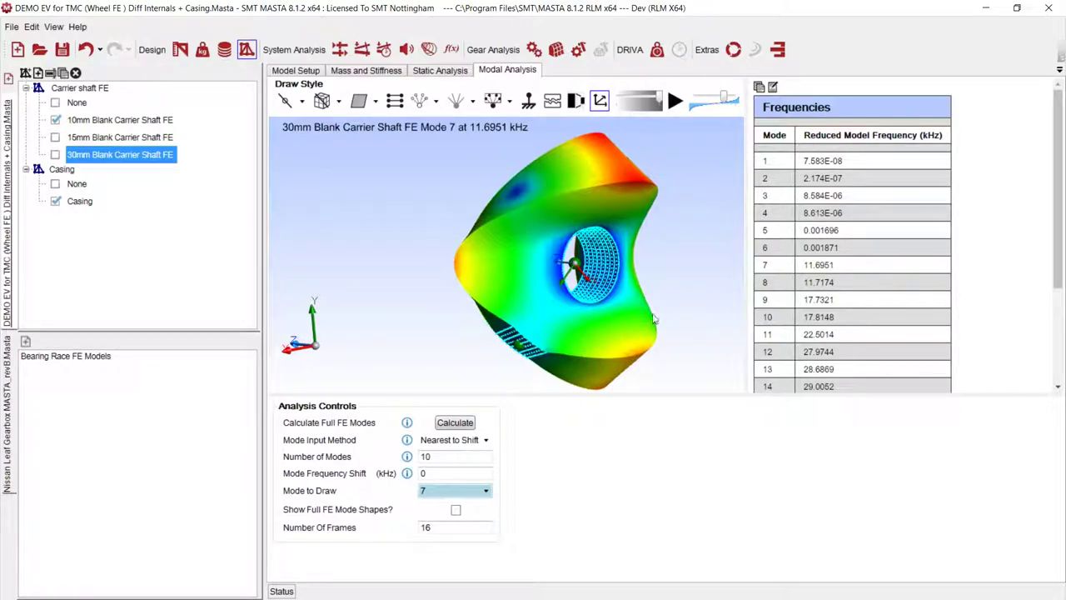
- View the modal analysis of the 10mm Blank Carrier Shaft FE and return to the design's 2D layout
left_click(166, 121)
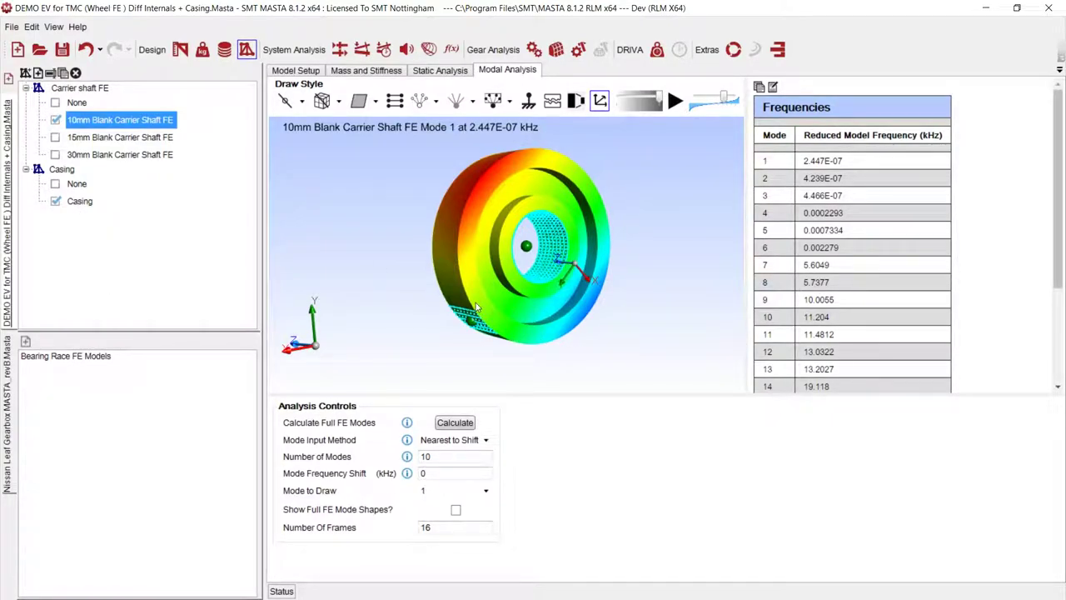
left_click(180, 50)
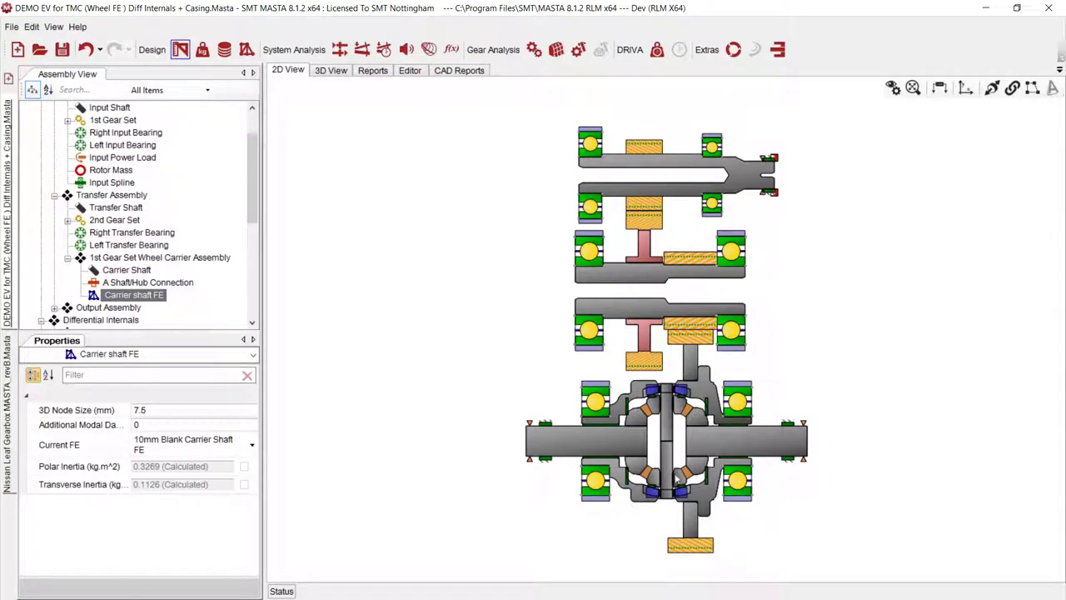
- Compare the main inputs and active imported FE of the 100% Rated torque 10mm, 15mm and 30mm Blank load cases
left_click(203, 51)
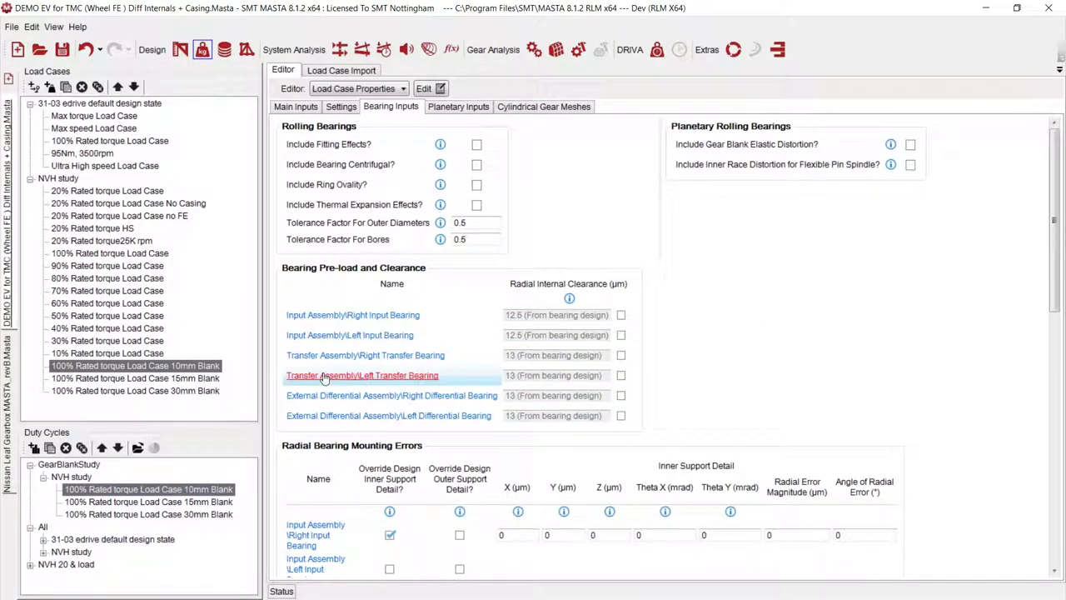
left_click(283, 108)
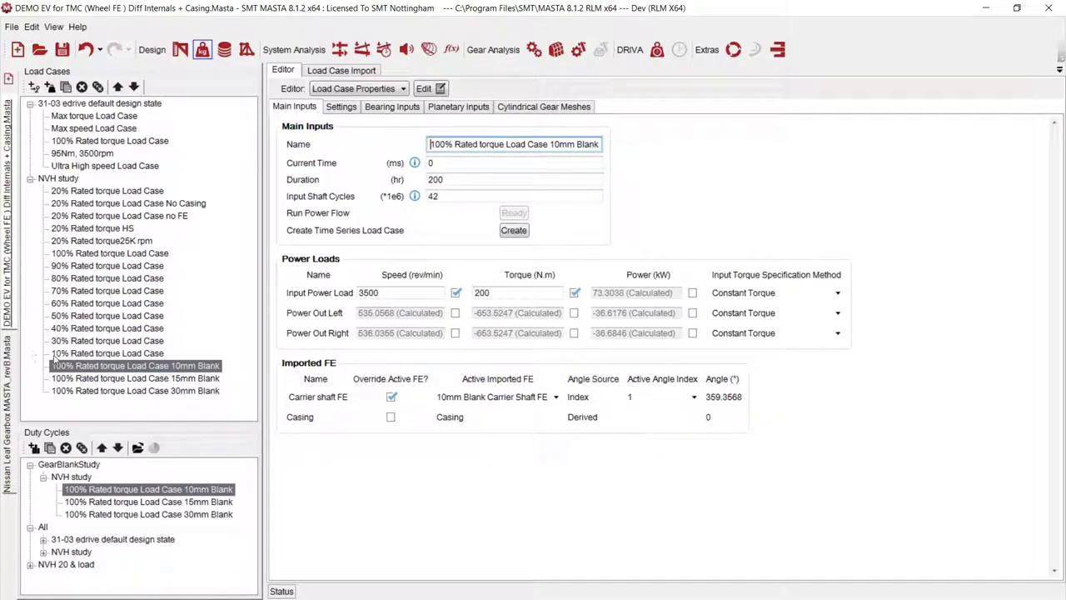
left_click(192, 379)
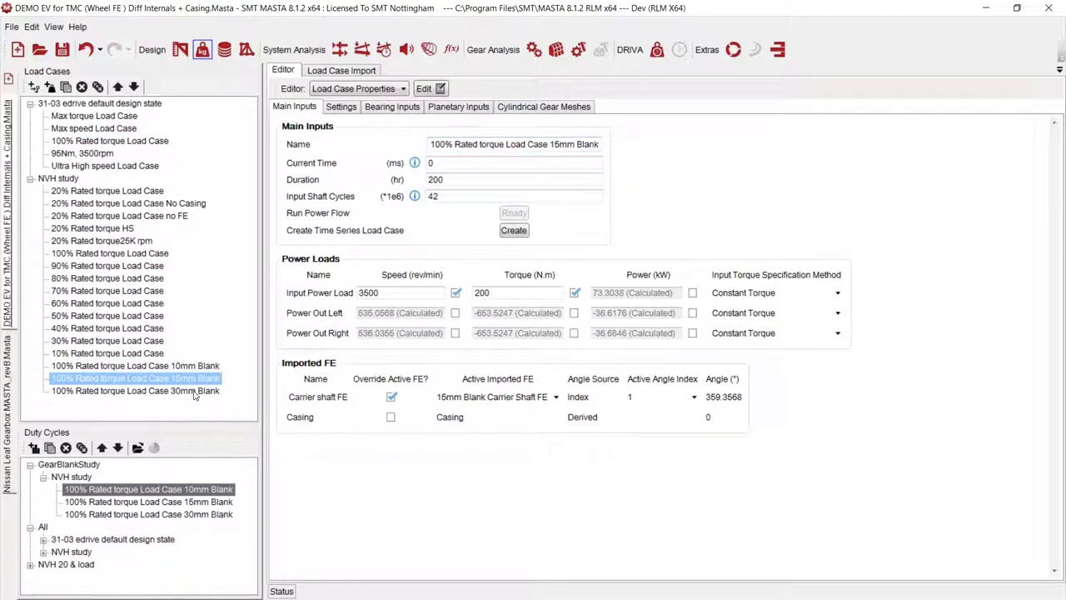
left_click(194, 392)
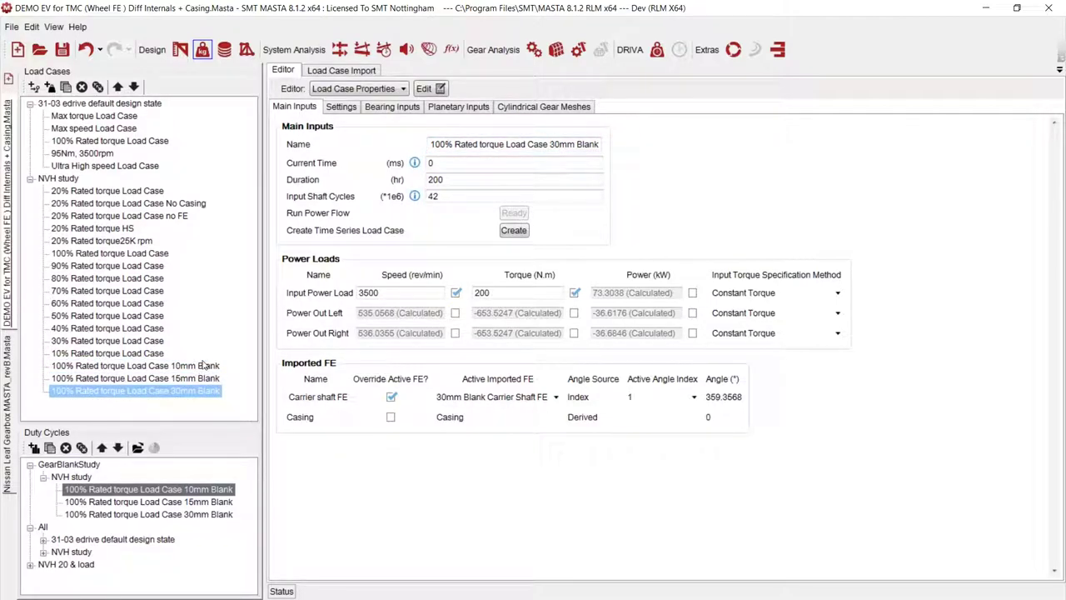
mouse_move(512, 379)
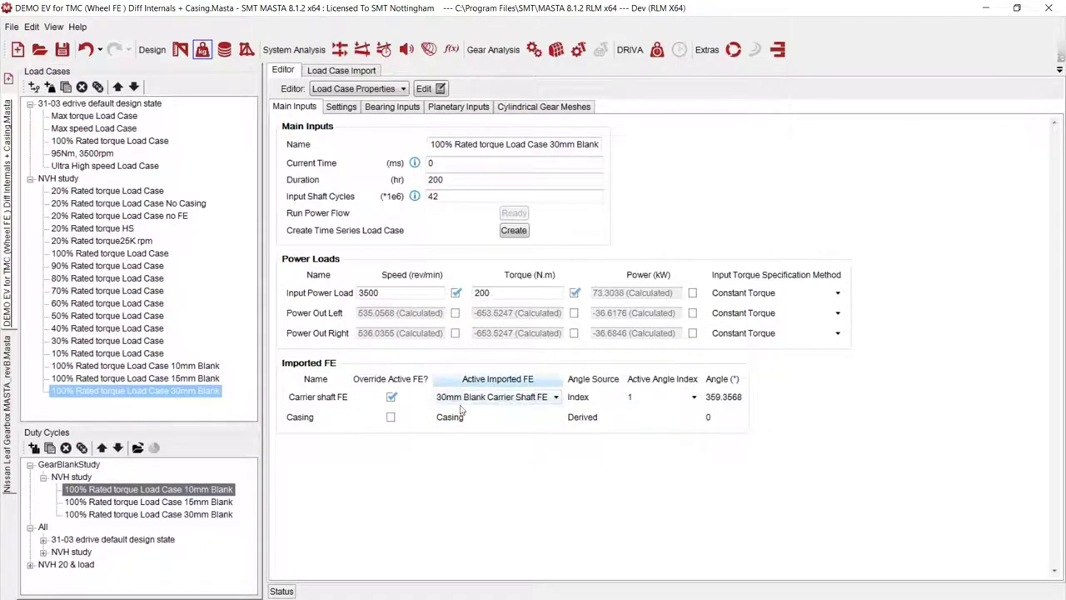
- Examine the bearing inputs of the 10mm Blank load case, including the radial bearing mounting errors of the right input bearing
left_click(207, 366)
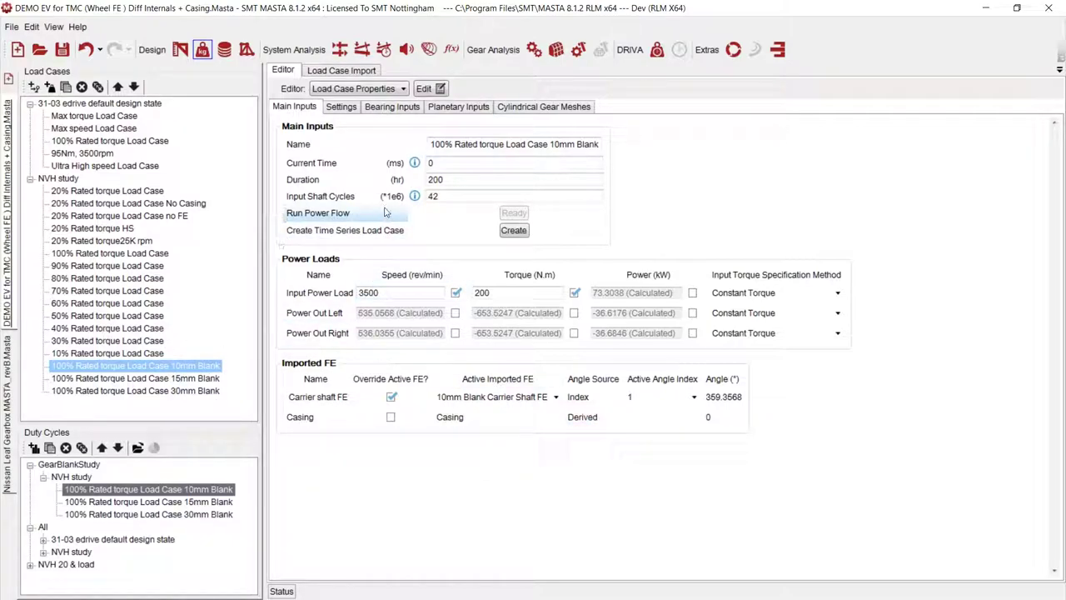
left_click(397, 111)
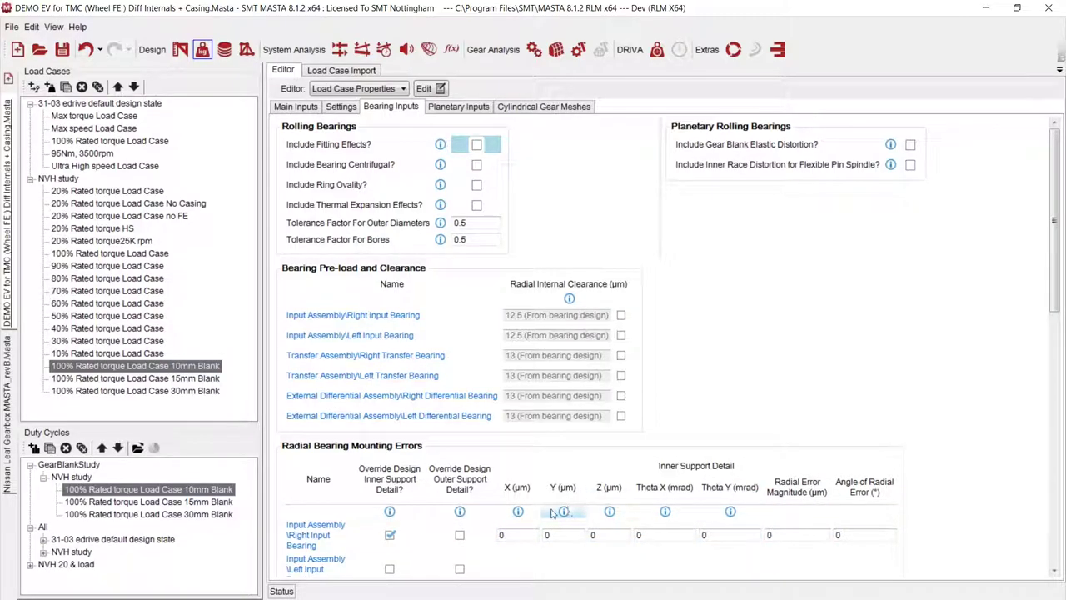
left_click(545, 538)
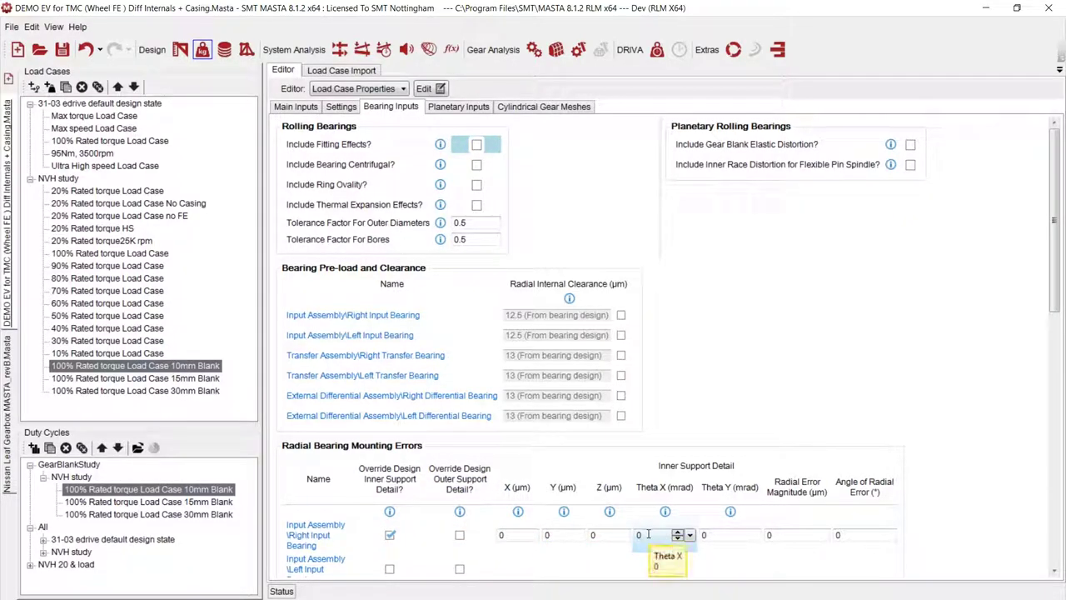
- In the power flow analysis, clear the existing results of the 100% Rated torque Load Case 10mm Blank
left_click(340, 53)
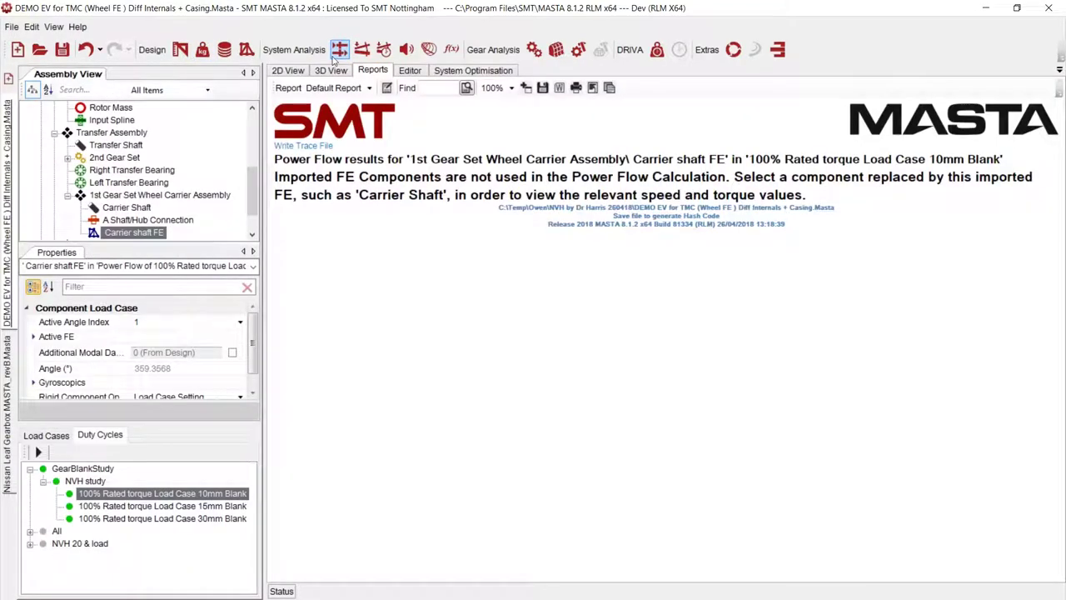
right_click(224, 495)
left_click(247, 504)
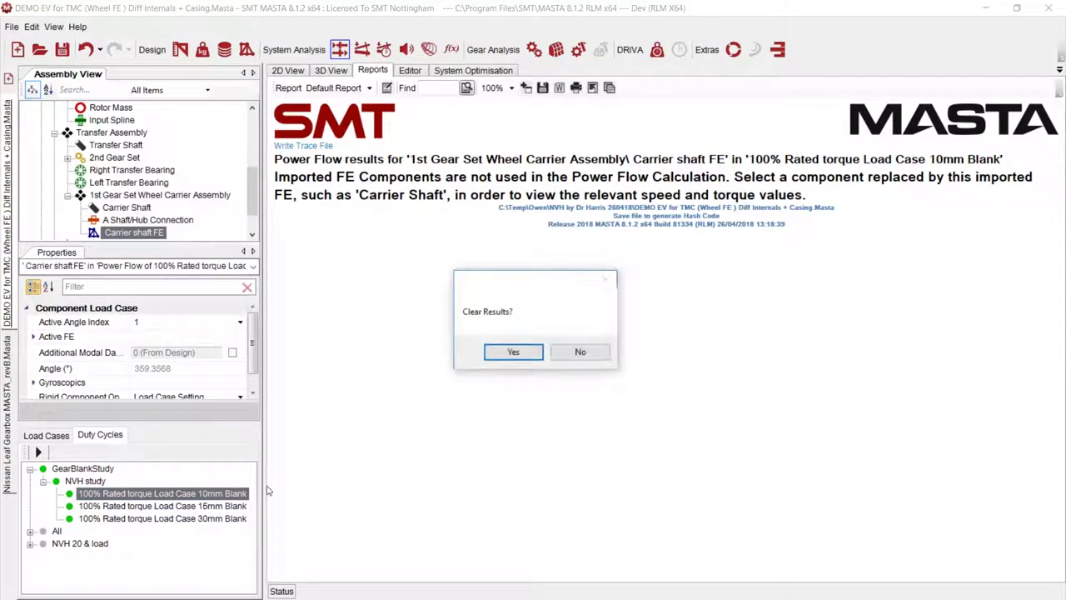
left_click(514, 353)
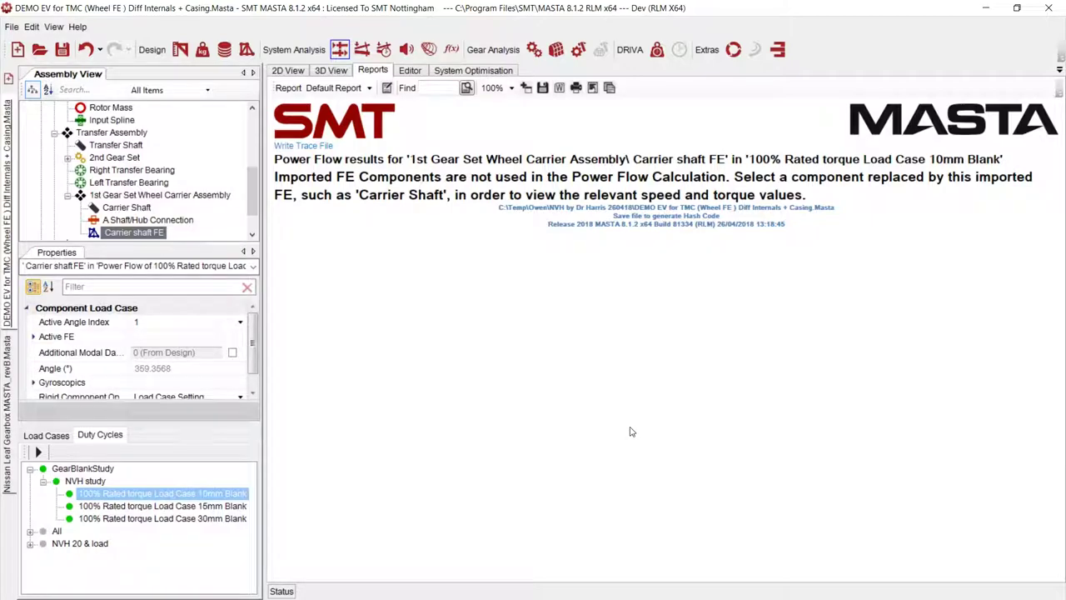
- View the power path on the 2D layout and open the power flow report for the whole Design A
left_click(288, 71)
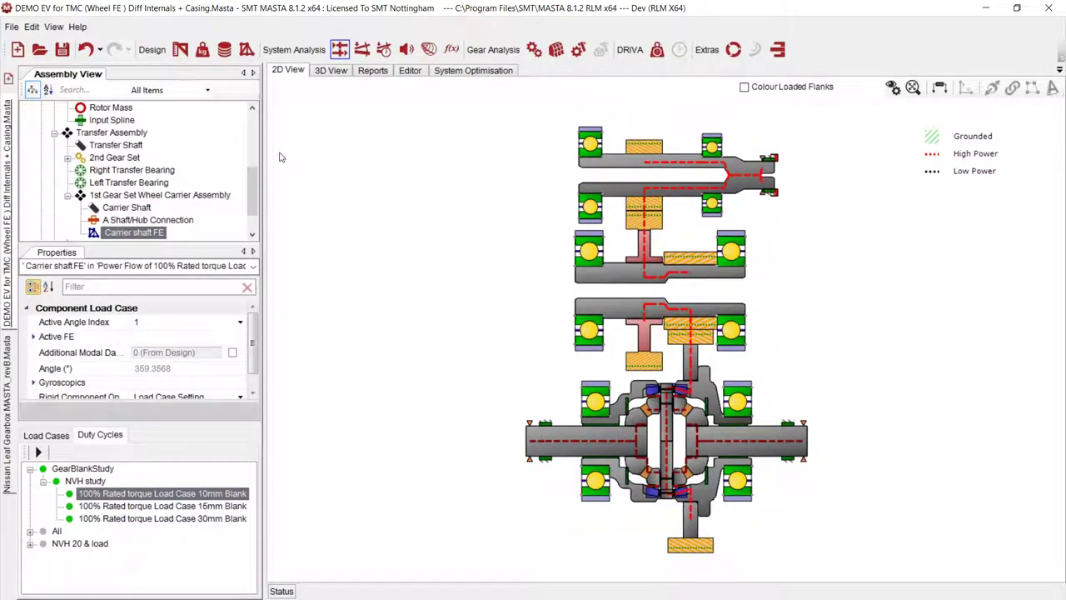
left_click_drag(252, 200, 252, 144)
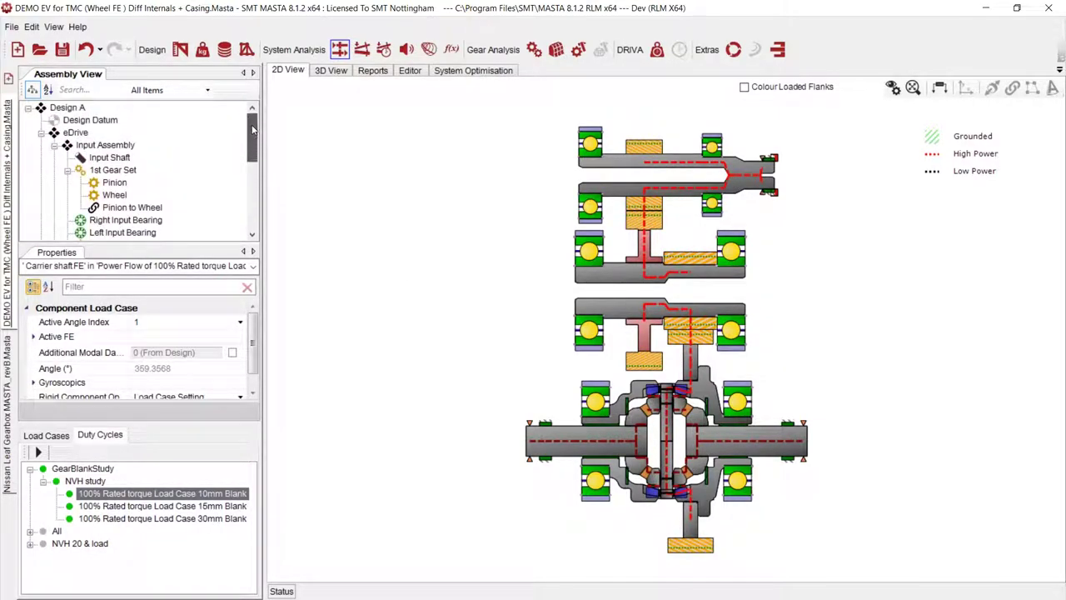
left_click(69, 108)
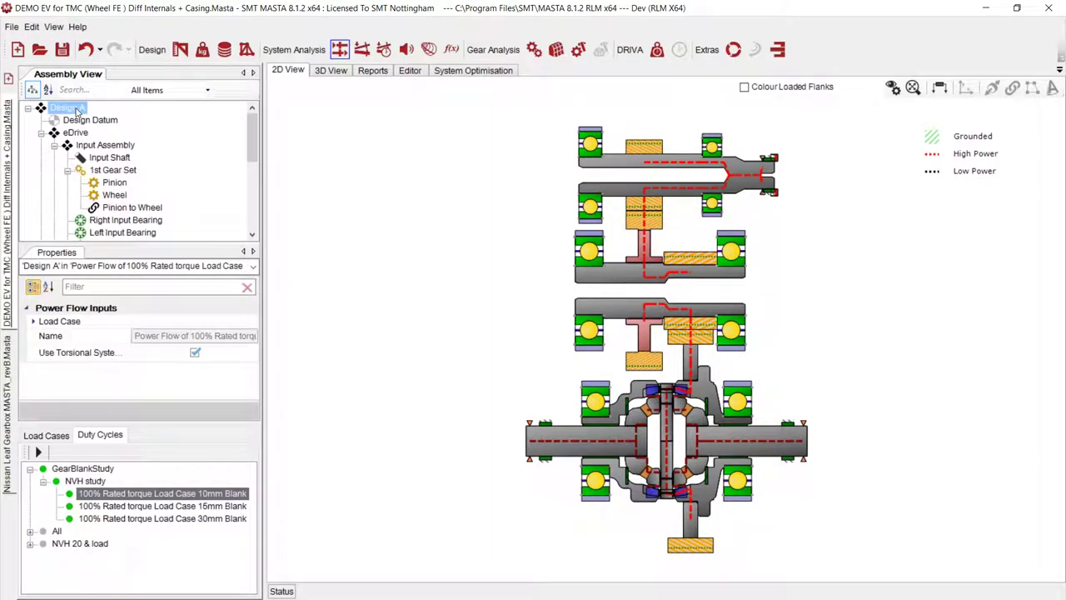
left_click(373, 71)
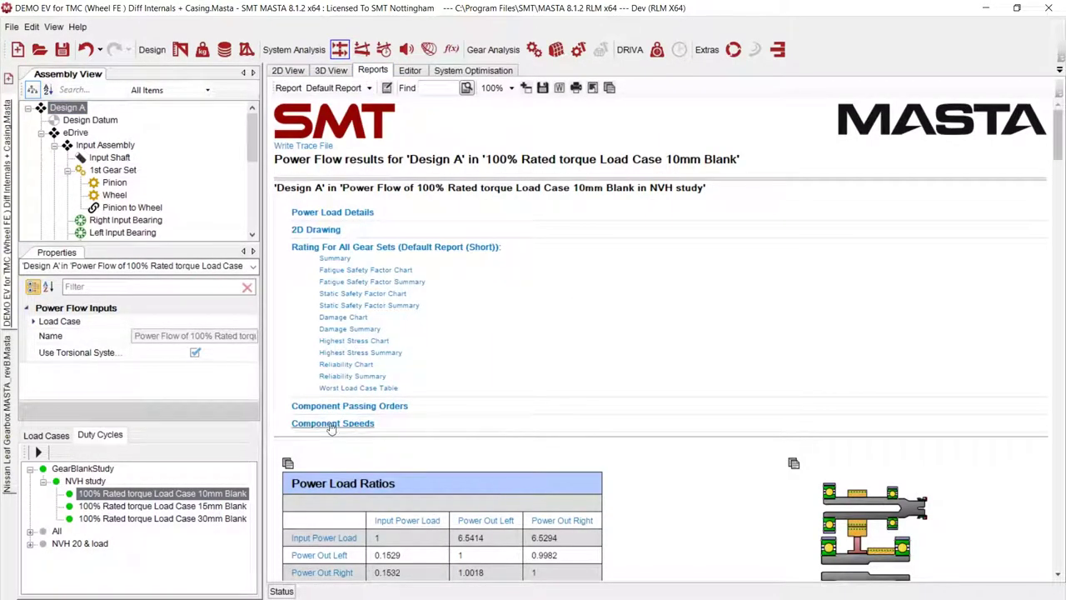
- Examine the component passing orders in the power flow report, covering the gear meshes and the rolling bearings
left_click(370, 408)
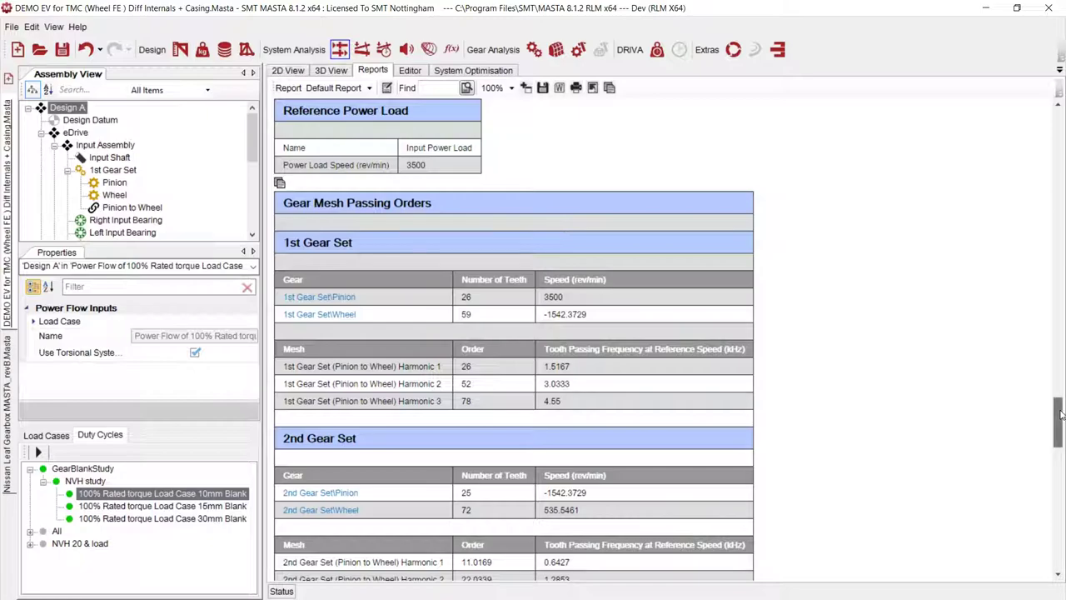
left_click_drag(1058, 415, 1057, 432)
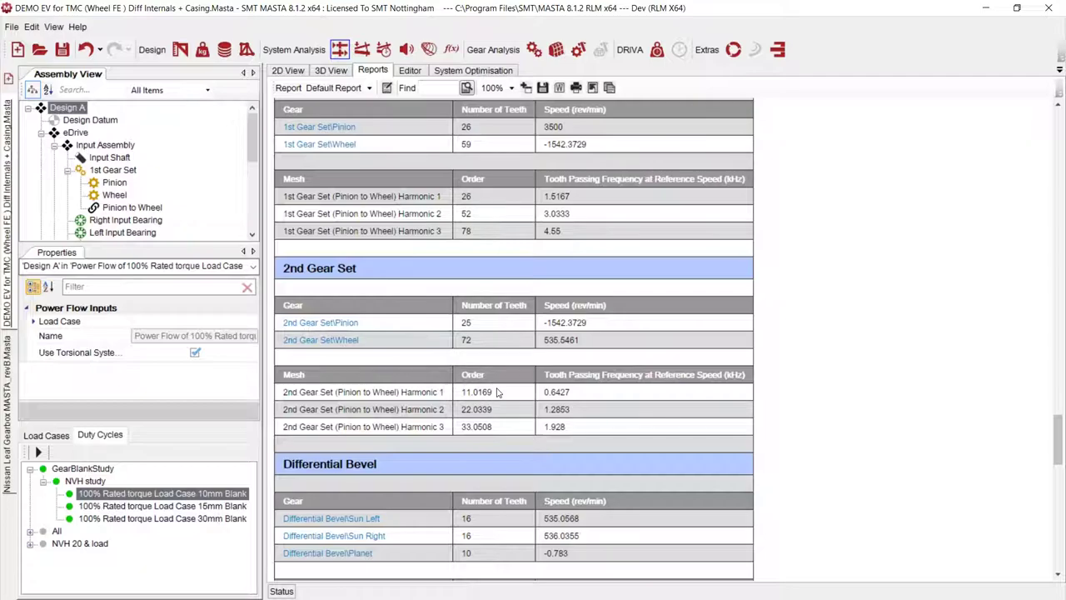
left_click_drag(1058, 423, 1042, 479)
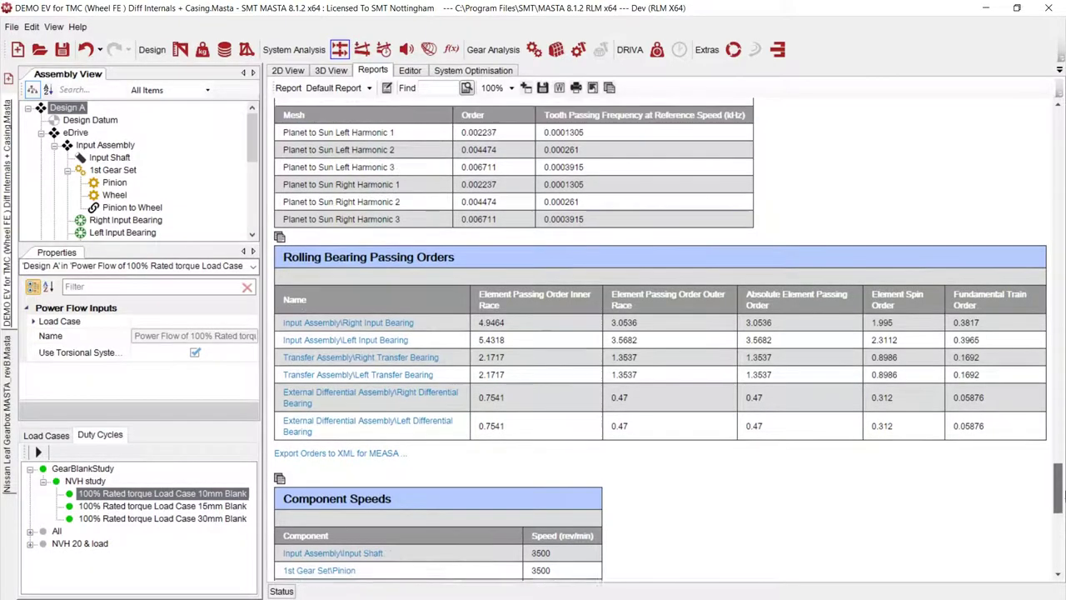
left_click_drag(1056, 491, 1061, 452)
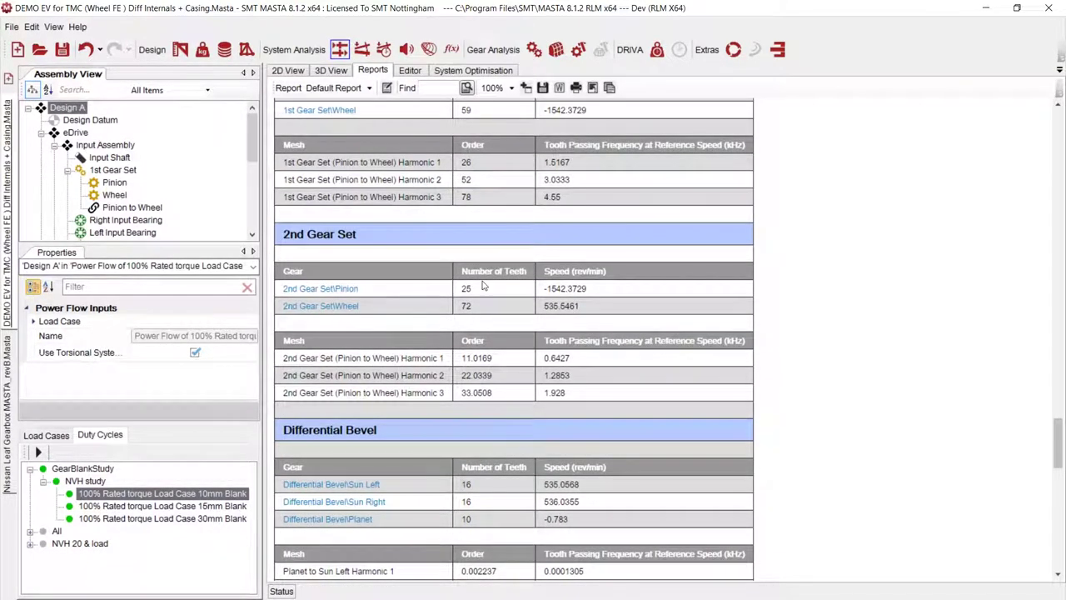
left_click_drag(1060, 452, 1060, 490)
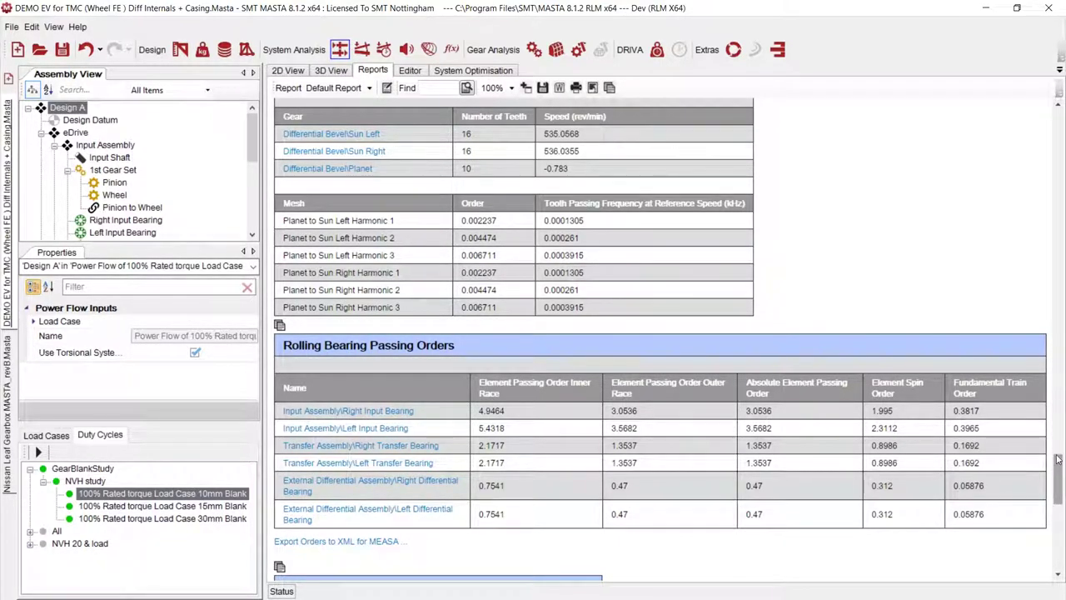
left_click_drag(1057, 458, 1029, 115)
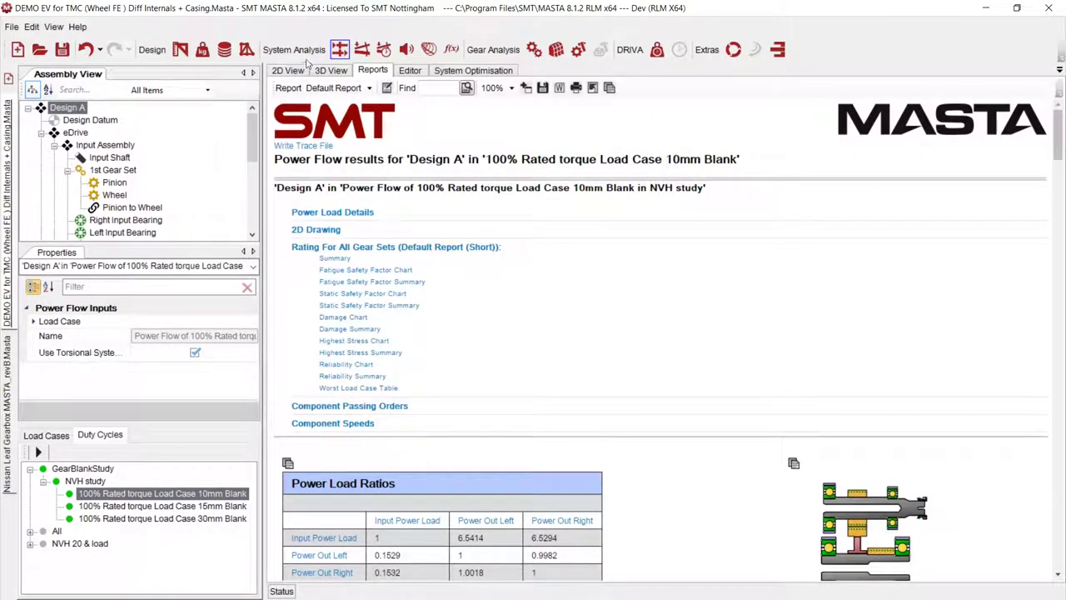
- Run the system deflection analysis for the 100% Rated torque Load Case 10mm Blank
left_click(362, 50)
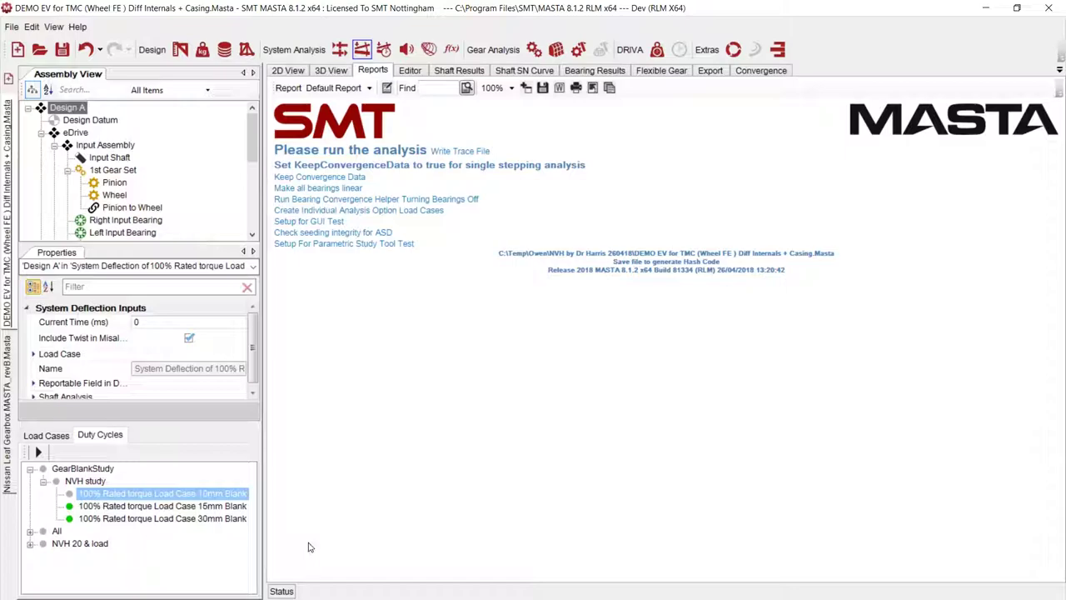
right_click(212, 494)
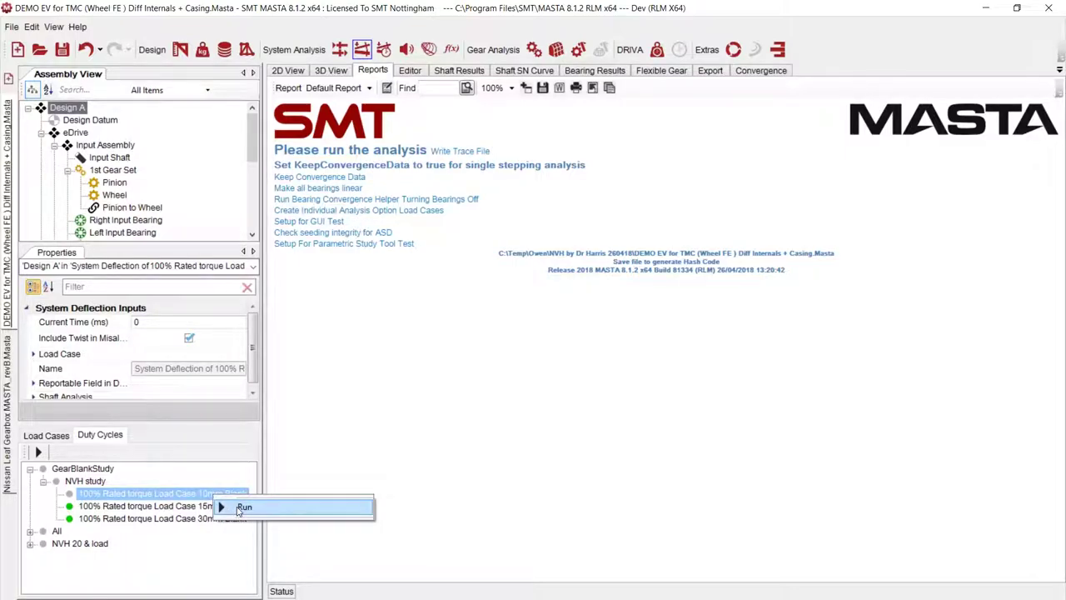
left_click(243, 508)
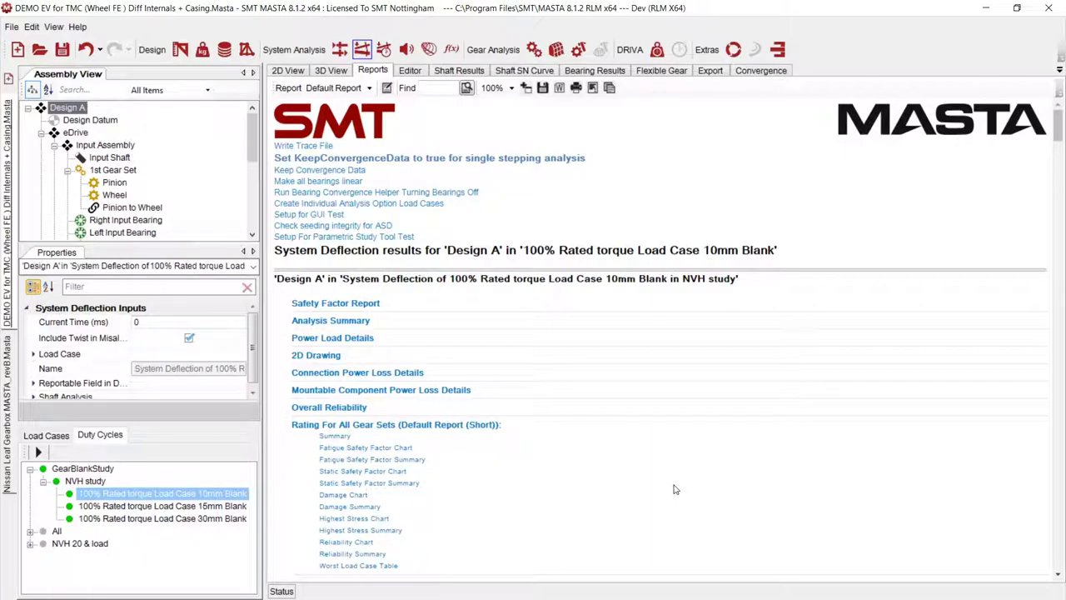
- View the deflected Design A assembly with its transparent casing in 3D
left_click(333, 70)
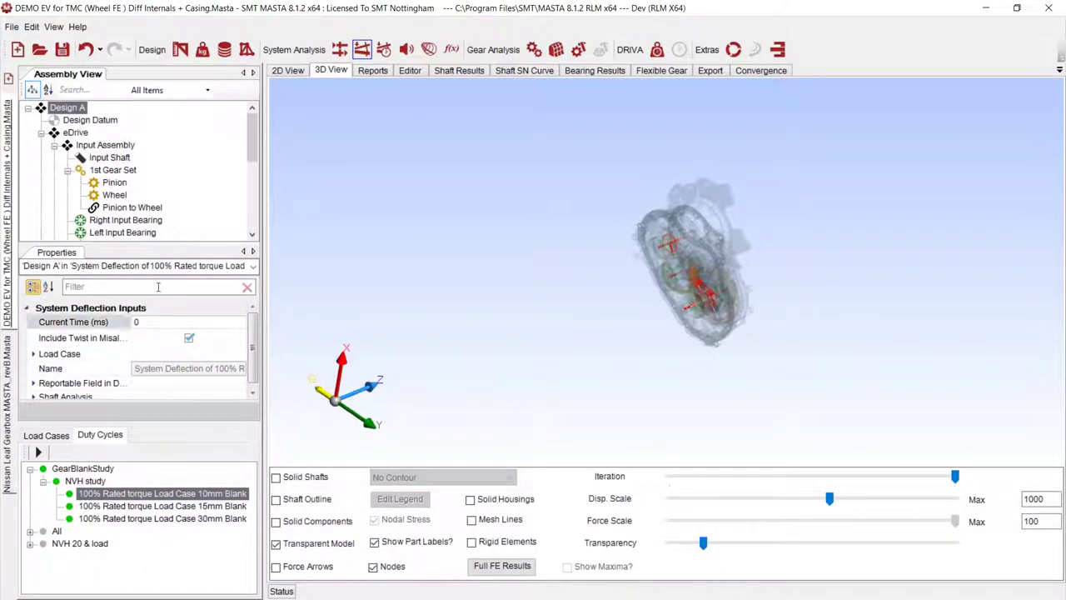
left_click_drag(613, 272, 711, 356)
scroll(710, 356, "up", 5)
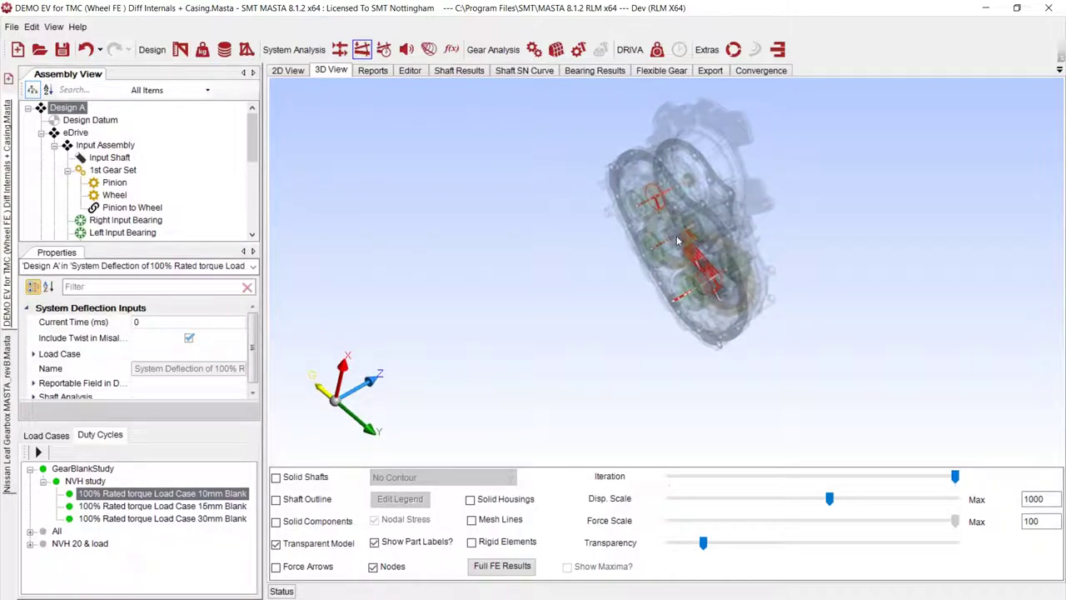
middle_click_drag(676, 240, 641, 288)
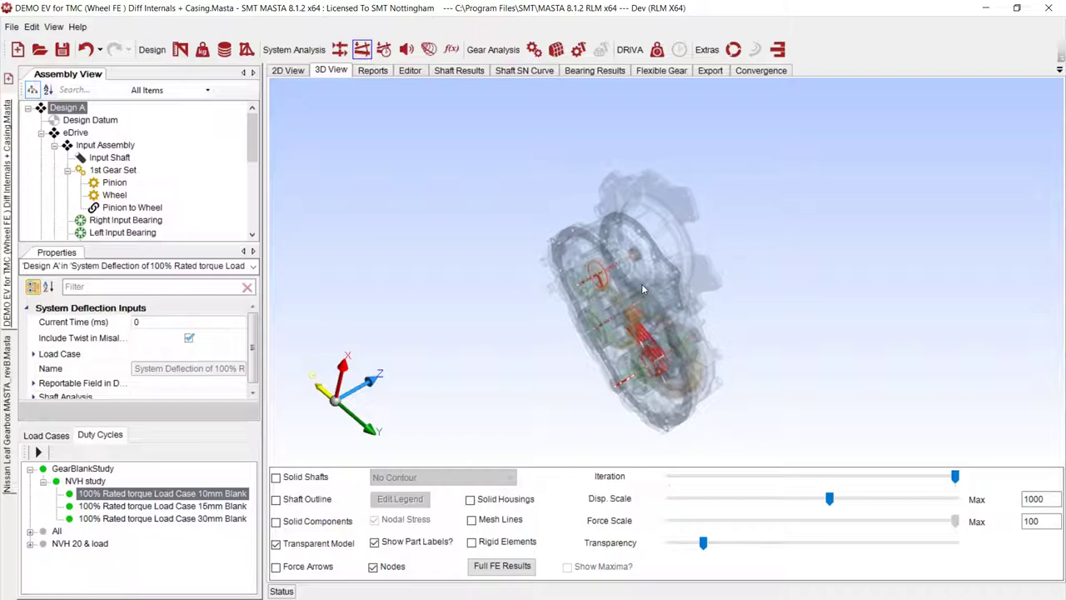
- Isolate the eDrive assembly in the 3D deflection view and increase the displacement scale
double_click(78, 135)
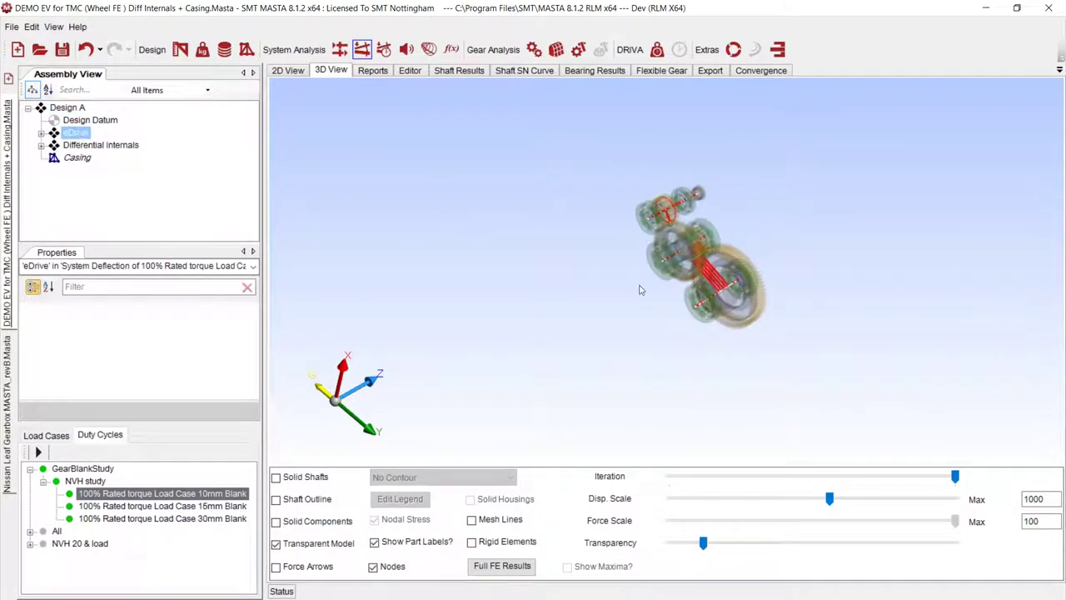
scroll(756, 381, "up", 5)
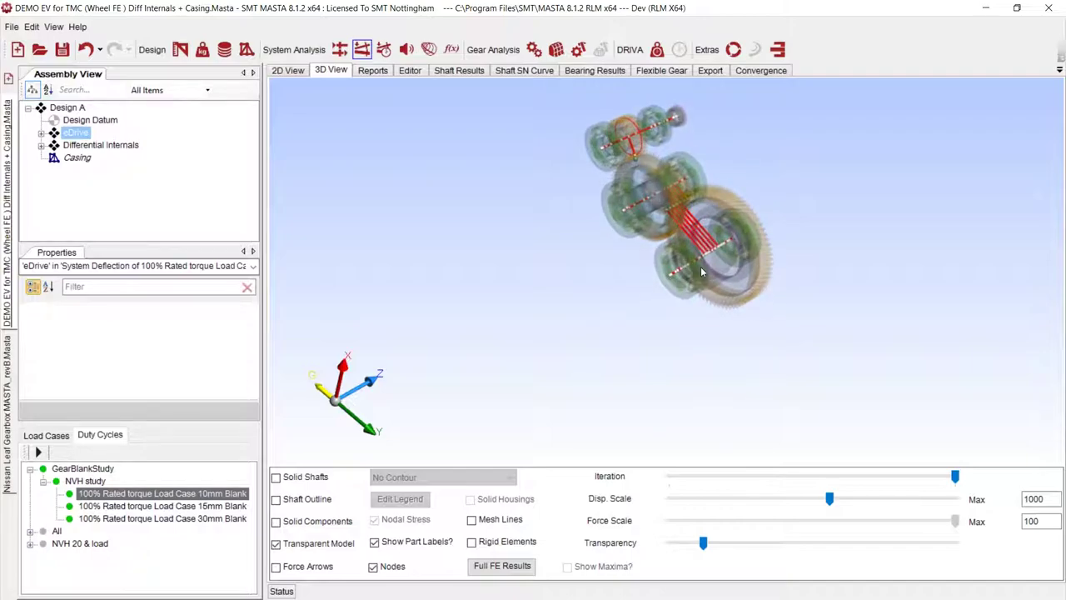
middle_click_drag(681, 261, 645, 311)
scroll(645, 311, "up", 4)
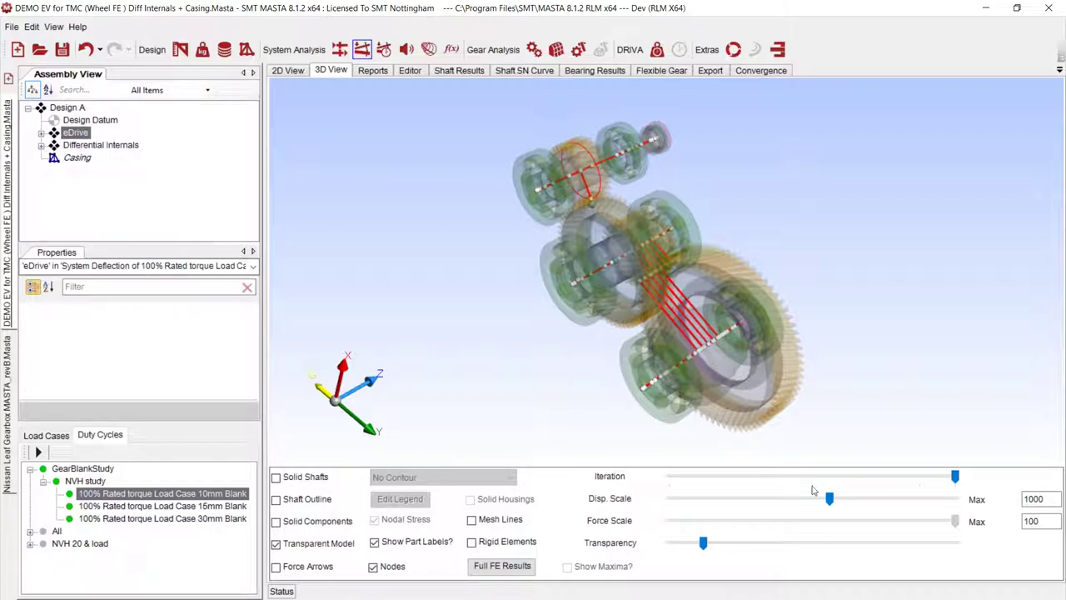
left_click_drag(829, 498, 895, 497)
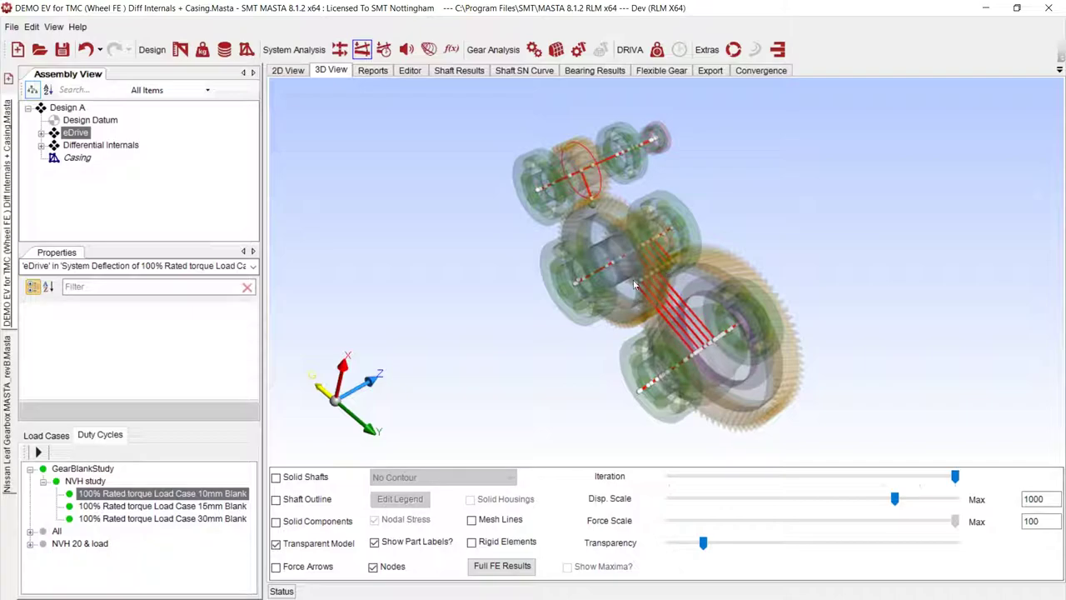
- Switch back to the whole Design A and open its system deflection report
left_click(71, 109)
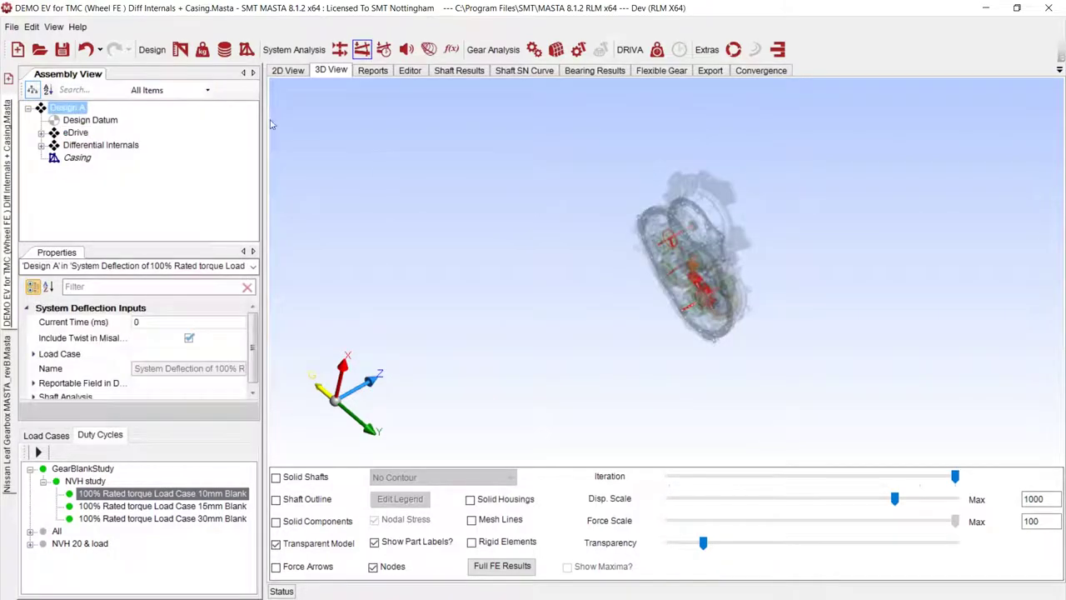
left_click(373, 73)
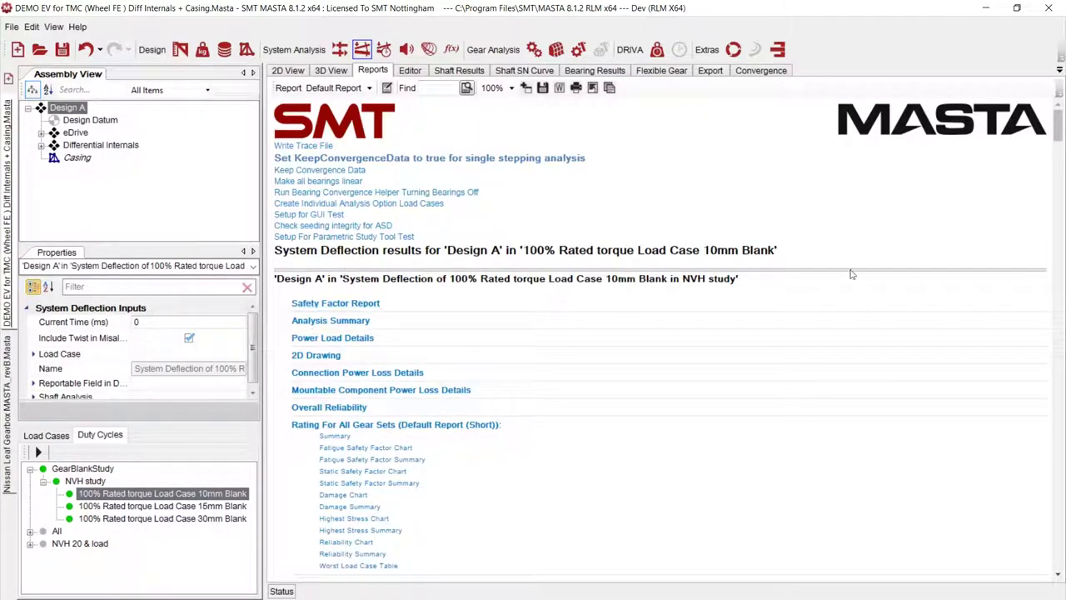
- Open the Cylindrical Gear Mesh Misalignments report of the 1st Gear Set for the whole NVH study
scroll(1039, 152, "down", 1)
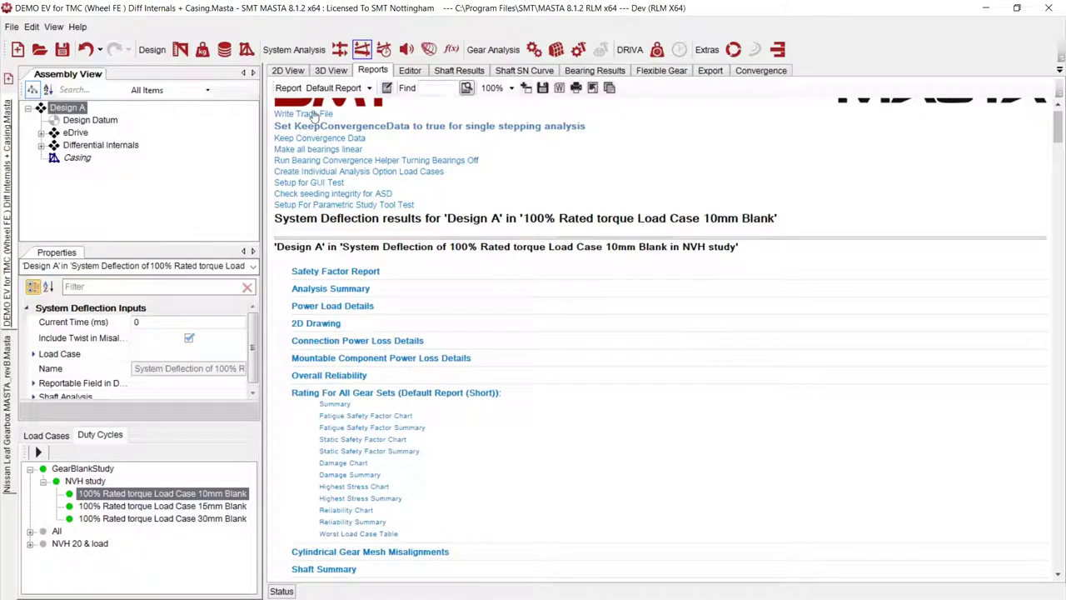
left_click(290, 70)
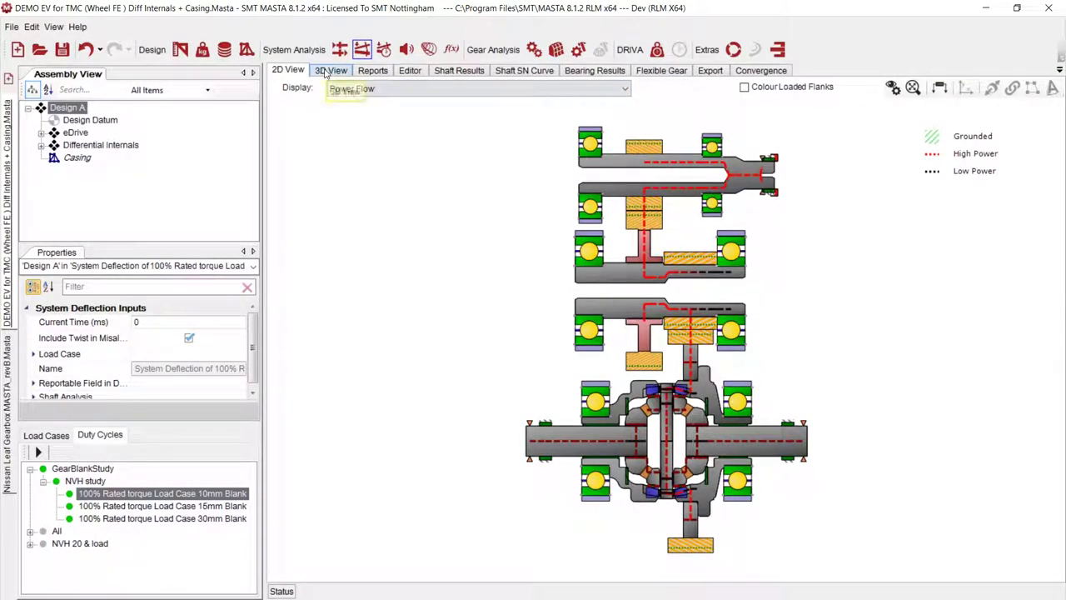
left_click(643, 148)
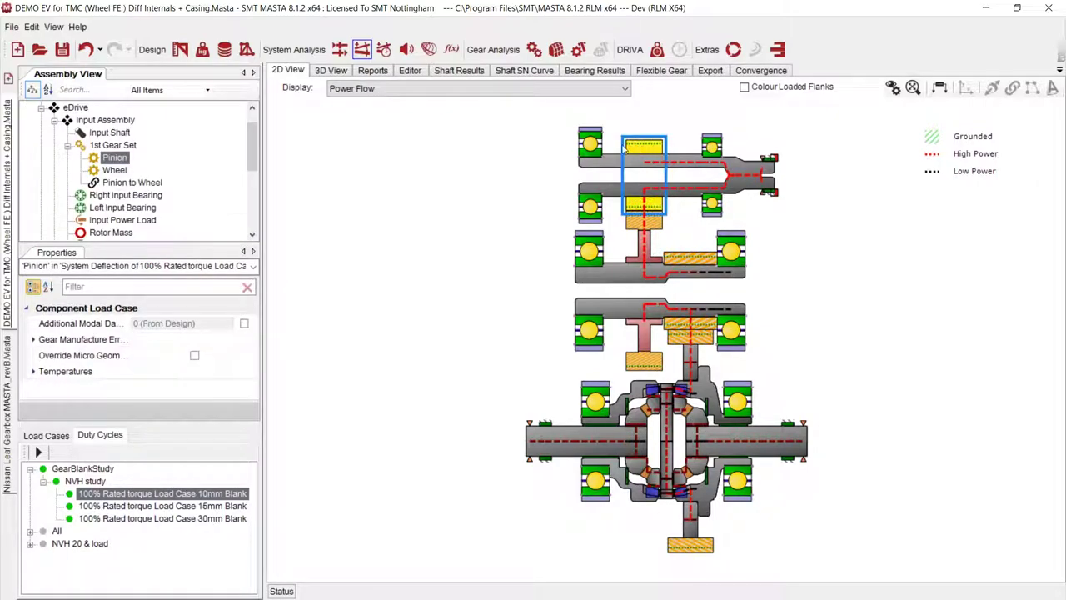
left_click(116, 145)
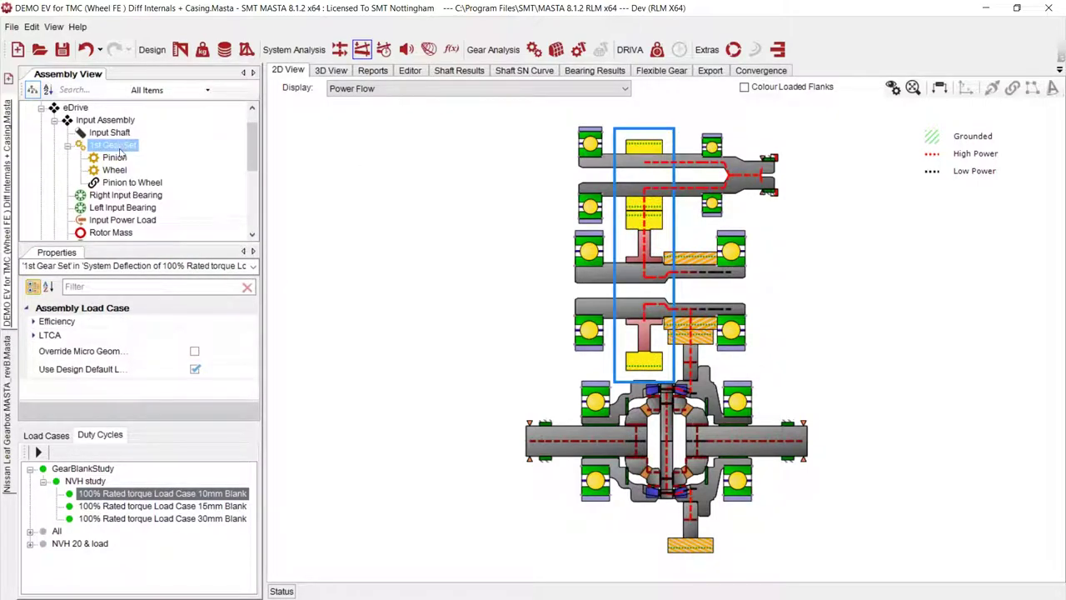
left_click(95, 481)
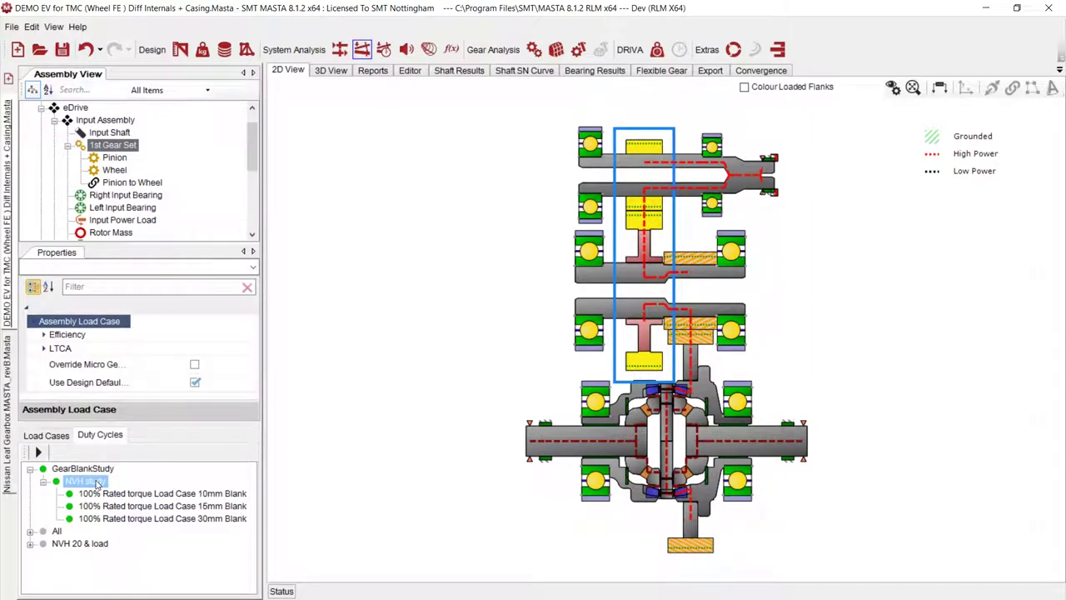
left_click(372, 70)
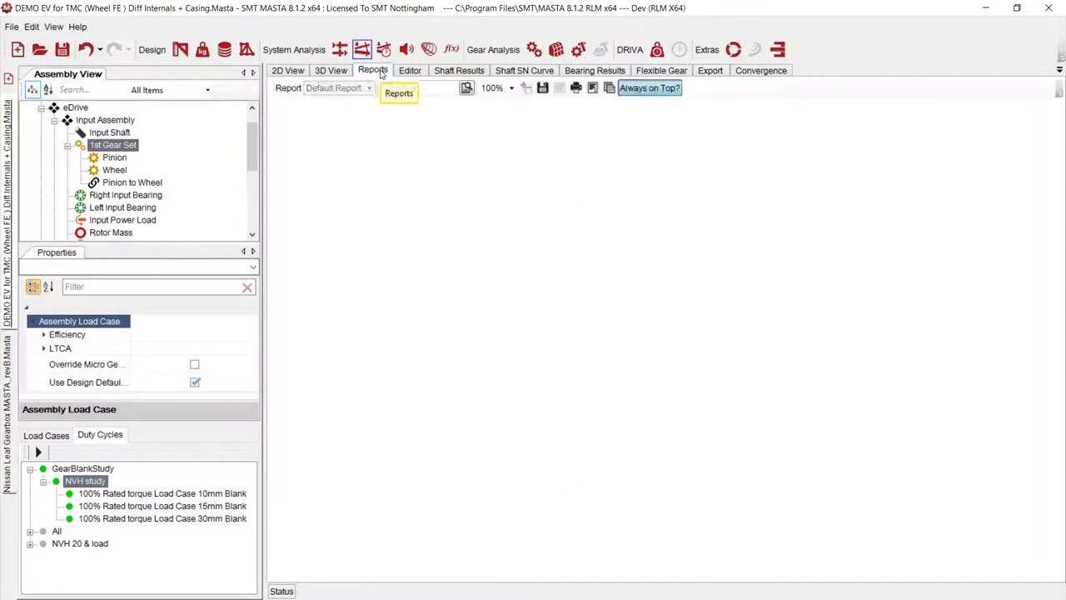
left_click(401, 220)
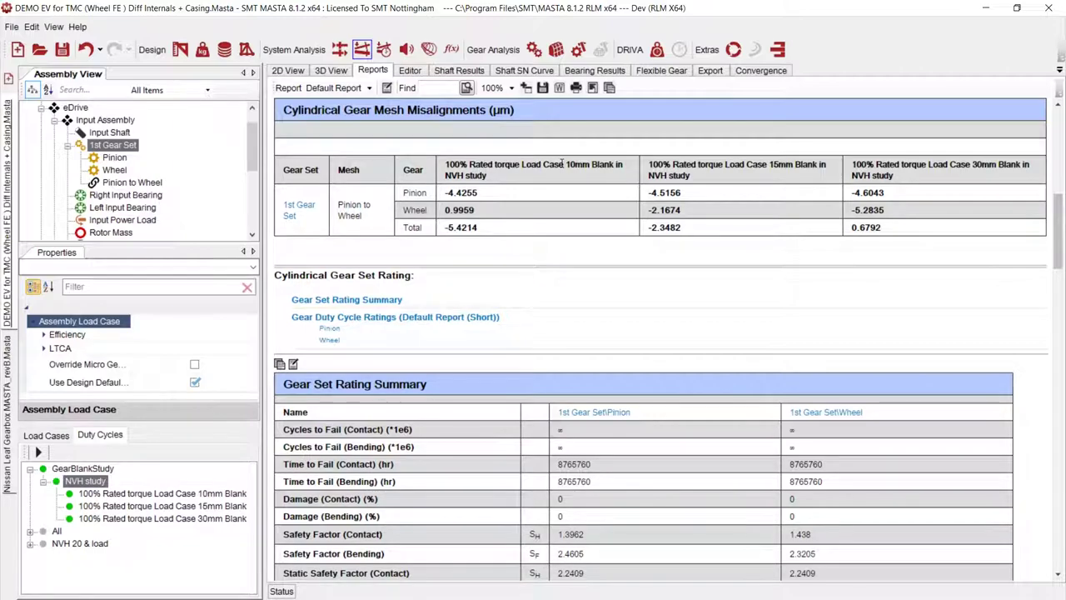
- Compare the 1st Gear Set's total mesh misalignment between the 10mm and 15mm blank load cases
double_click(474, 226)
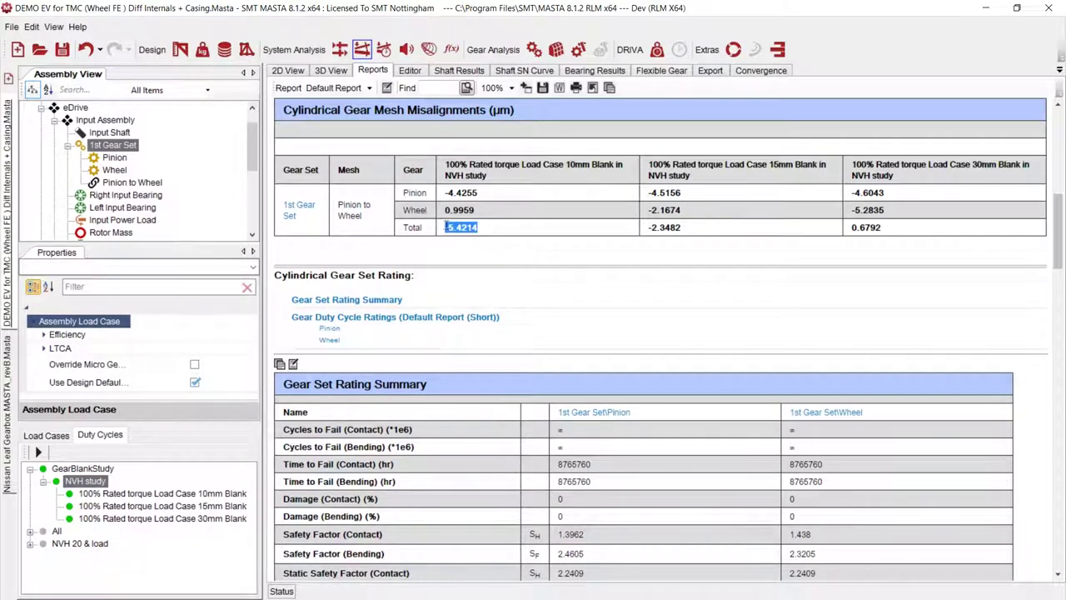
double_click(676, 226)
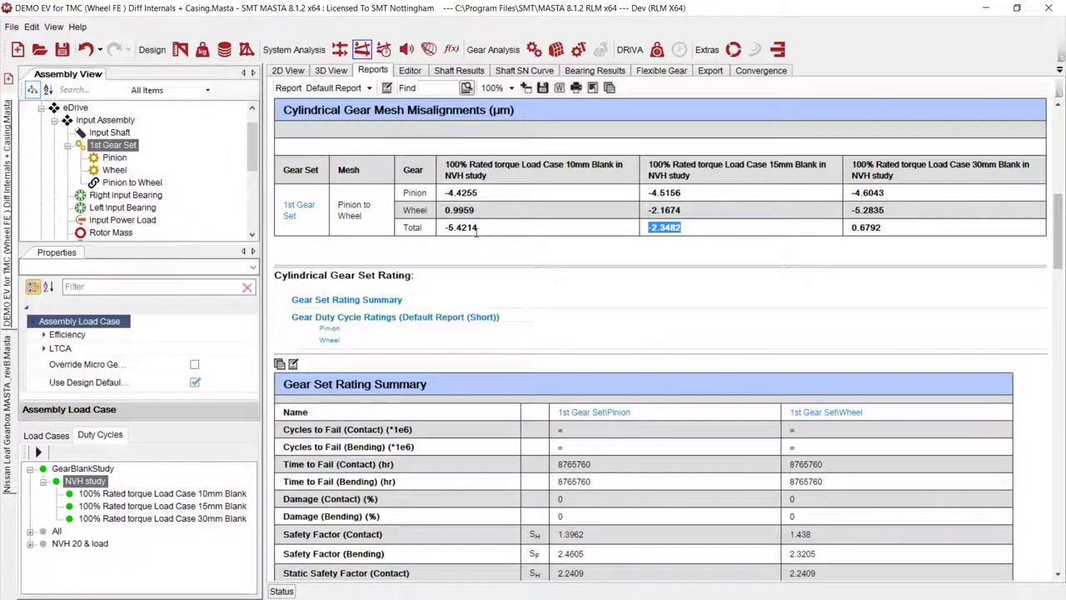
left_click_drag(478, 228, 446, 228)
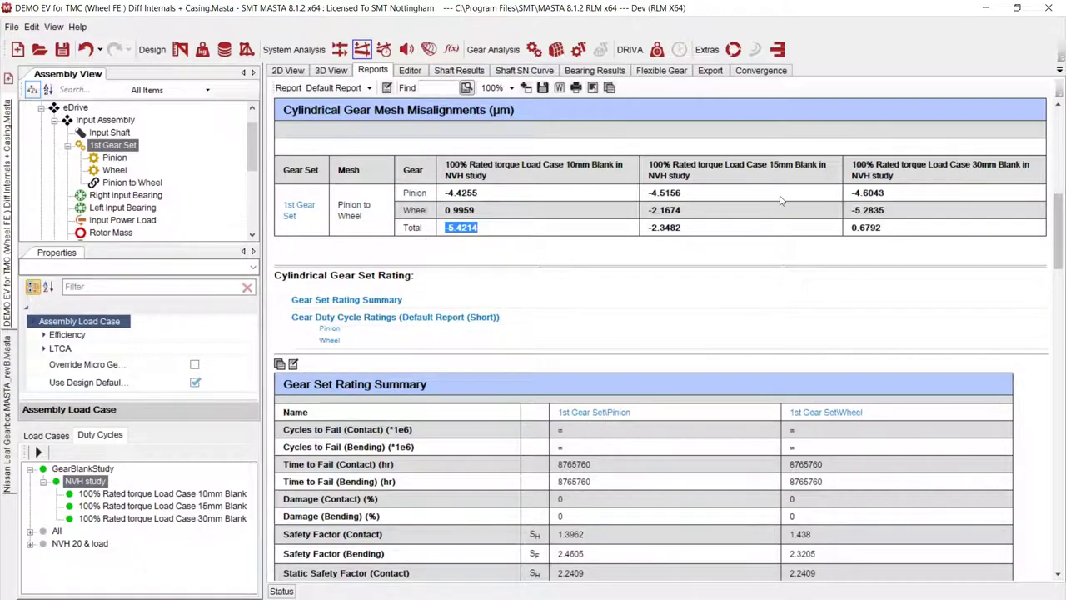
- Open the macro geometry report of the 1st Gear Set's Potential Final design and examine the contact ratios in its Mesh section
left_click(534, 50)
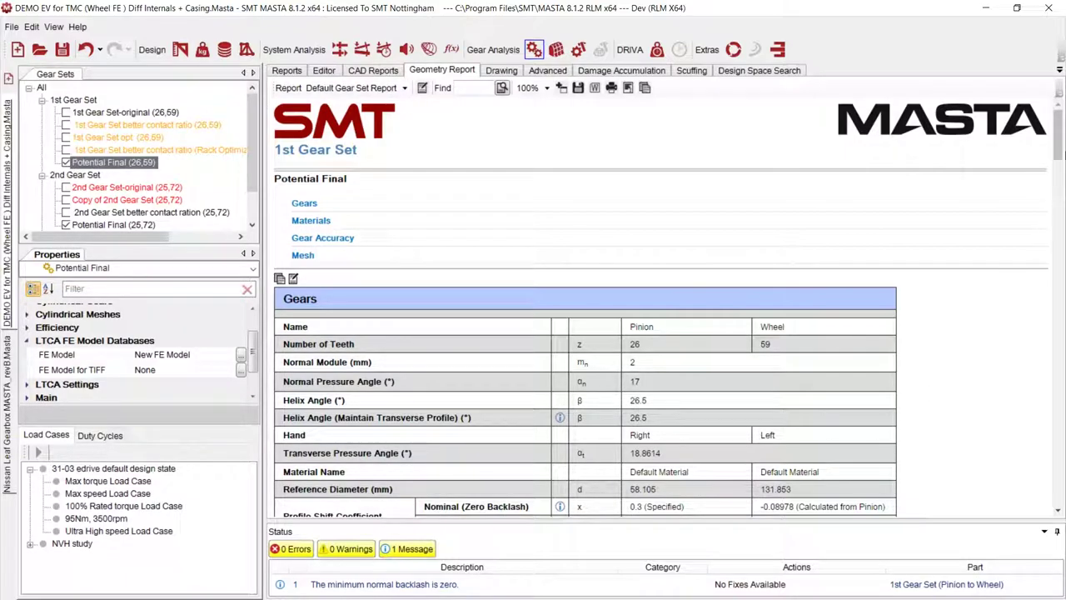
left_click_drag(1056, 145, 1056, 150)
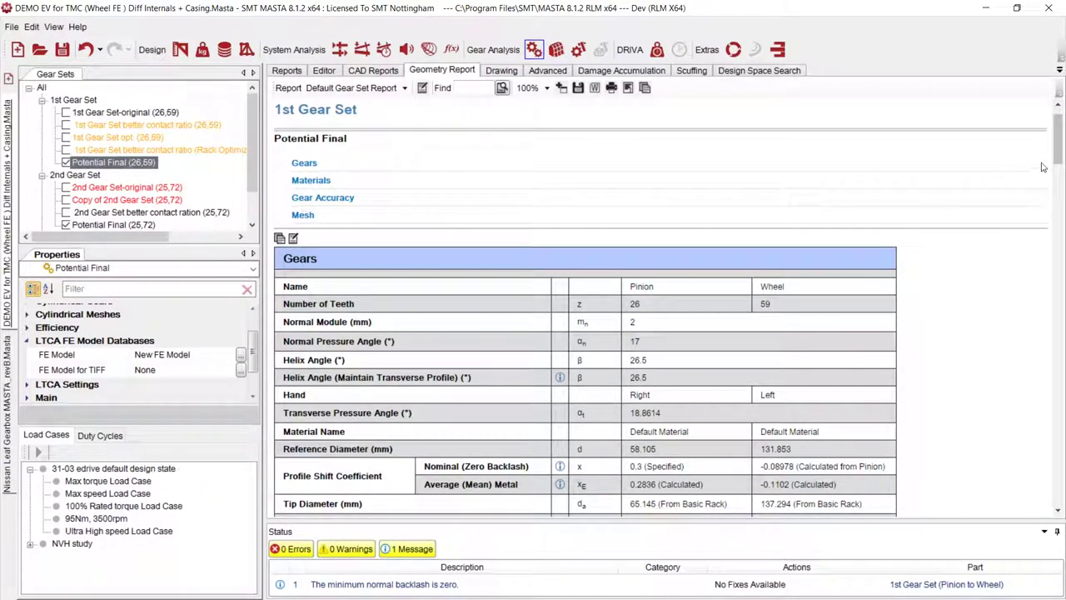
mouse_move(1058, 153)
left_mouse_down()
mouse_move(1058, 176)
mouse_move(1059, 148)
left_mouse_up()
left_click(304, 255)
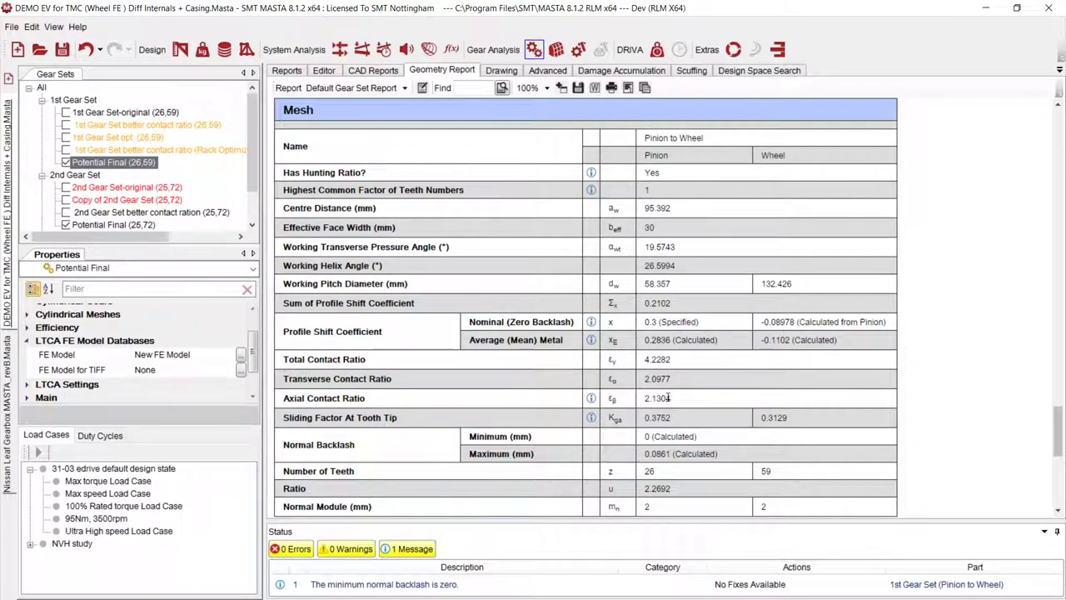
left_click_drag(596, 395, 278, 364)
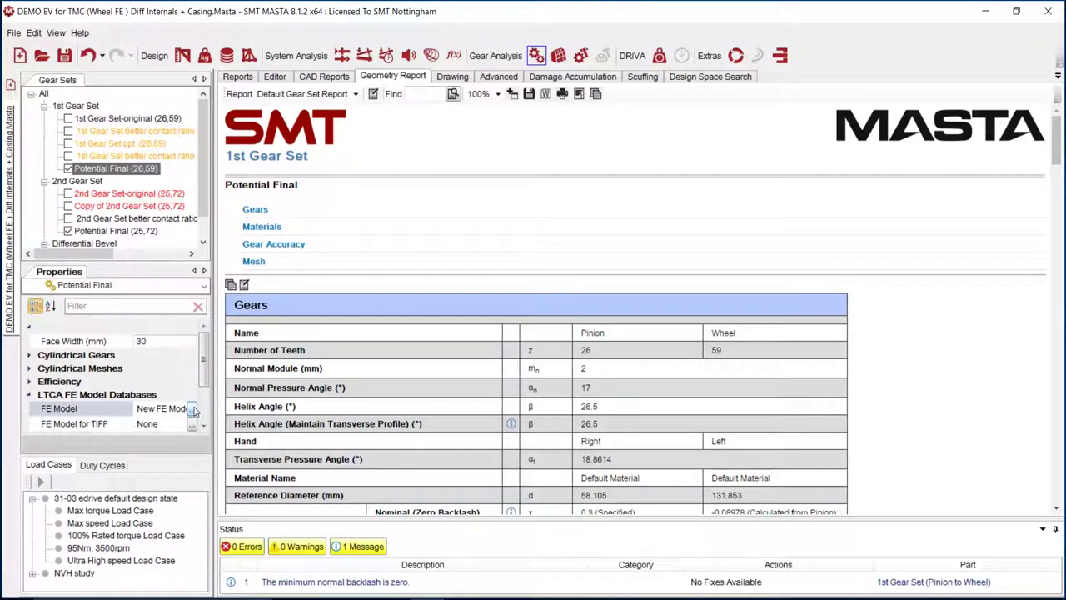
- Inspect the pinion's finite element mesh in the FE Model Database of the 1st Gear Set's Potential Final design, keeping New FE Model selected
left_click(192, 409)
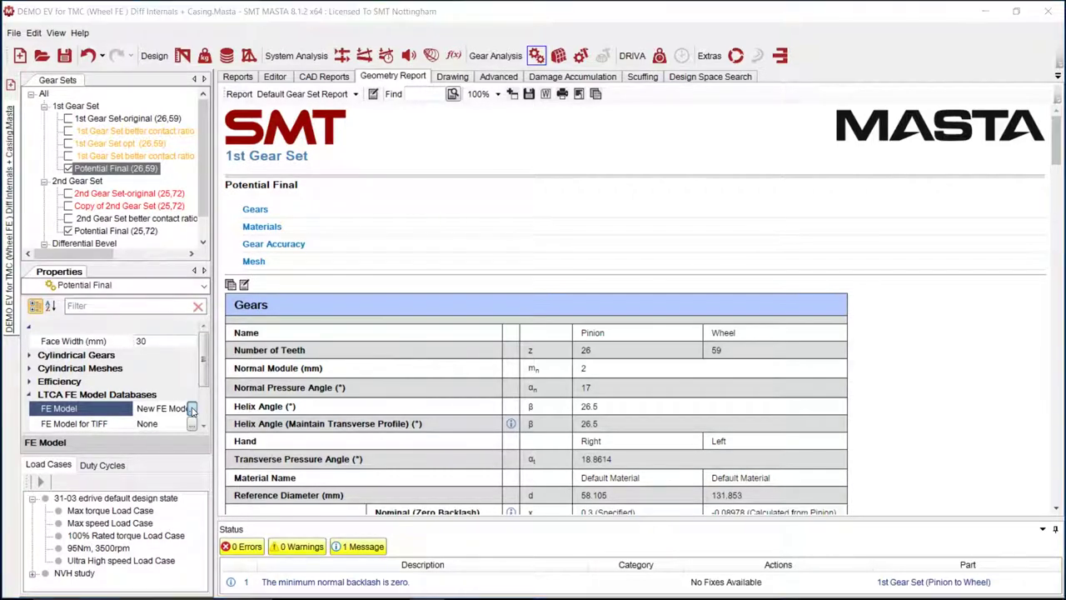
left_click(193, 410)
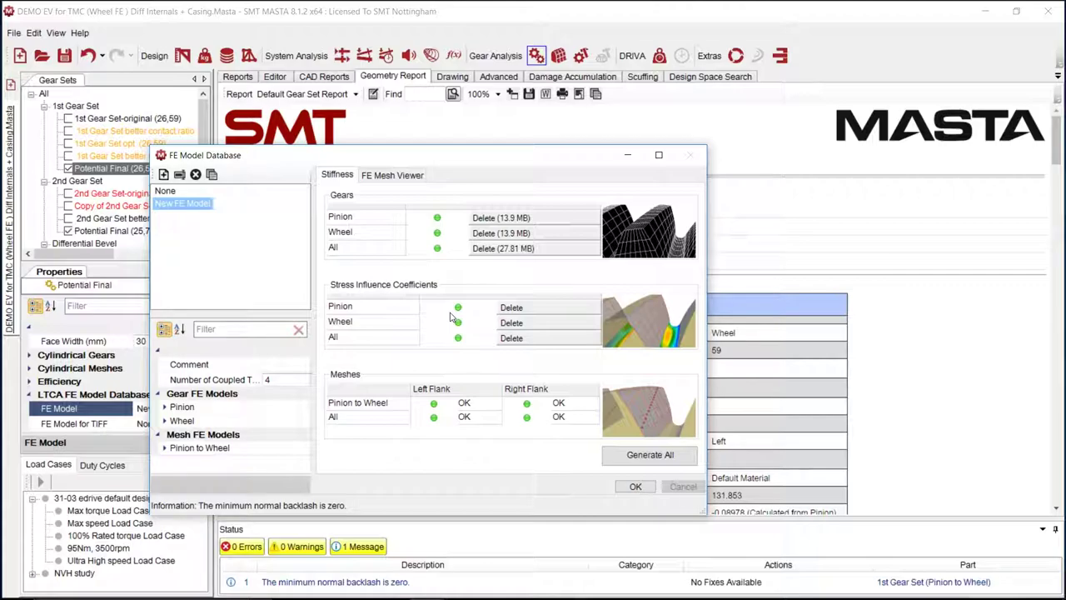
left_click(402, 177)
mouse_move(463, 335)
left_mouse_down()
mouse_move(477, 358)
mouse_move(473, 399)
mouse_move(436, 397)
mouse_move(504, 306)
mouse_move(529, 391)
mouse_move(471, 350)
left_mouse_up()
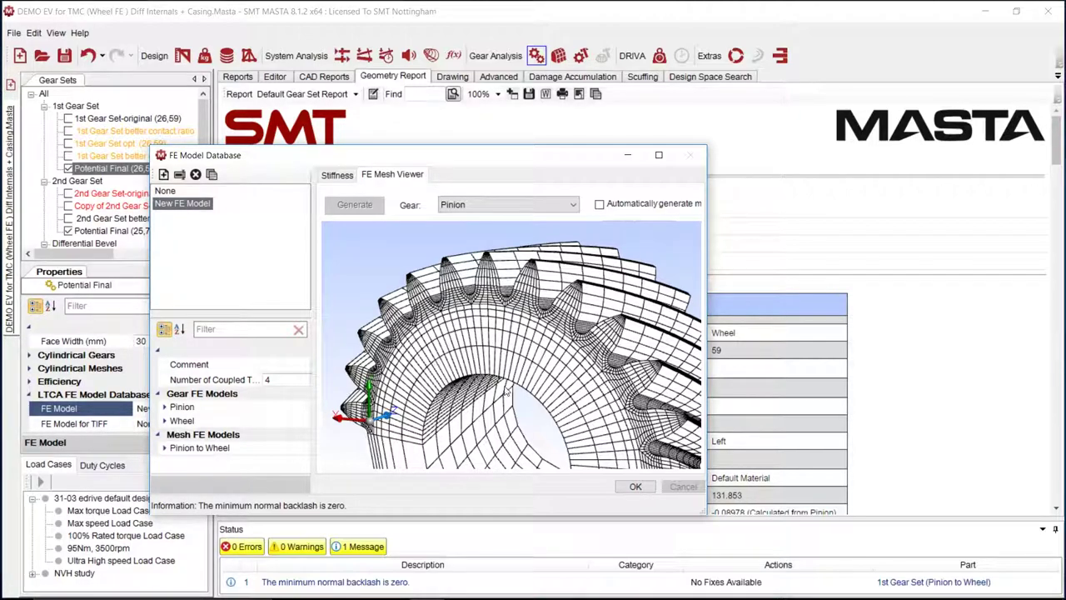
left_click(635, 487)
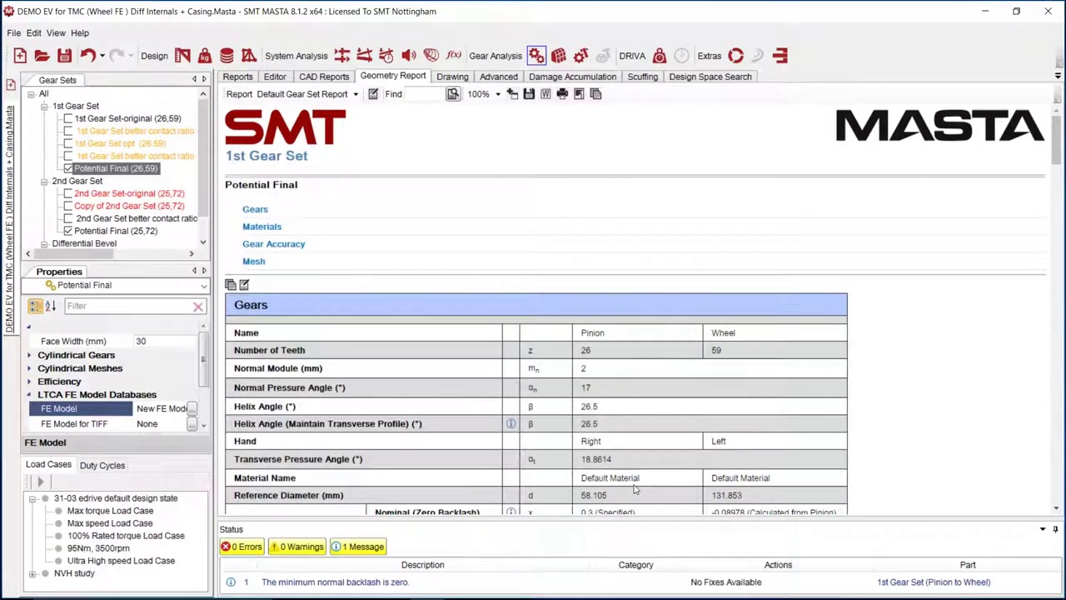
- Run an Advanced LTCA of the Potential Final micro geometry for the 100% Rated torque Load Case 10mm Blank
left_click(558, 55)
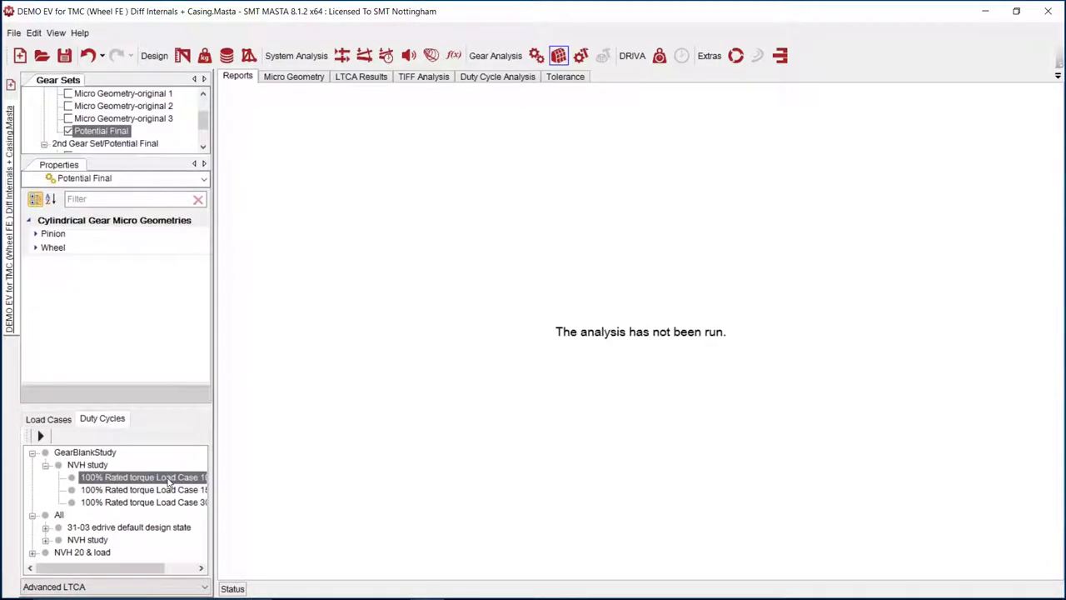
left_click(65, 587)
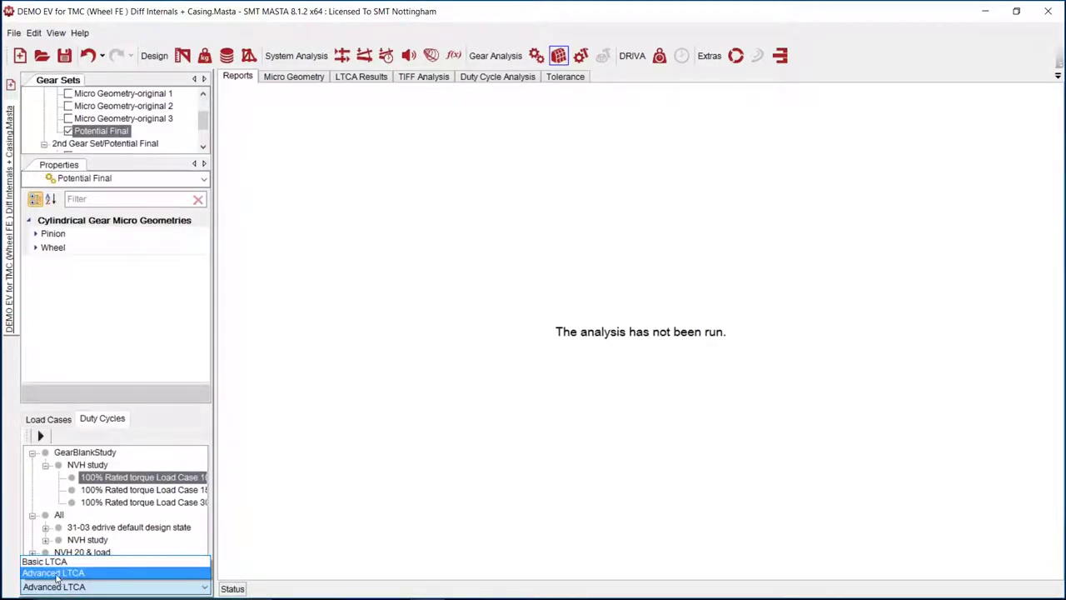
left_click(54, 573)
left_click(139, 478)
right_click(140, 481)
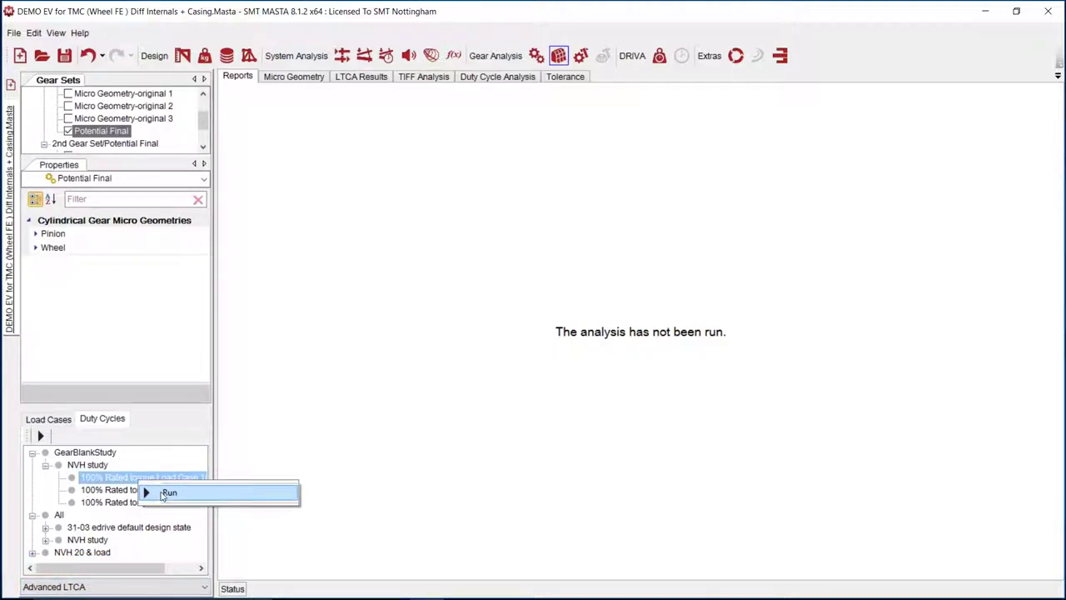
left_click(169, 492)
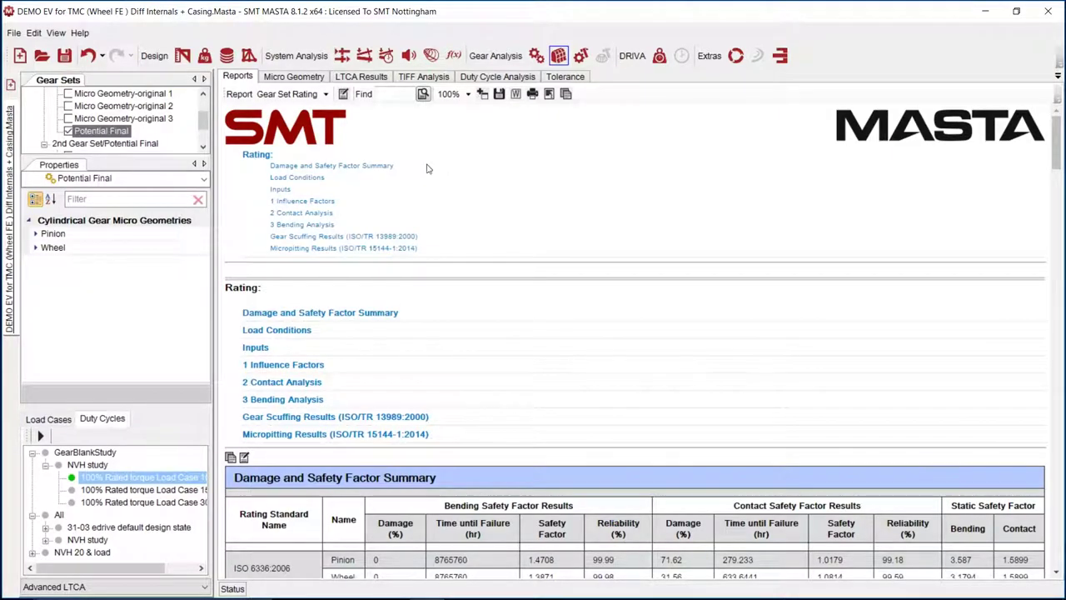
- View the pinion's LTCA root stress results in 3D and animate them, examining the teeth from several angles before stopping the animation
left_click(362, 77)
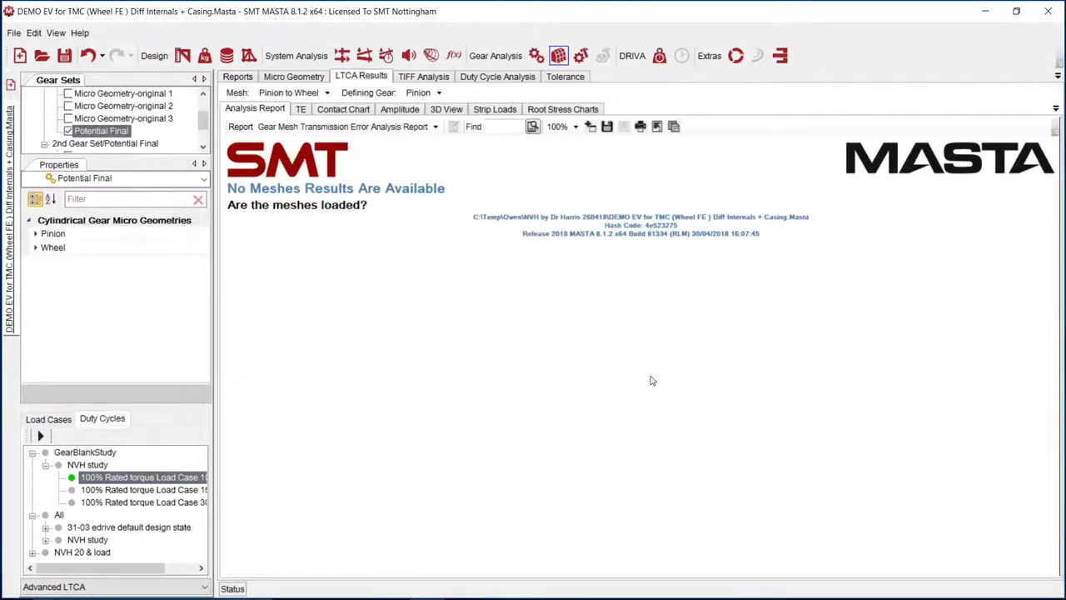
left_click(446, 109)
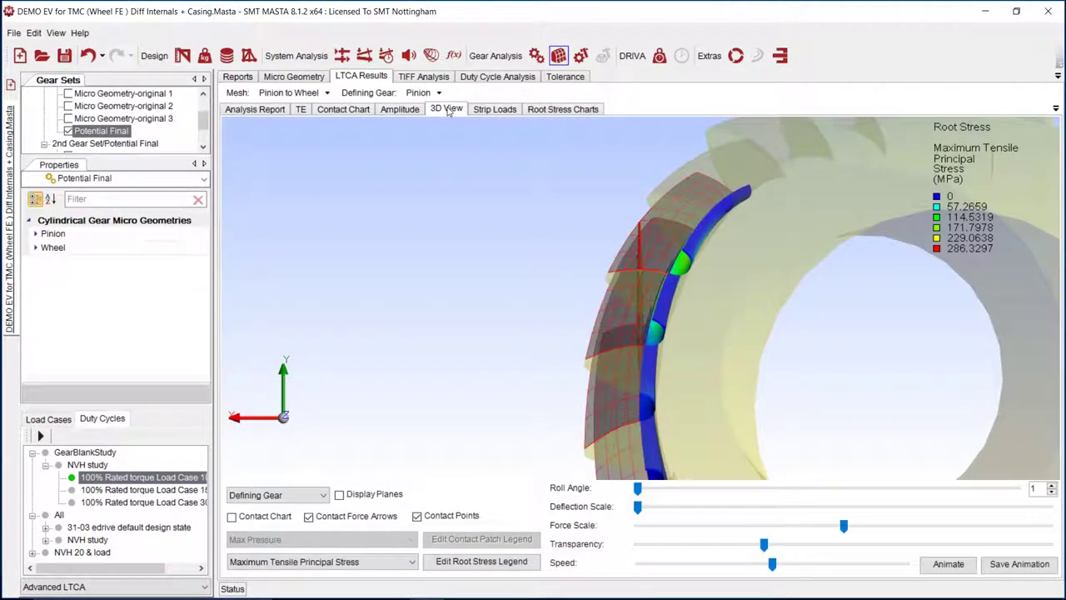
left_click_drag(747, 349, 866, 269)
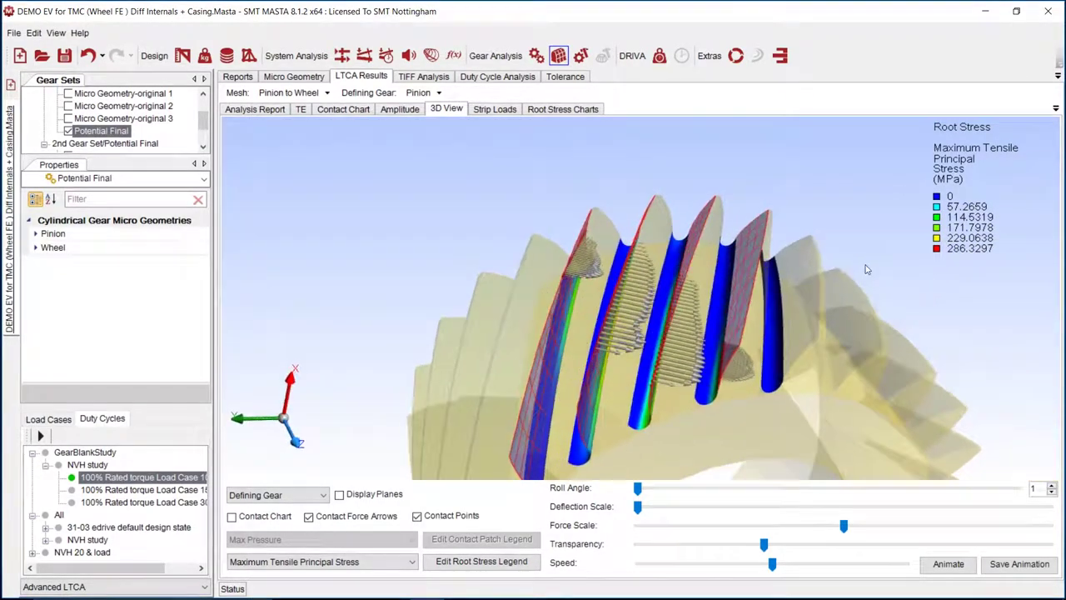
left_click(949, 565)
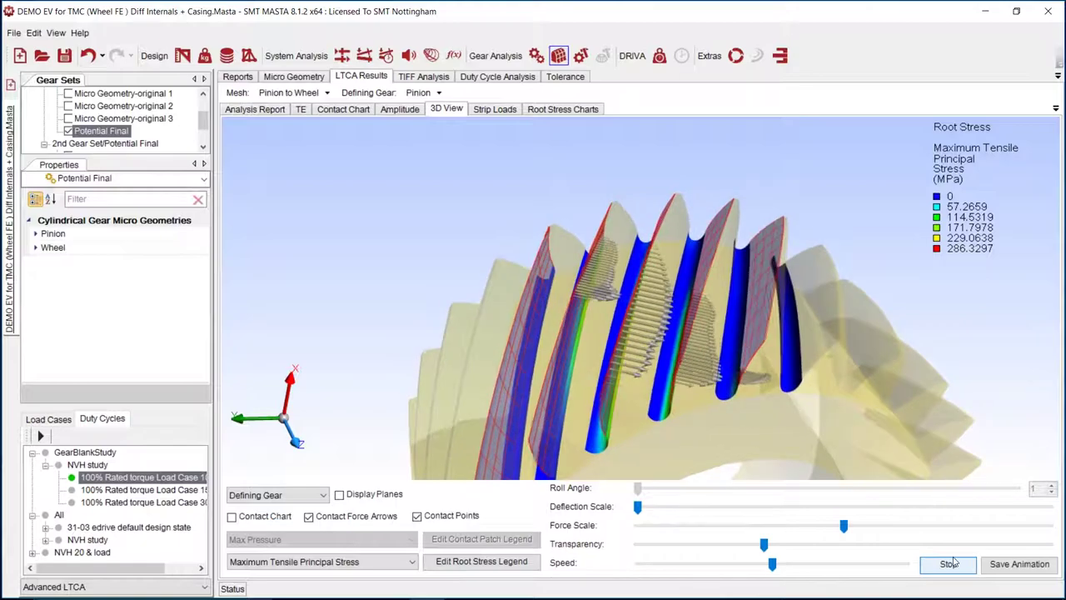
left_click_drag(900, 417, 966, 300)
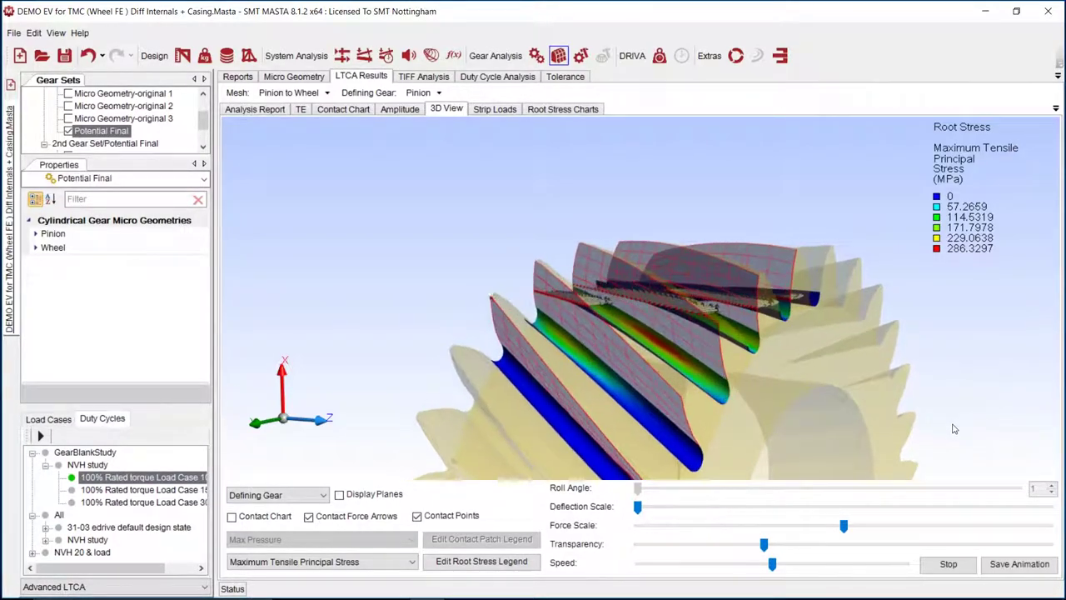
left_click(949, 565)
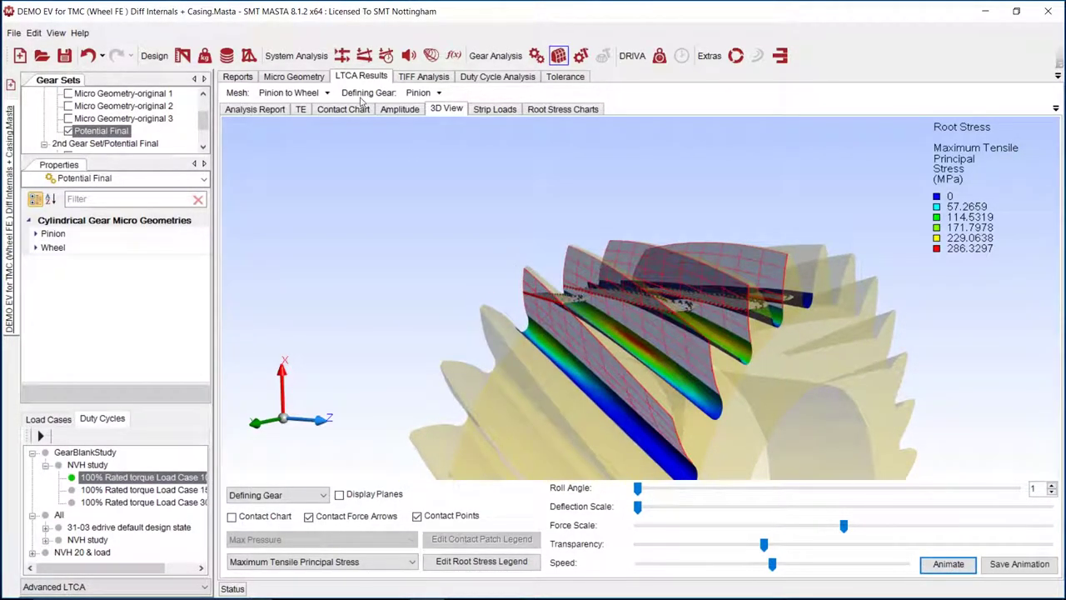
- Examine the transmission error curve and the first harmonic of its Fourier amplitudes for the 10mm blank load case
left_click(303, 110)
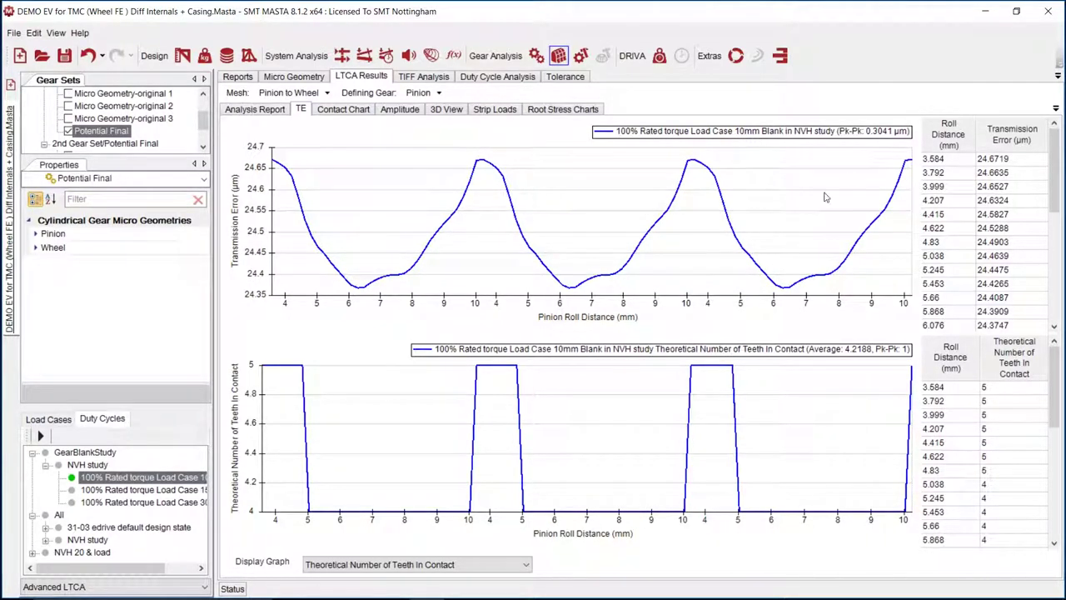
left_click(408, 112)
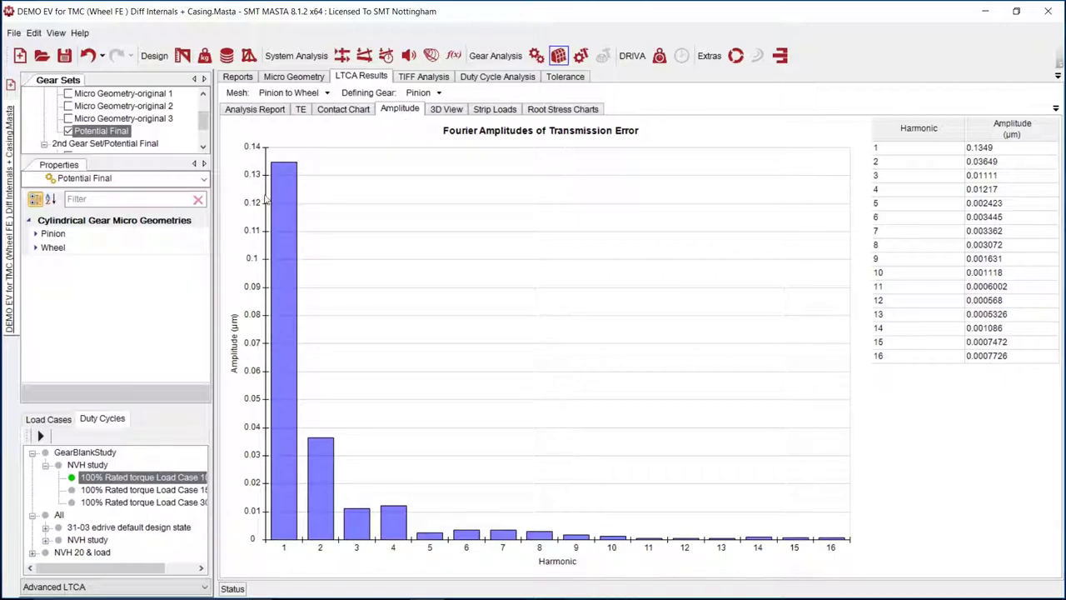
mouse_move(288, 257)
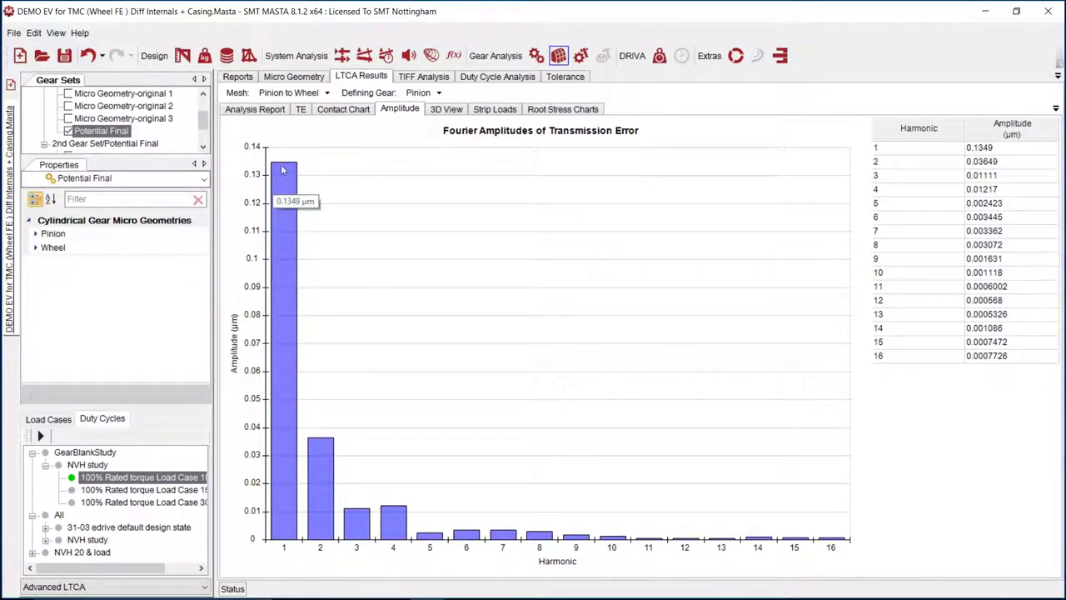
- Plot Moment About Centre beneath the transmission error curve, and return to the 3D view of the root stress
left_click(301, 110)
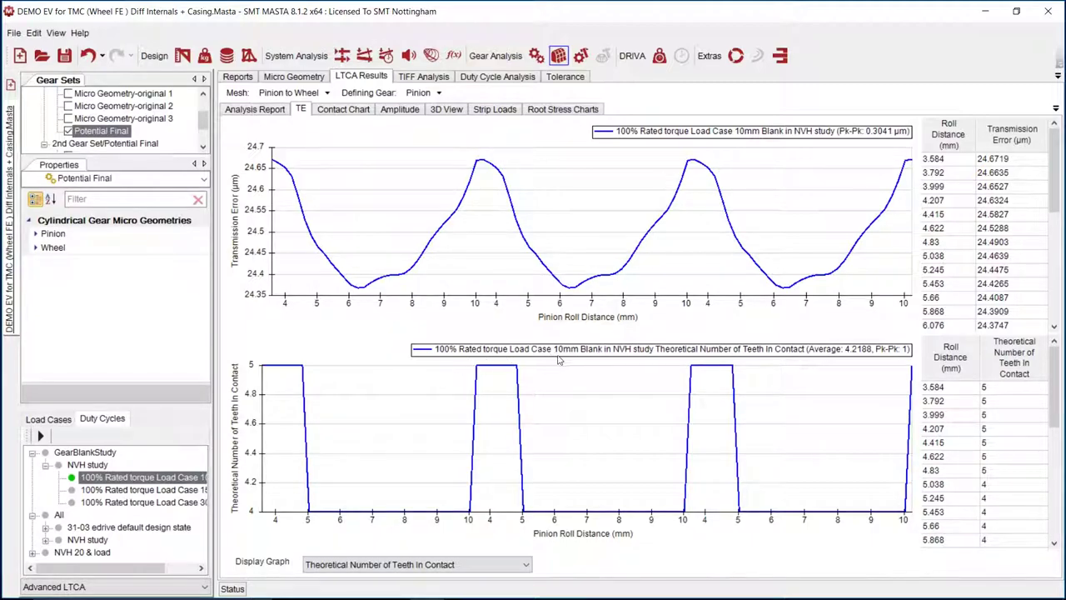
left_click(527, 567)
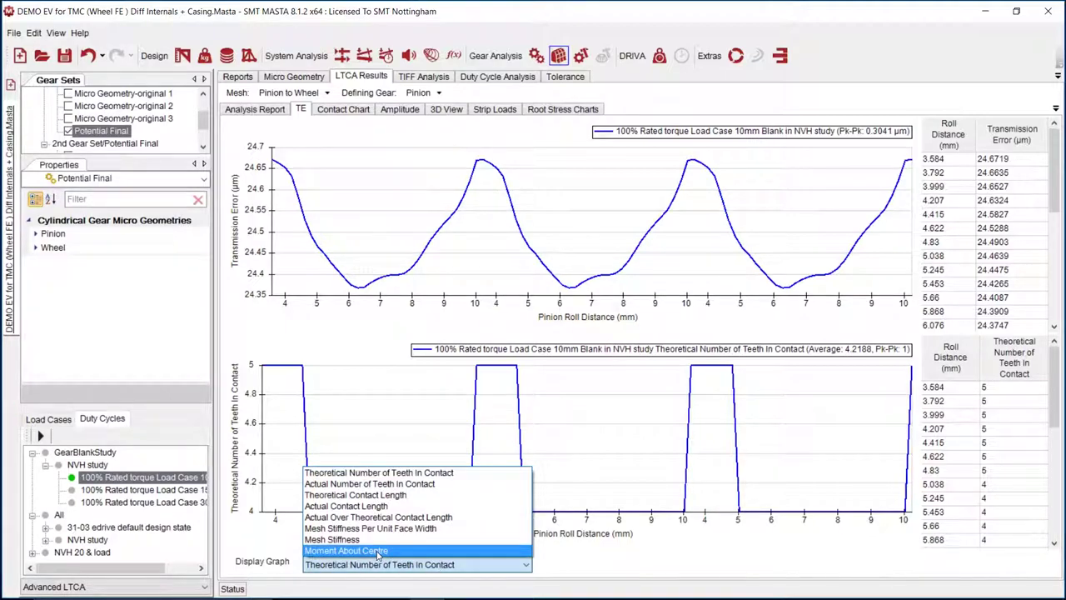
left_click(379, 550)
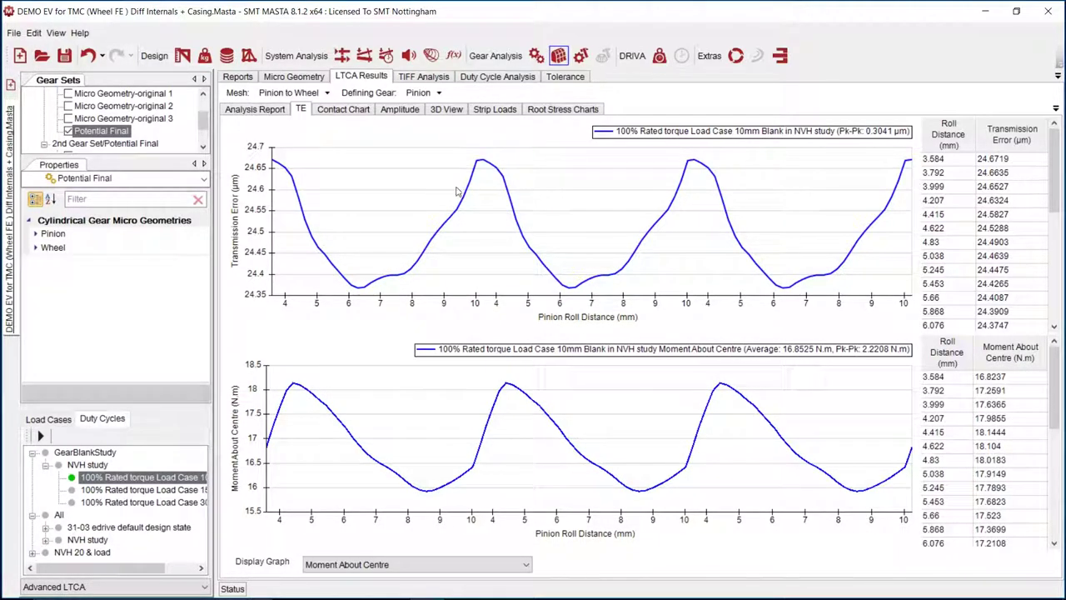
left_click(446, 109)
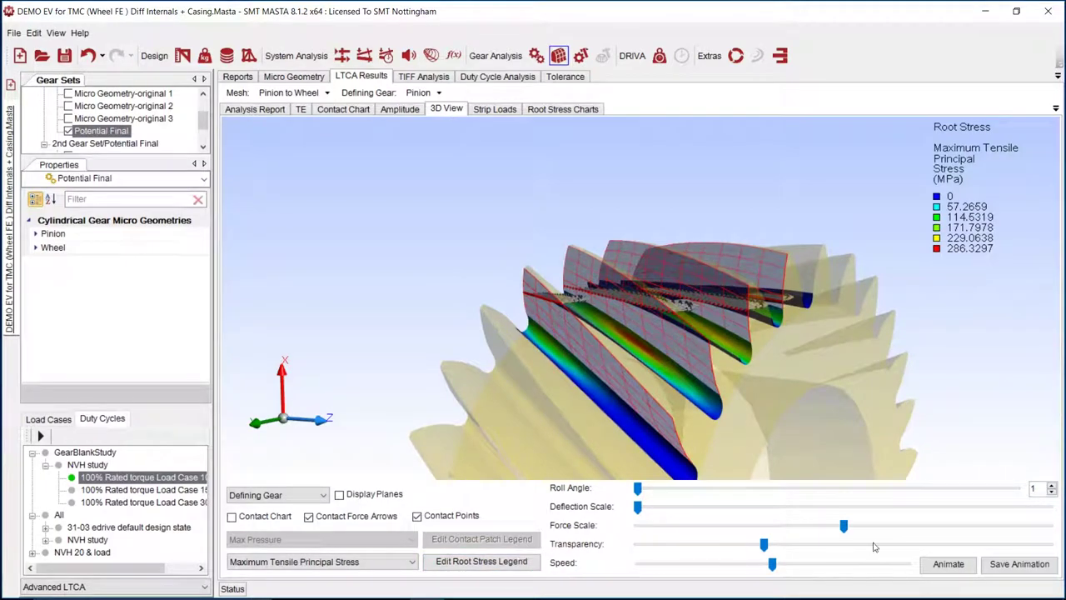
- Animate the pinion's root stress in 3D, stop it, and review the transmission error chart and the flank's maximum pressure contact chart
left_click(950, 564)
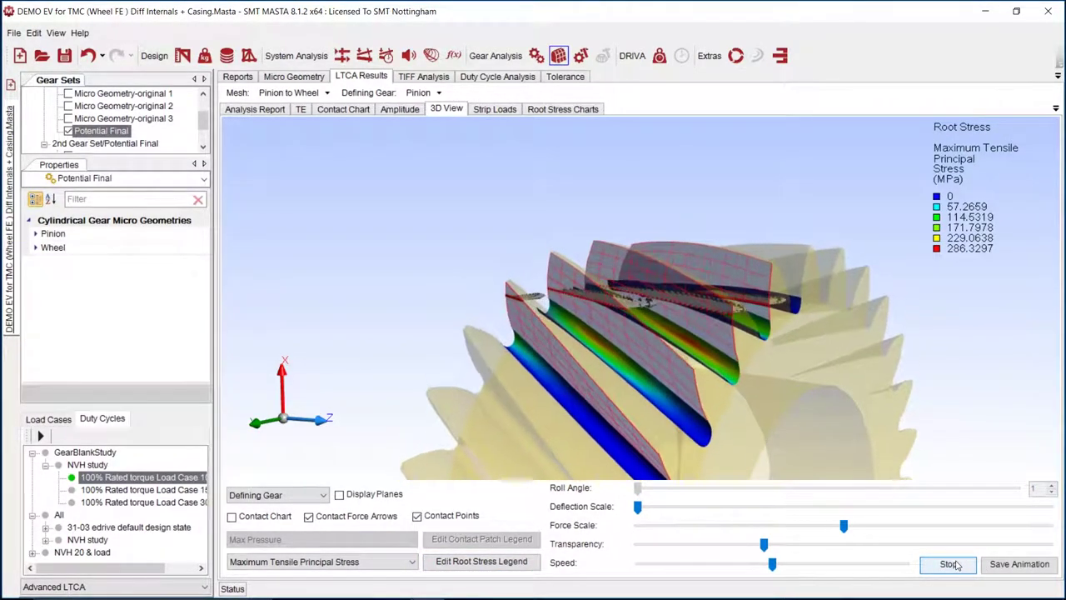
left_click(949, 564)
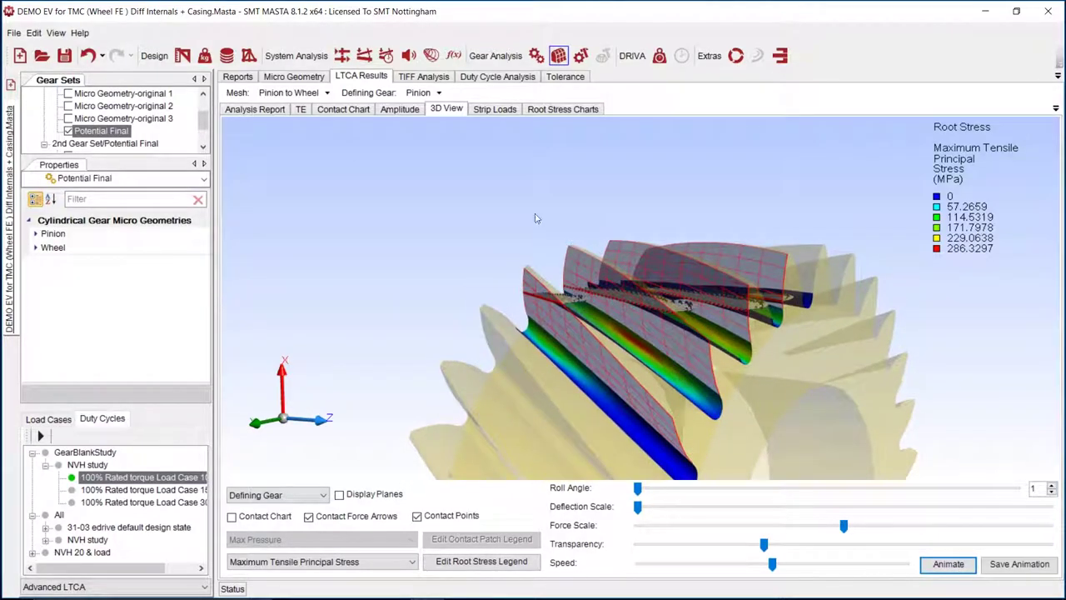
left_click(301, 110)
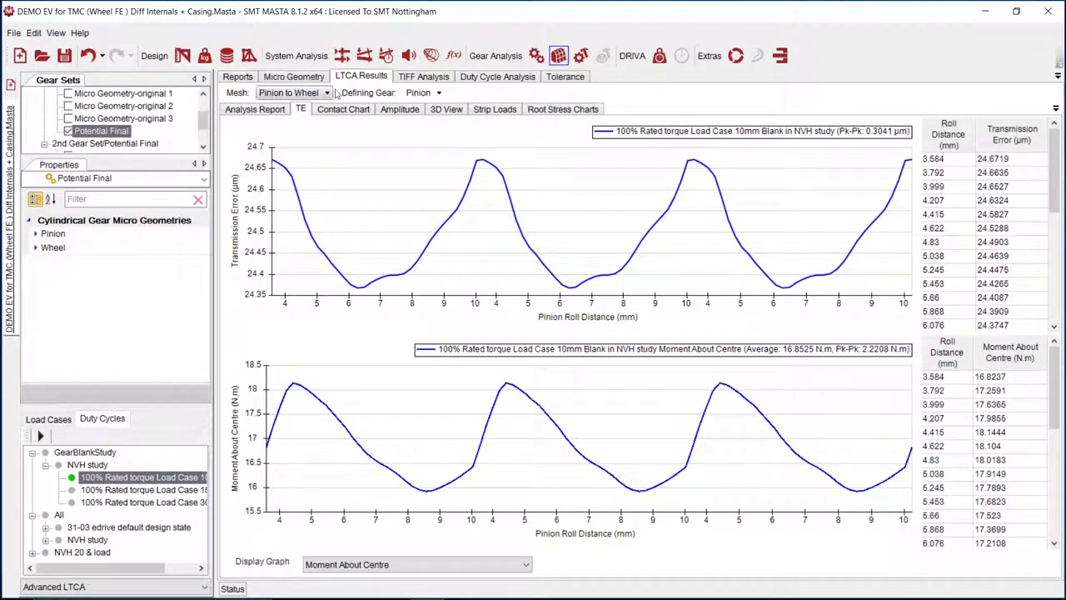
left_click(363, 111)
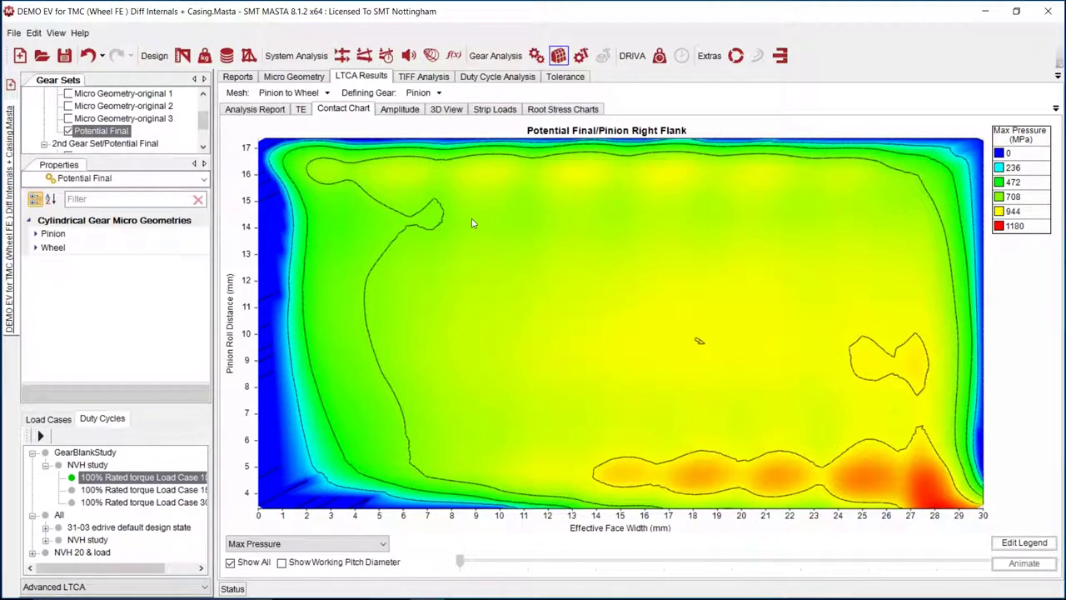
- Go to the Advanced System Deflection results and examine the 1st Gear Set's mesh transmission error for the 10mm Blank load case
left_click(388, 57)
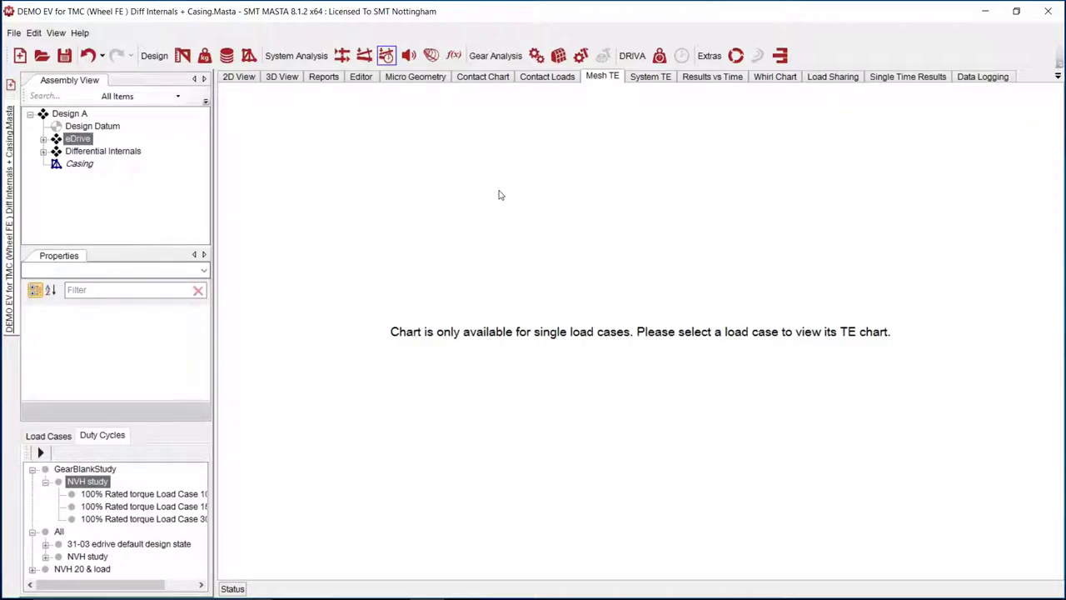
left_click(43, 139)
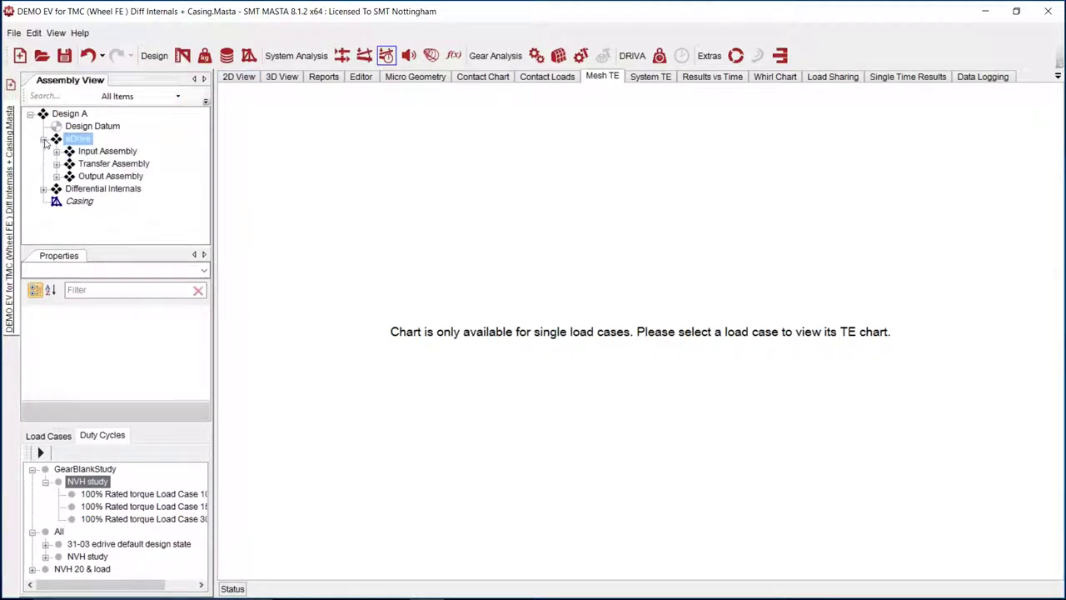
left_click(243, 78)
scroll(483, 295, "up", 4)
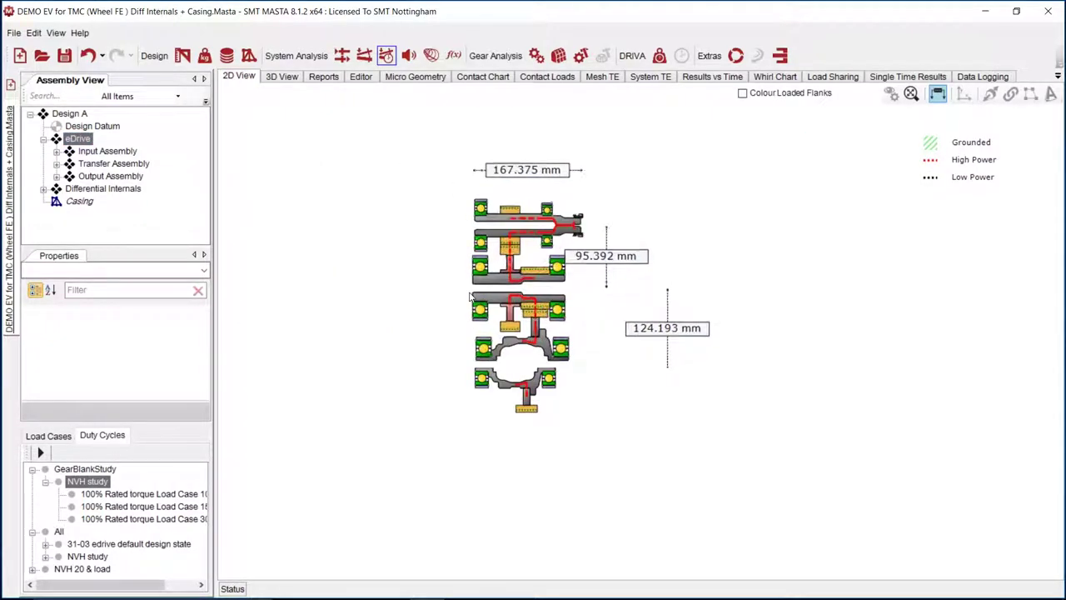
left_click(523, 232)
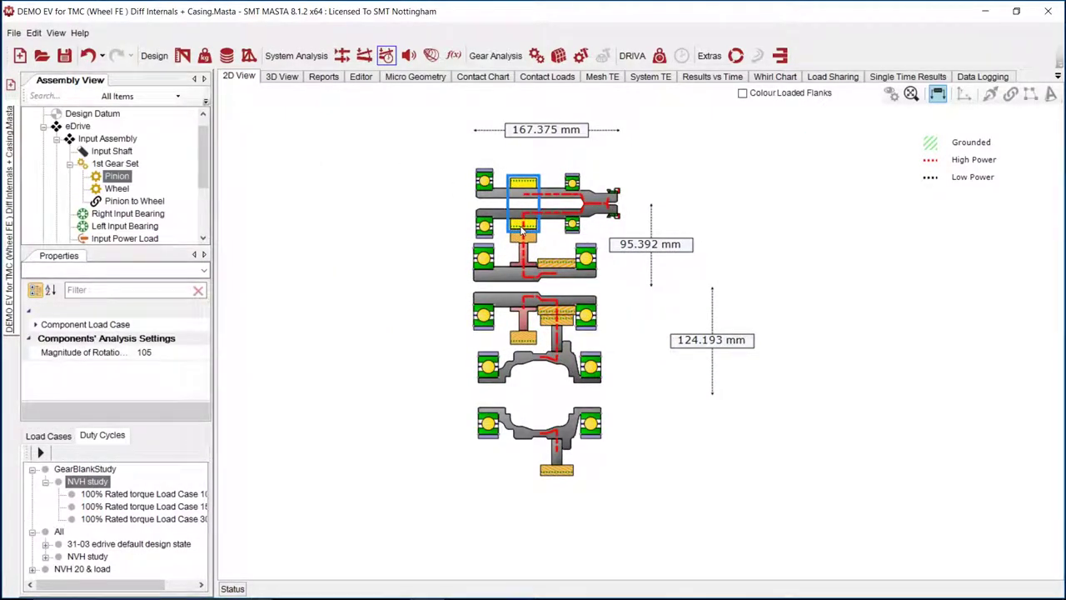
left_click(126, 164)
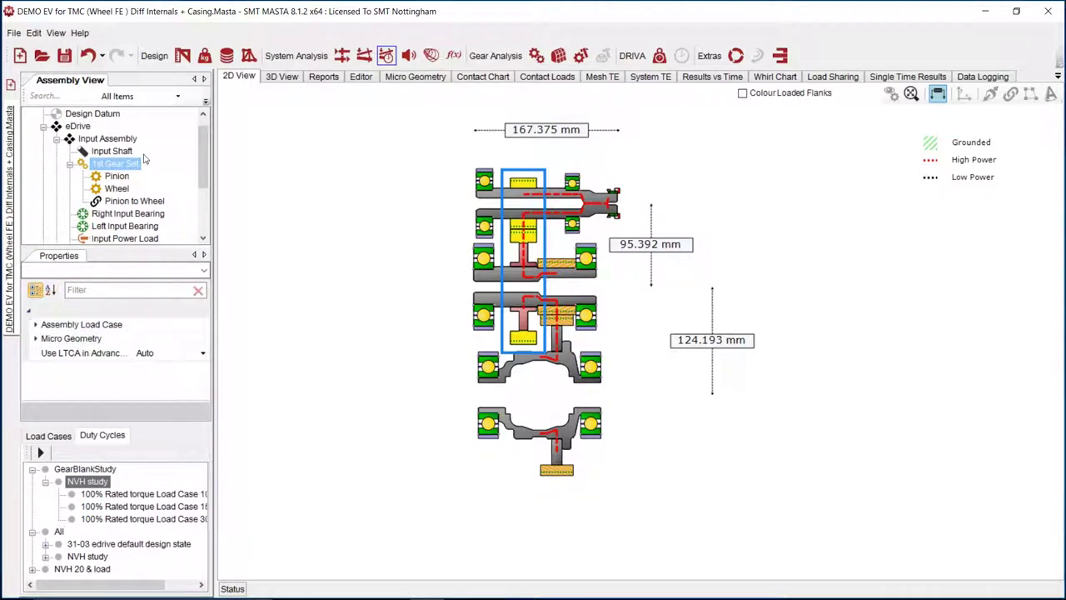
left_click(133, 205)
left_click(602, 76)
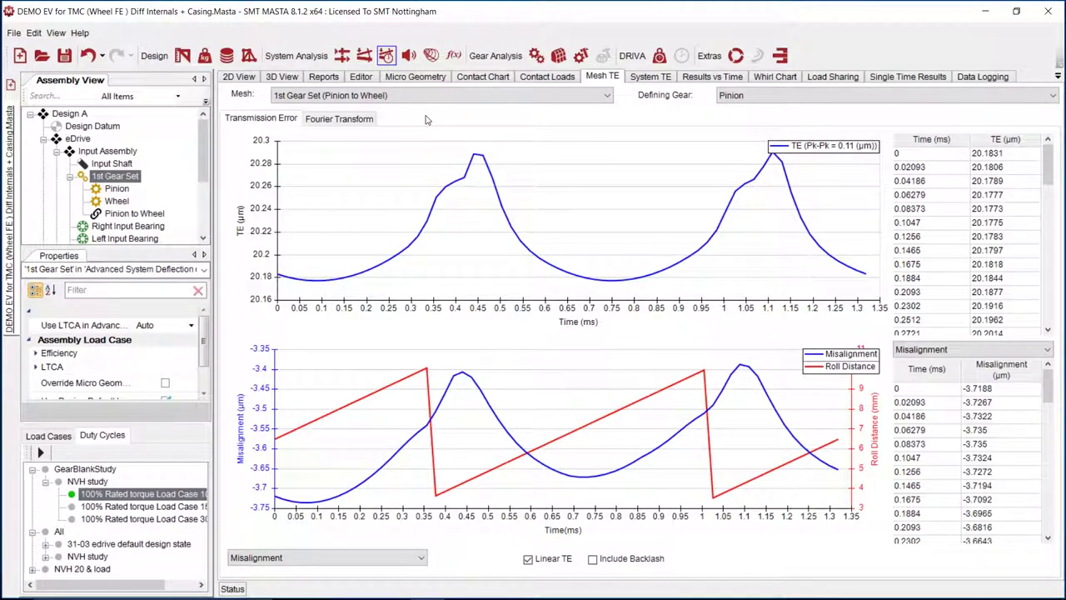
- Run a Coupled Modal Analysis of the 100% Rated torque Load Case 10mm Blank
left_click(408, 55)
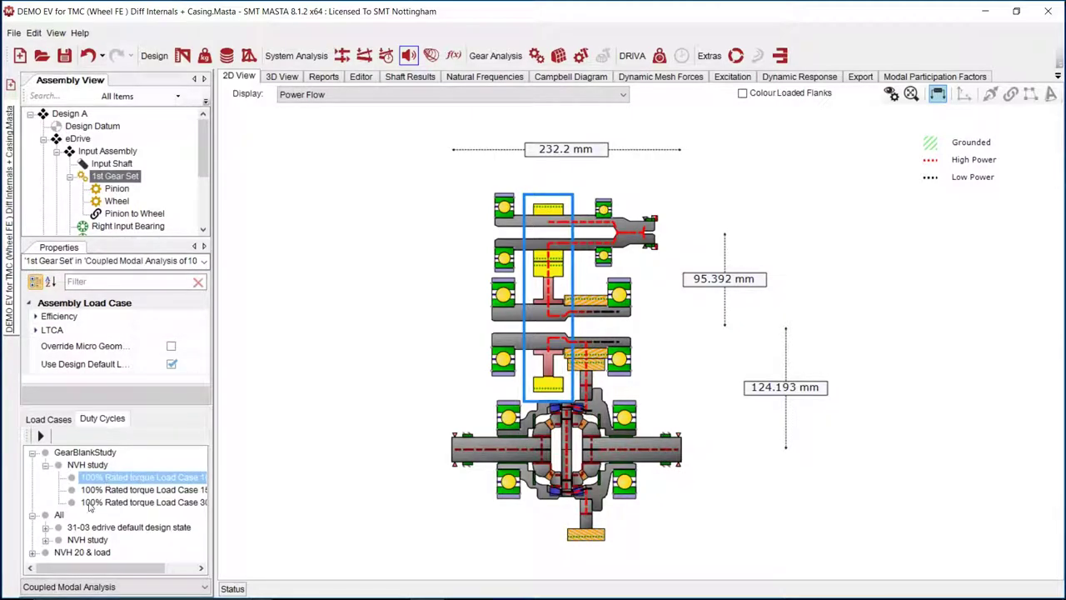
right_click(146, 479)
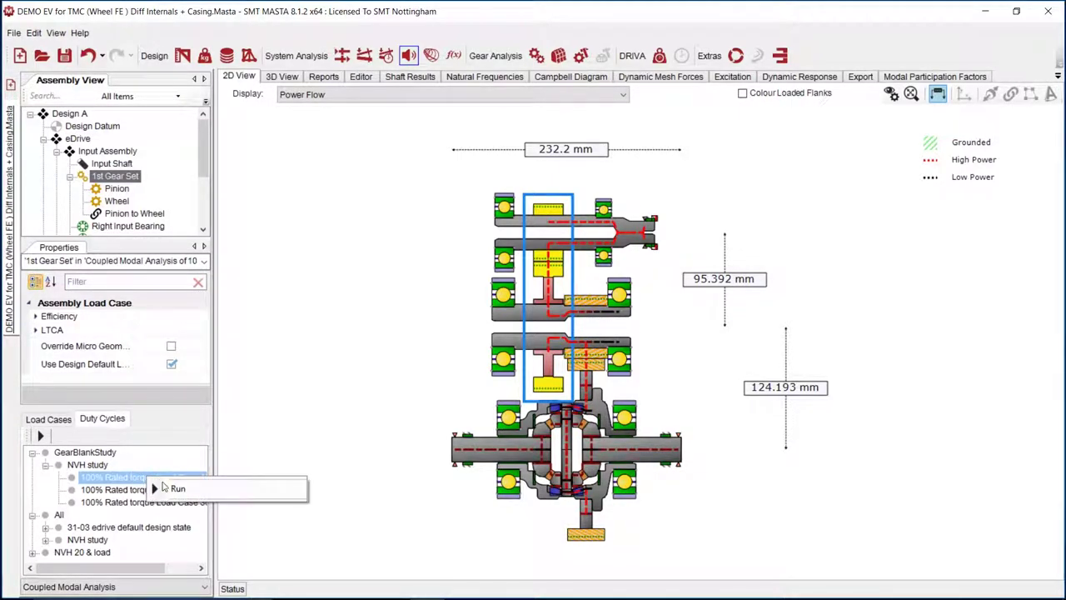
left_click(172, 489)
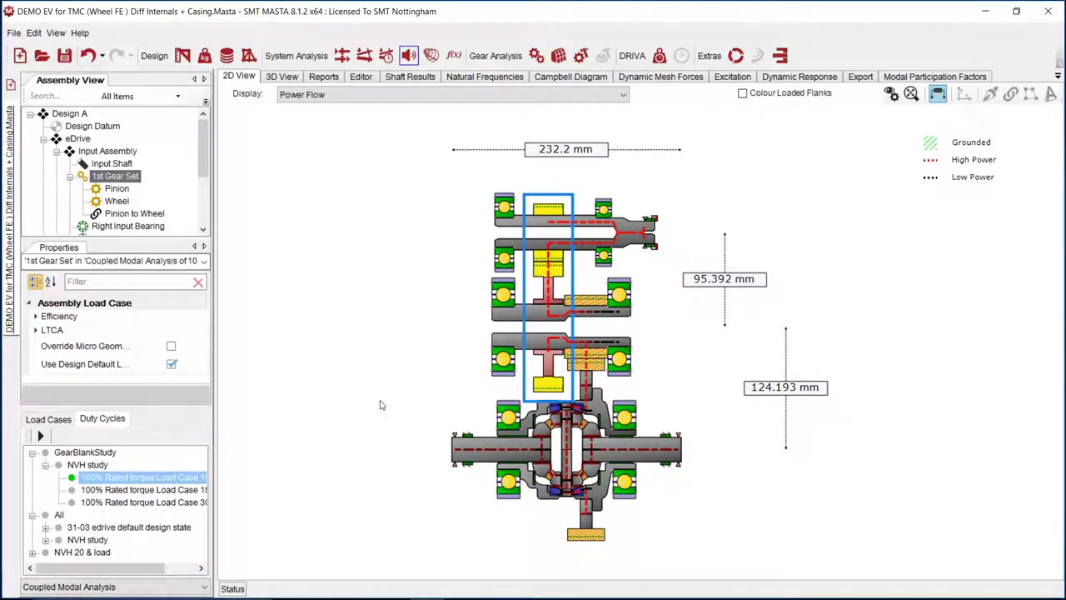
- Isolate the eDrive assembly in the 3D modal view, orbit it to an angled view, and select mode 10
left_click(280, 76)
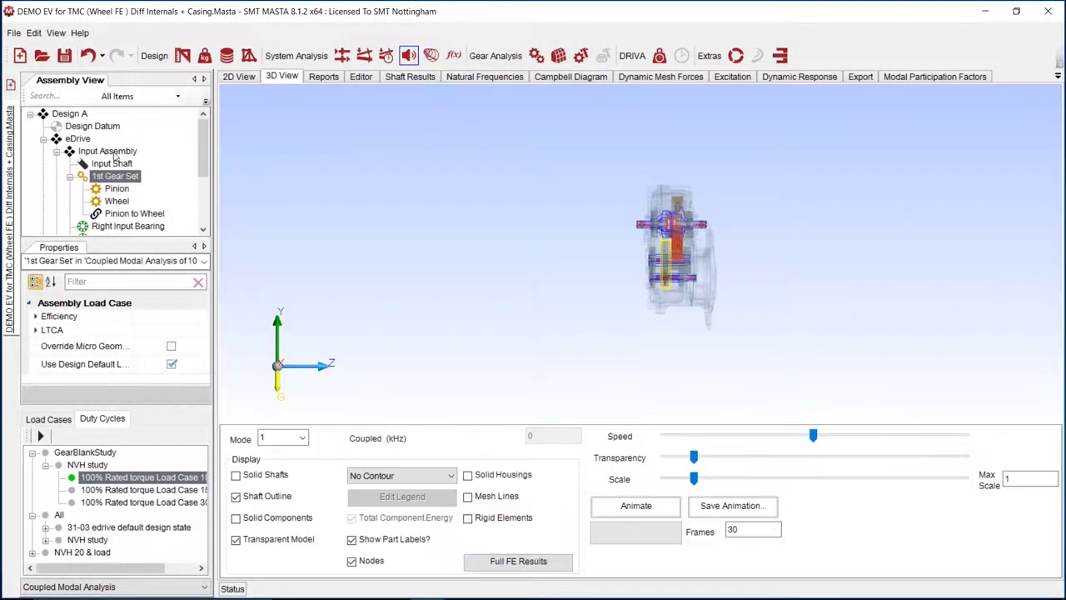
double_click(73, 140)
left_click_drag(684, 285, 555, 203)
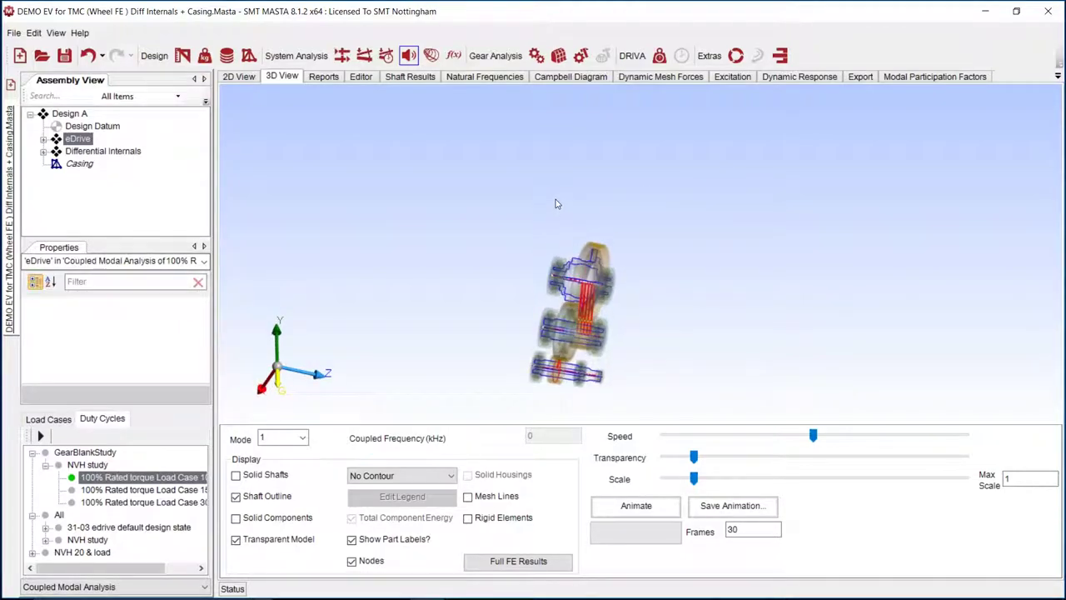
left_click(290, 436)
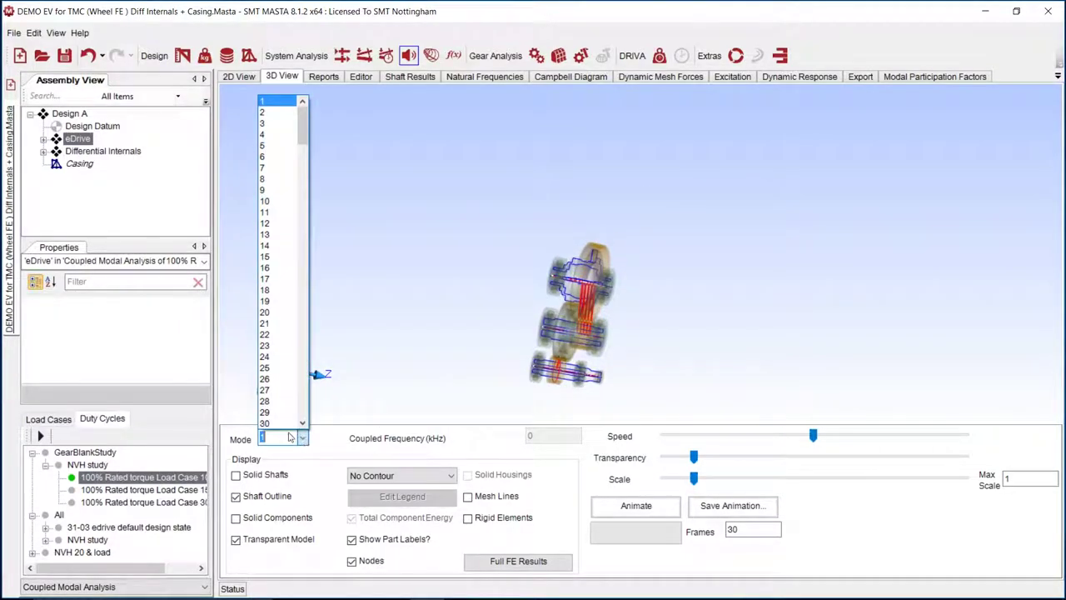
left_click(265, 202)
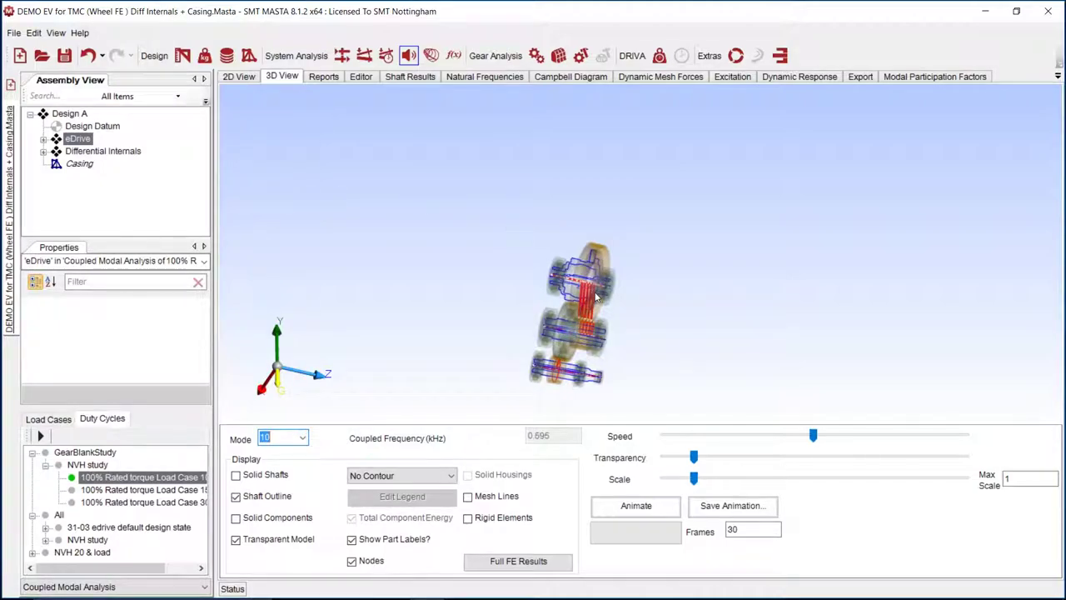
- Plot the coupled system's natural frequencies up to mode 91, and return to the 3D mode shape view
left_click(487, 77)
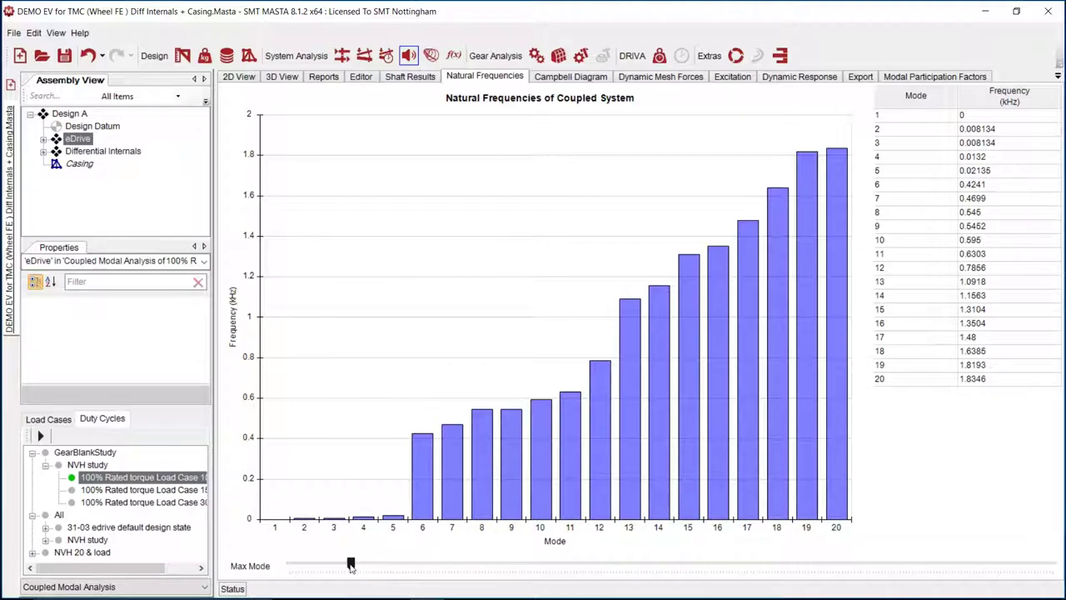
left_click_drag(351, 564, 568, 553)
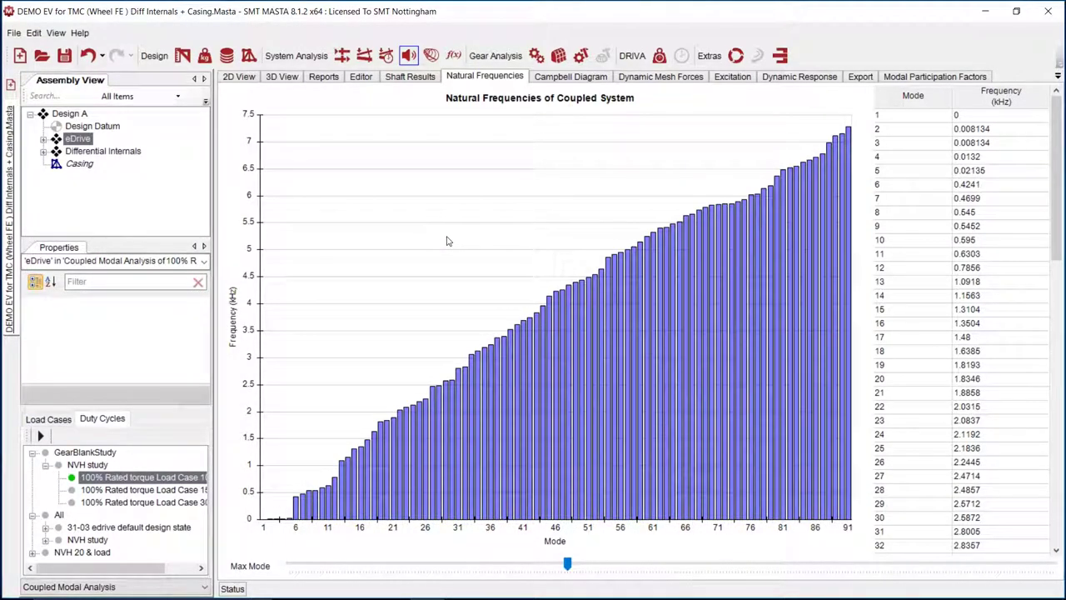
left_click(282, 77)
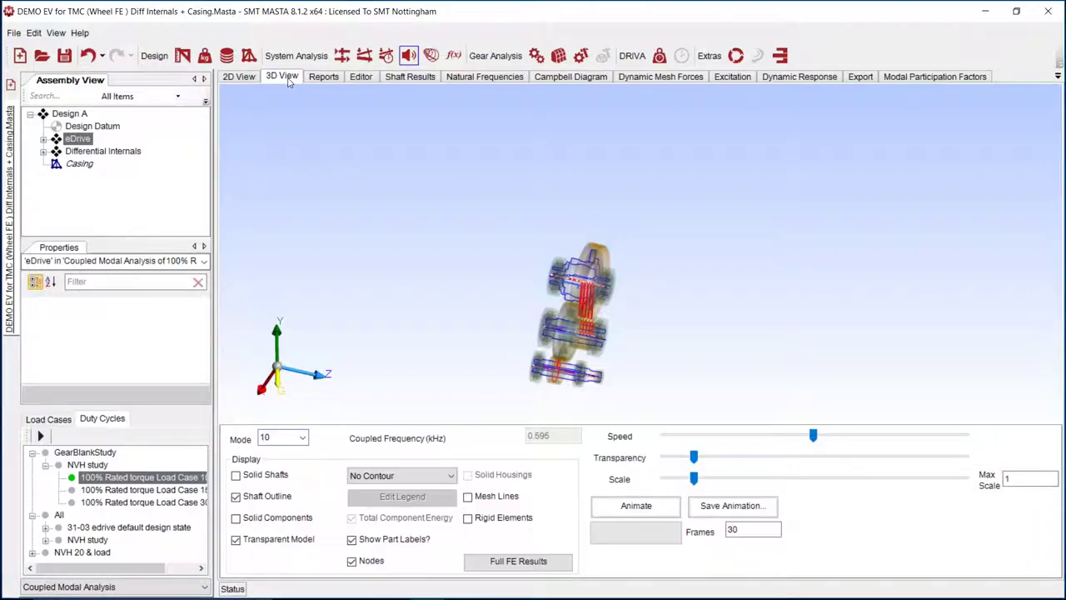
- Show mode 10 with solid shafts coloured by a Strain Energy contour
left_click(235, 475)
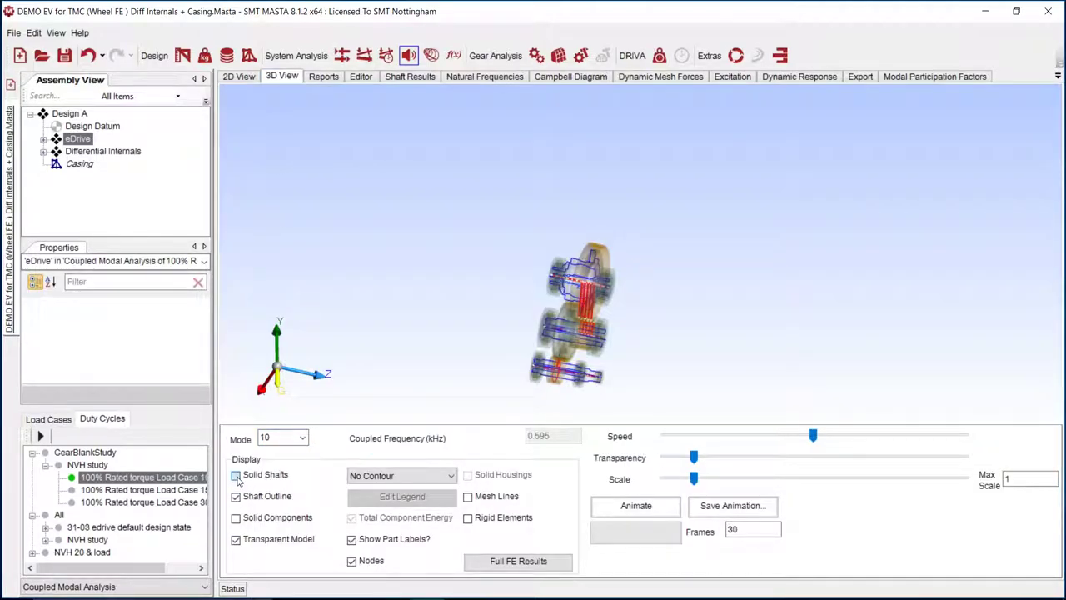
left_click(379, 475)
left_click(375, 501)
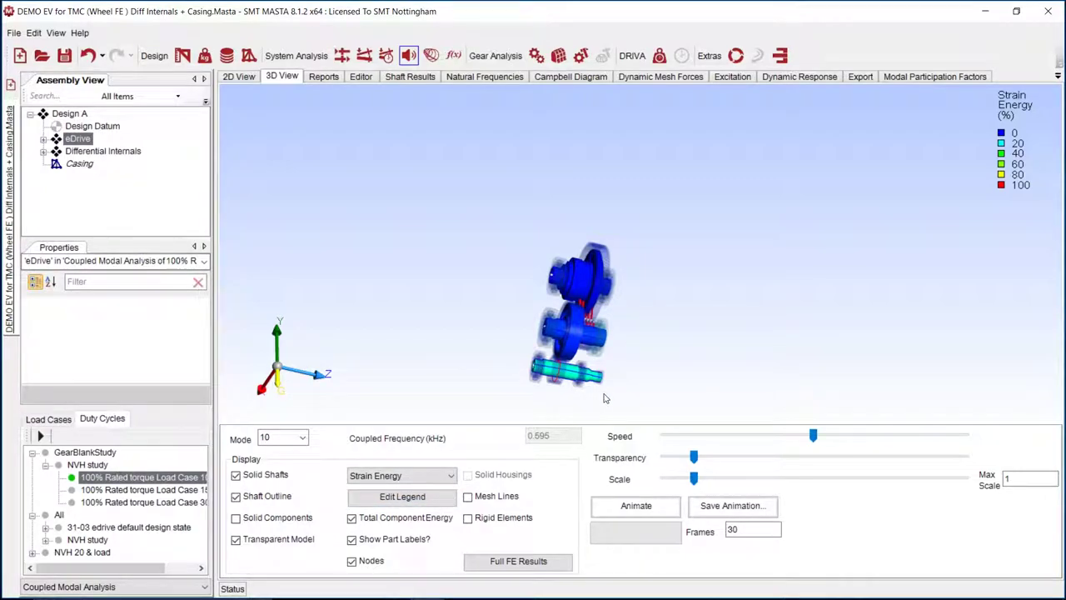
middle_click_drag(606, 398, 585, 364)
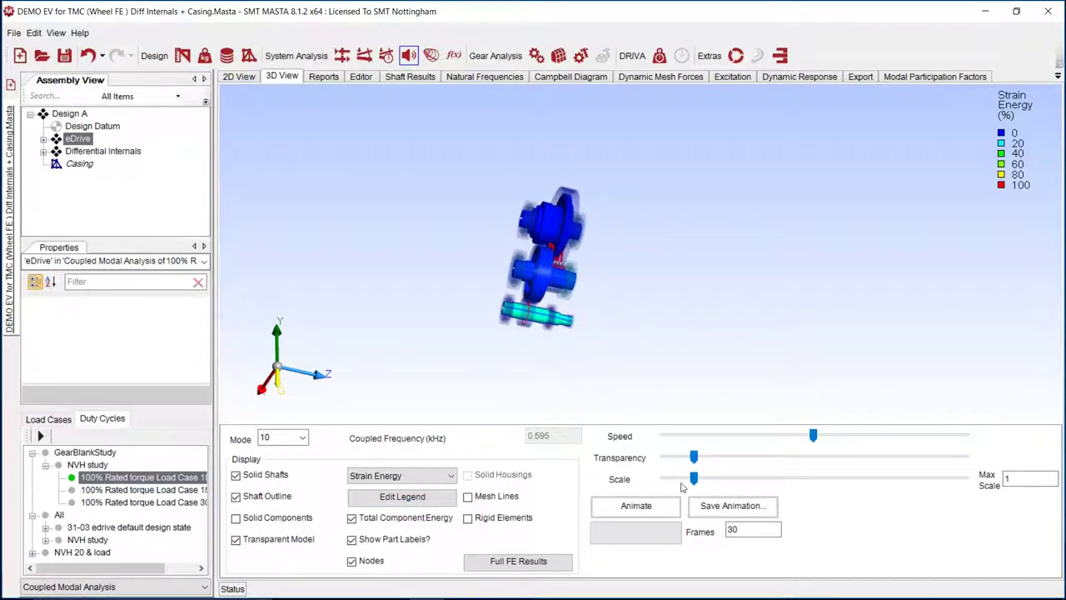
- Increase the mode shape's deflection scale and examine the shafts' deformation close up from the opposite side
left_click_drag(694, 479, 883, 479)
left_click_drag(573, 369, 552, 274)
scroll(557, 298, "up", 5)
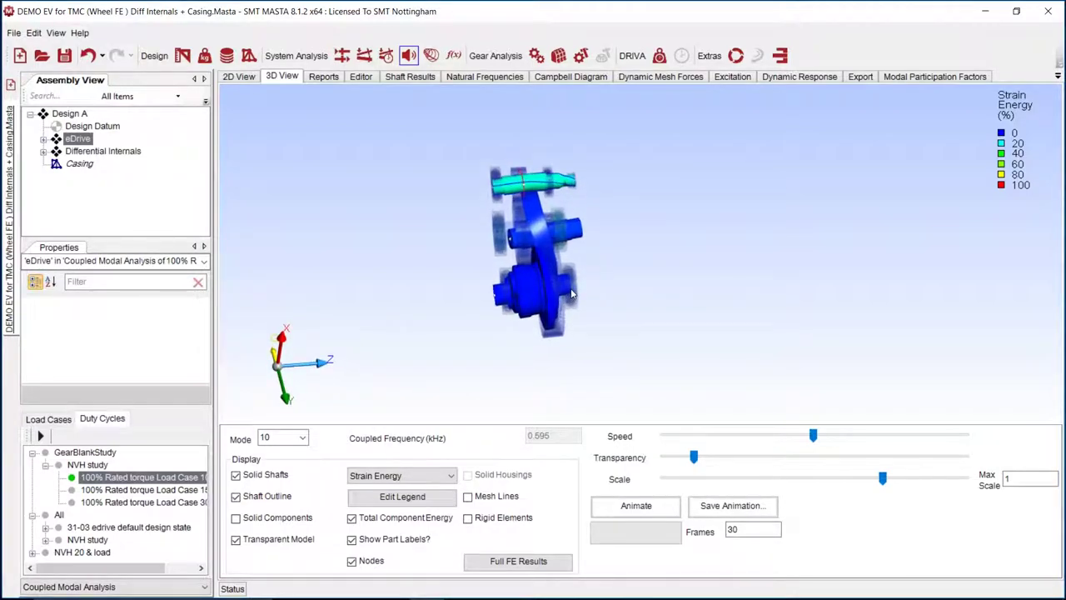
middle_click_drag(513, 260, 511, 289)
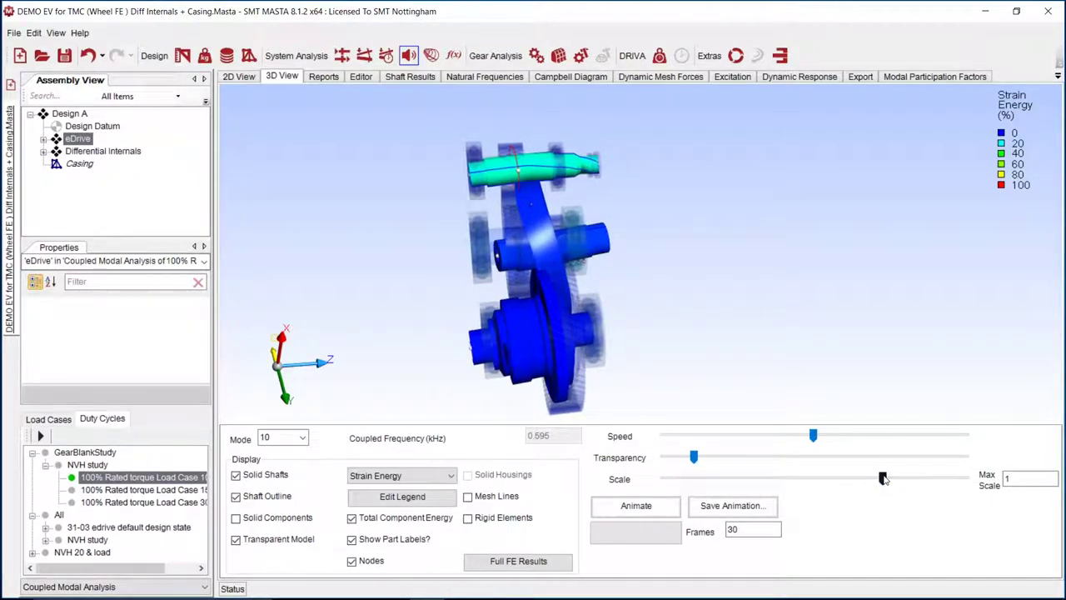
left_click_drag(883, 479, 841, 481)
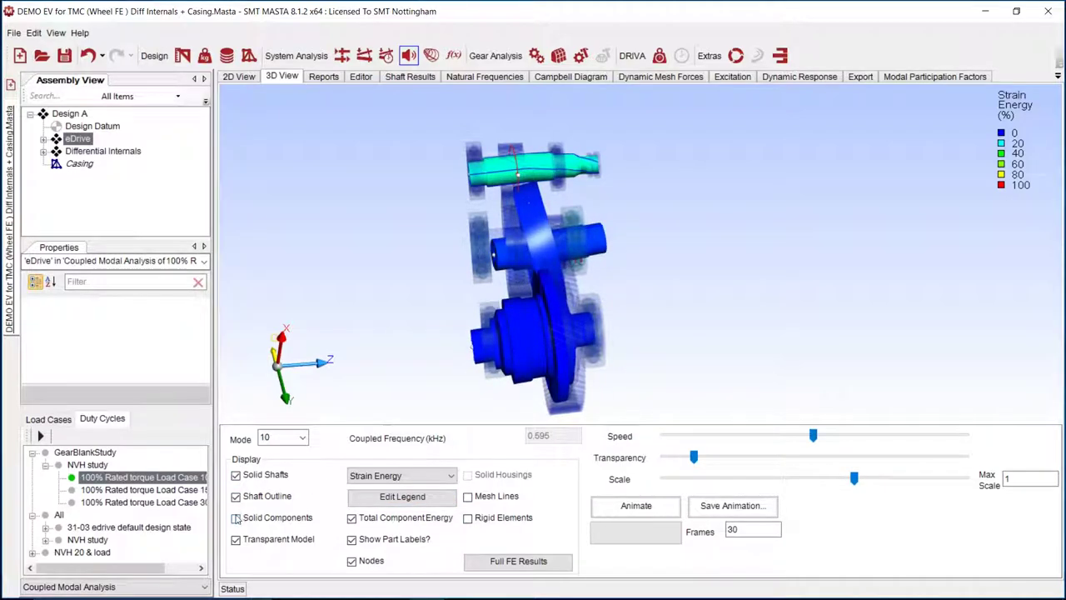
- Display the components as solids, and vary the deflection scale down and back up to examine how the gears and bearings deform
left_click(237, 518)
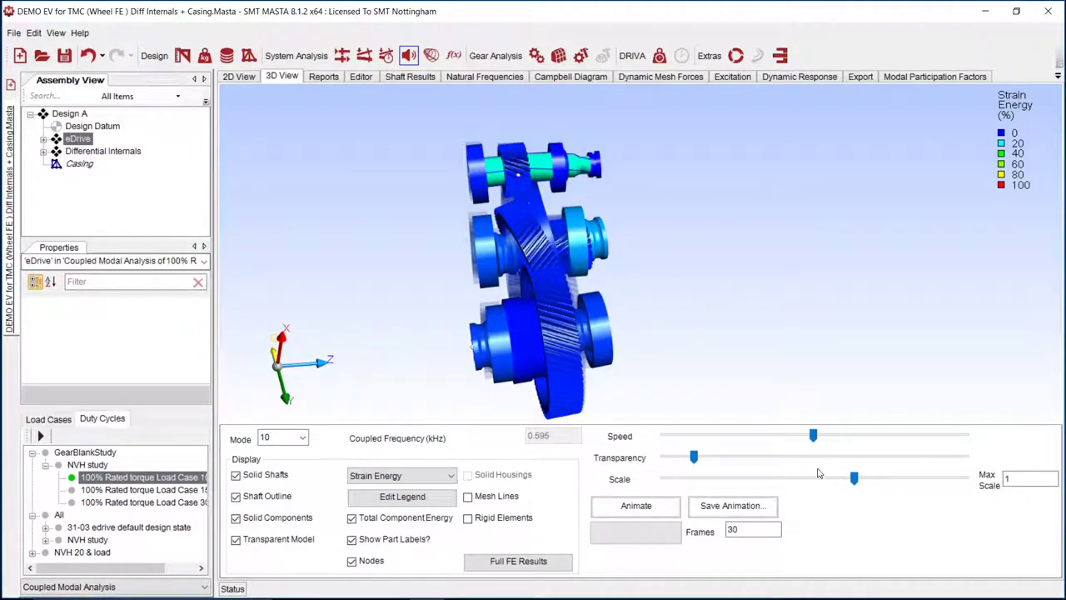
left_click_drag(853, 478, 743, 481)
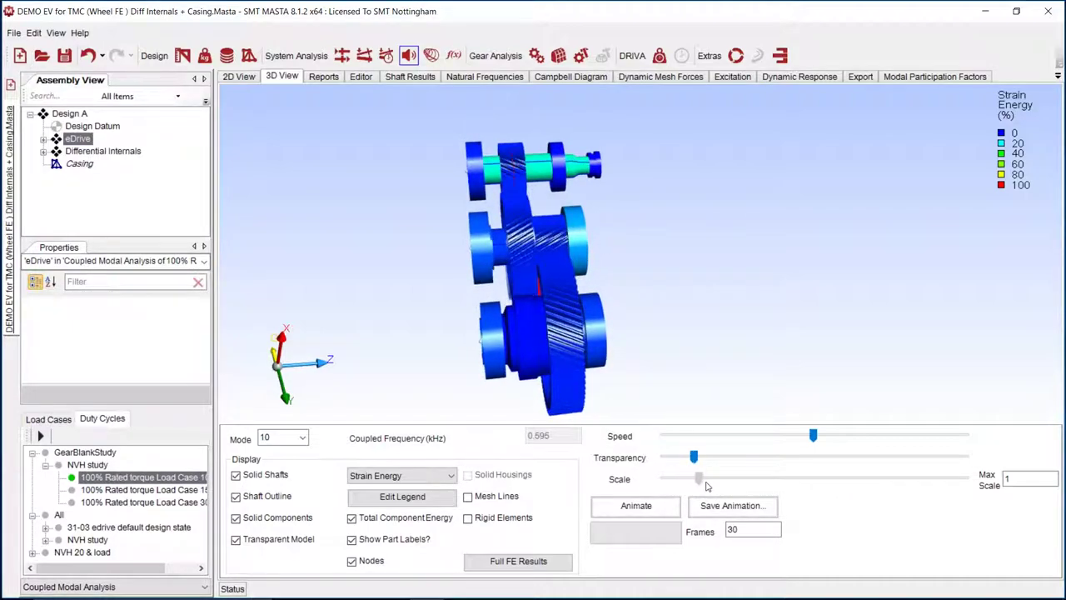
left_click_drag(748, 487, 858, 487)
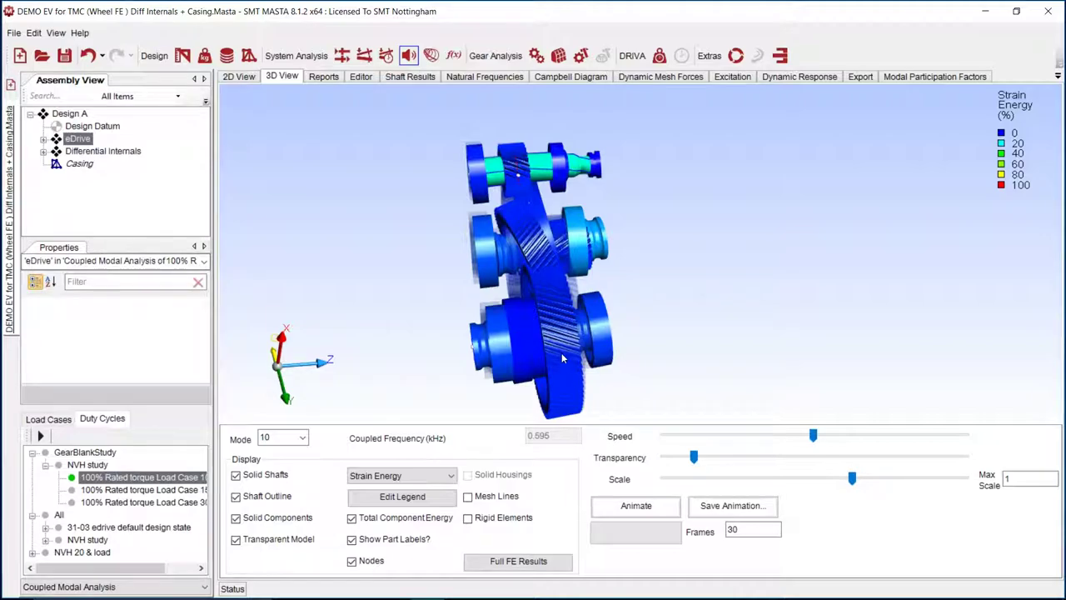
left_click_drag(573, 369, 585, 353)
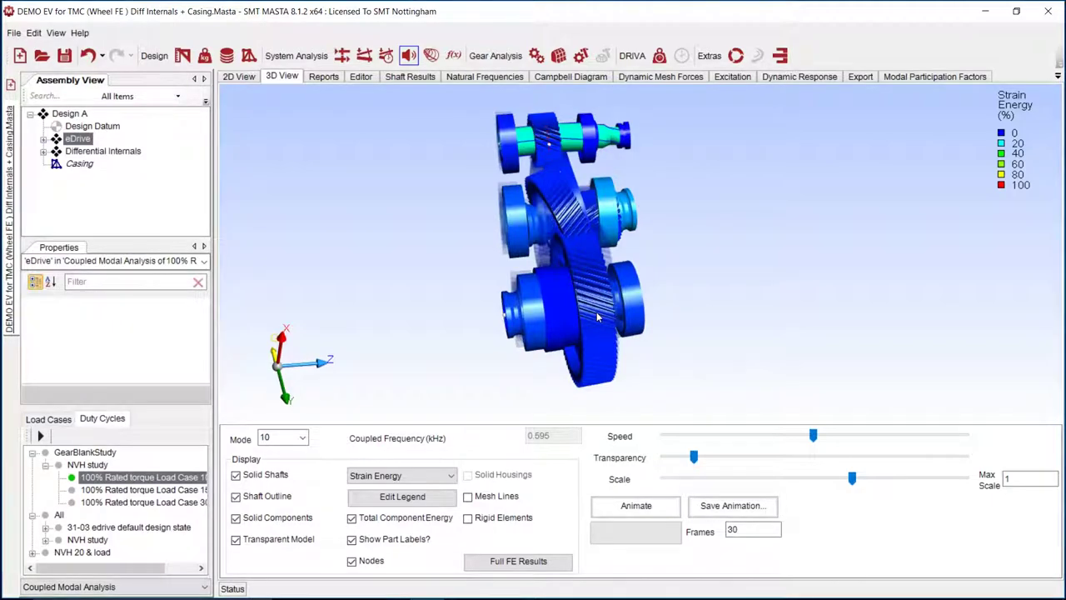
- Run the Gear Whine/Harmonic Excitation Analysis on the 10mm gear blank load case with Basic LTCA excitation for both gear sets
left_click(193, 586)
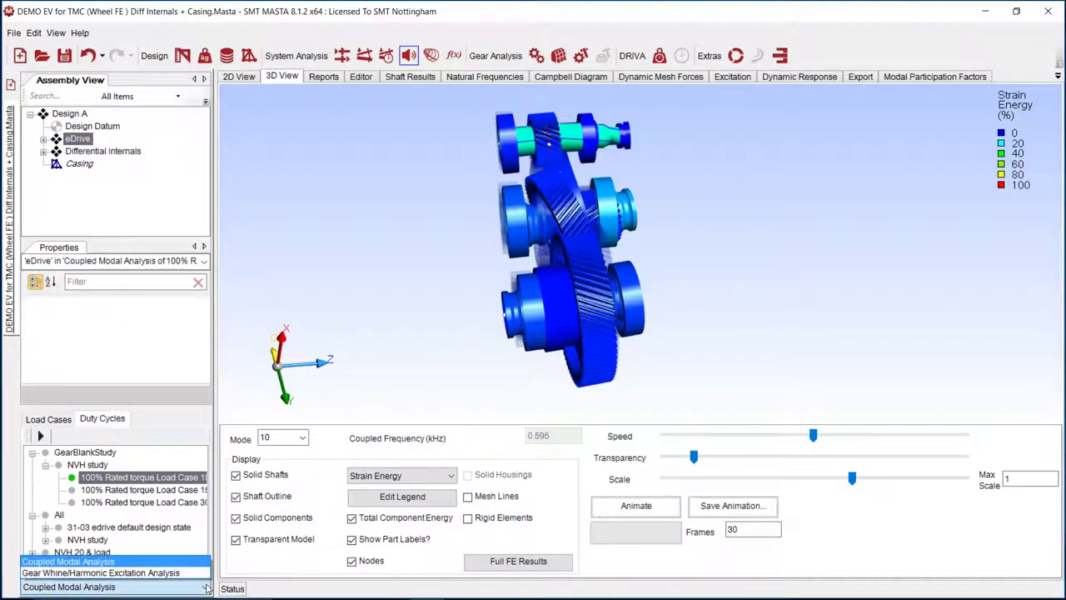
left_click(184, 573)
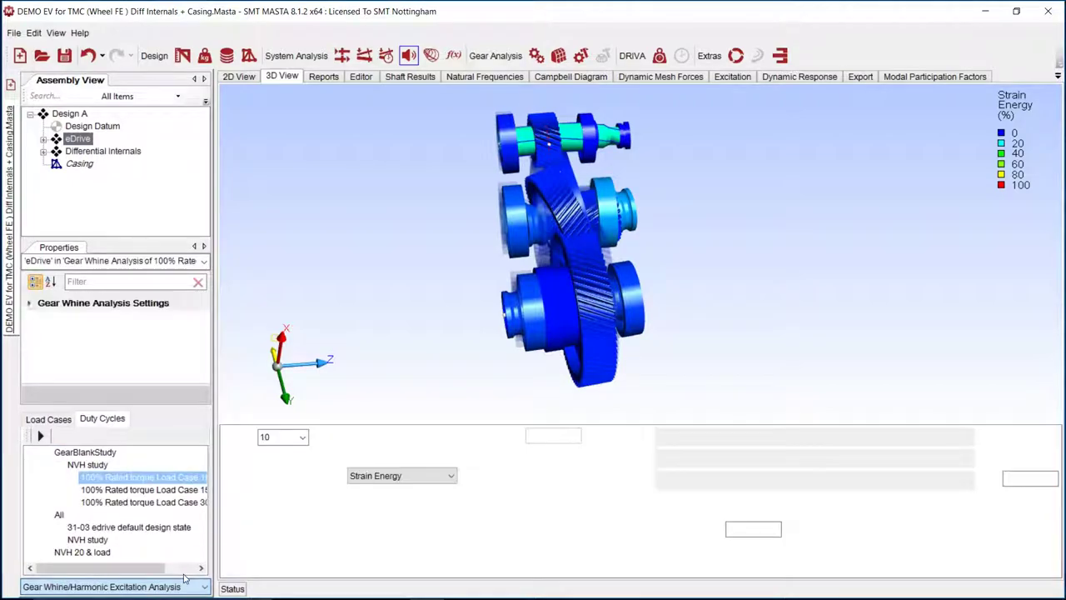
right_click(169, 481)
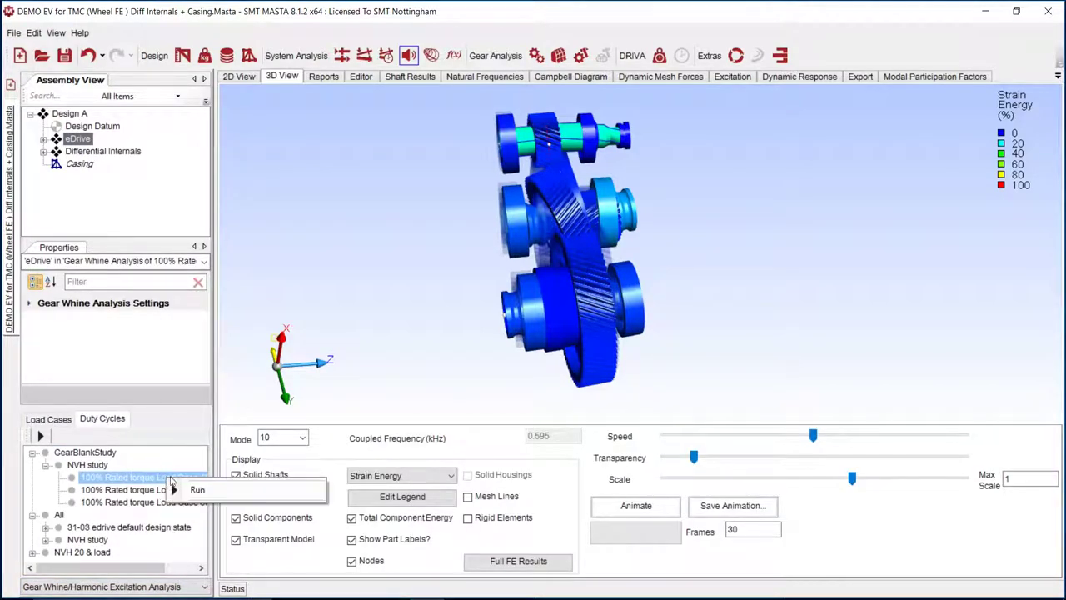
left_click(187, 492)
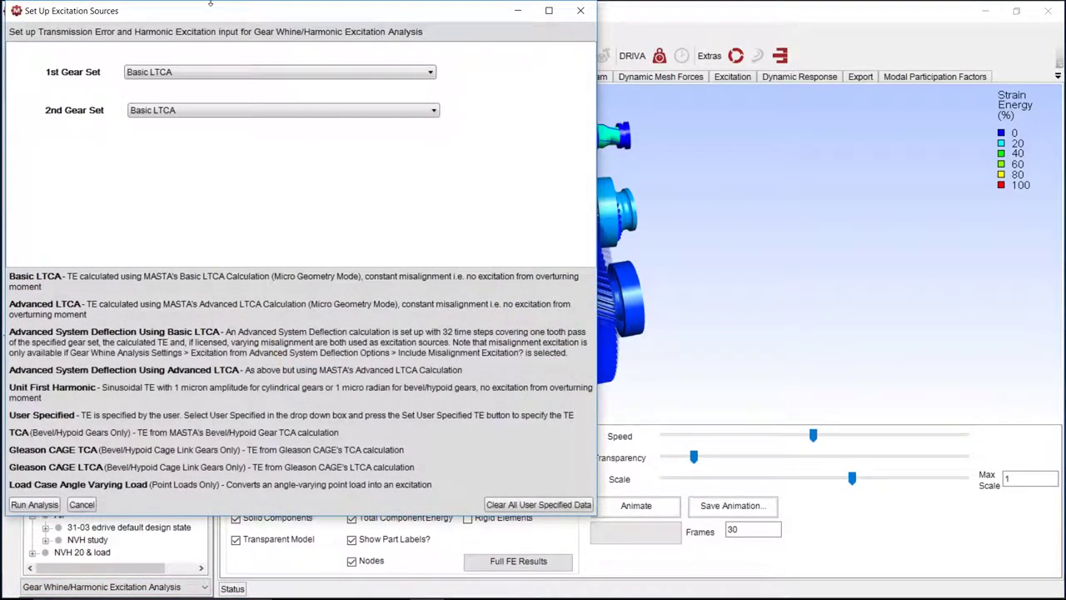
left_click_drag(202, 11, 299, 34)
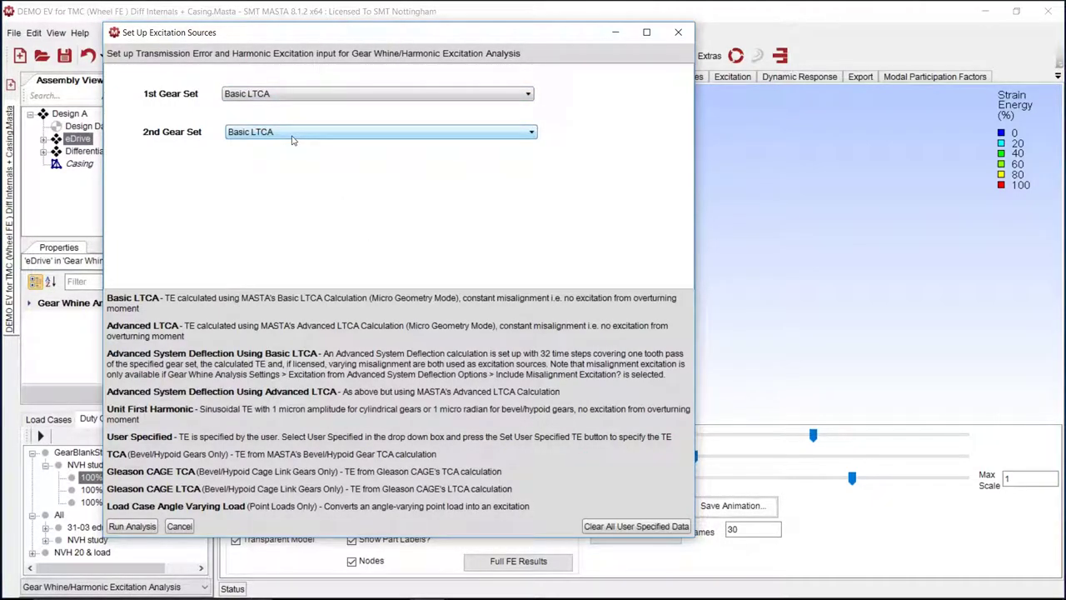
left_click(266, 95)
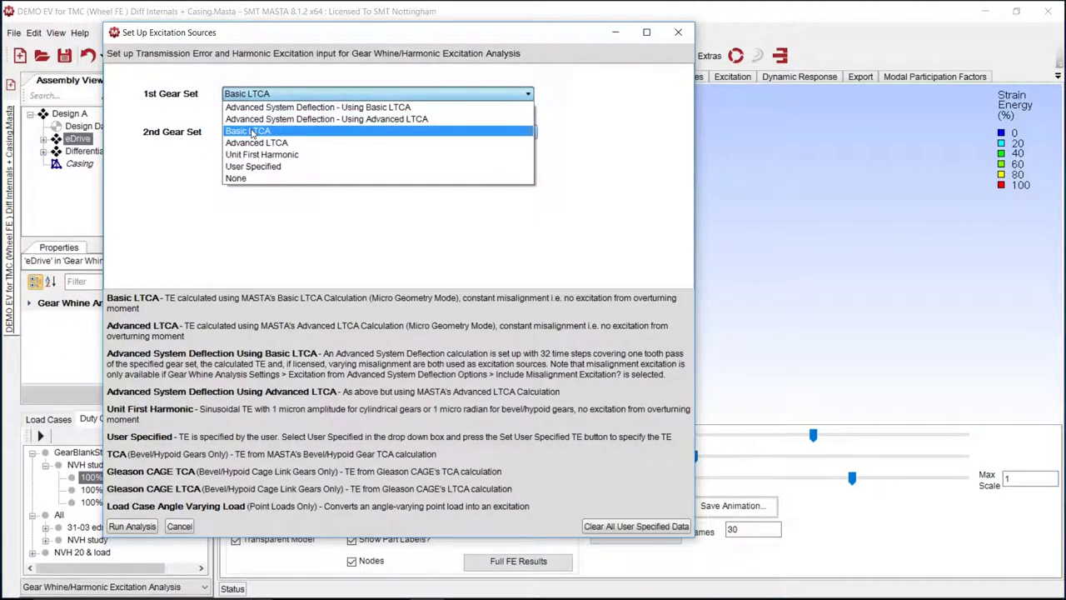
left_click(251, 133)
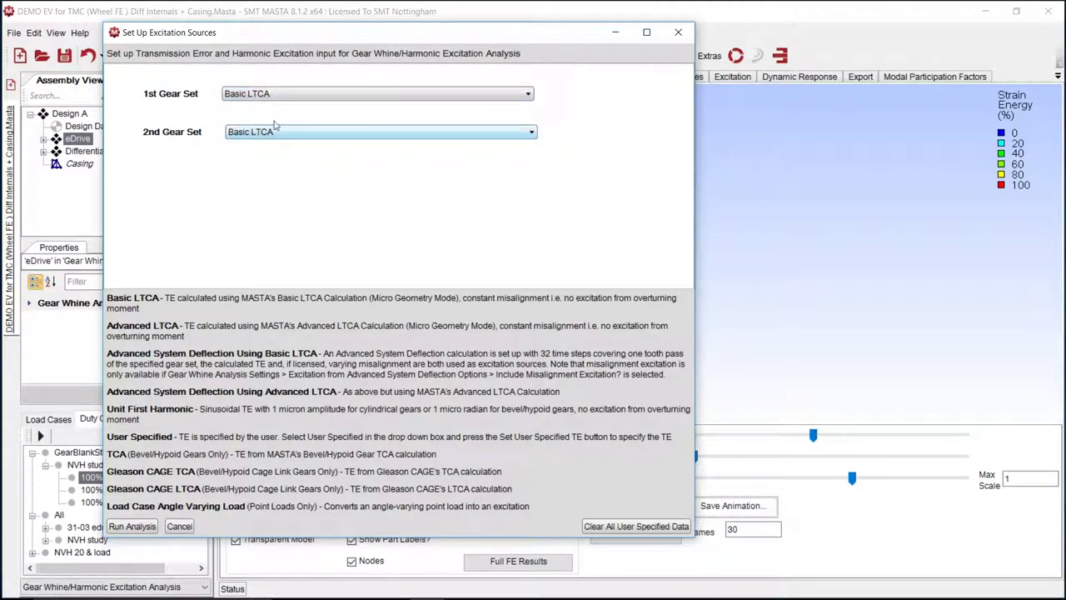
left_click(132, 526)
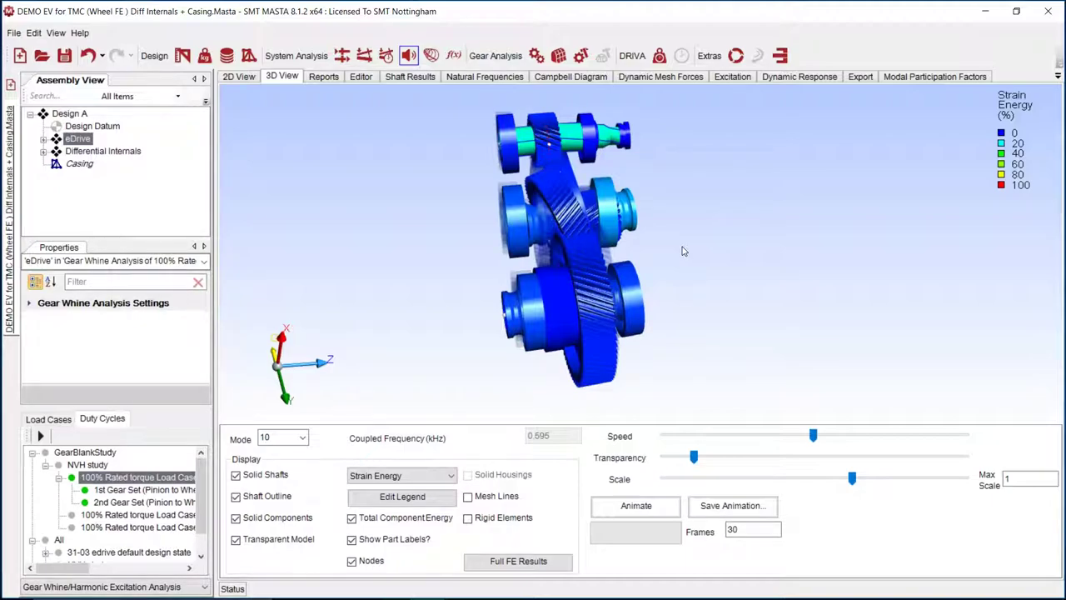
- Plot the dynamic mesh forces of the 1st gear set with a maximum frequency of 6 kHz
left_click(648, 79)
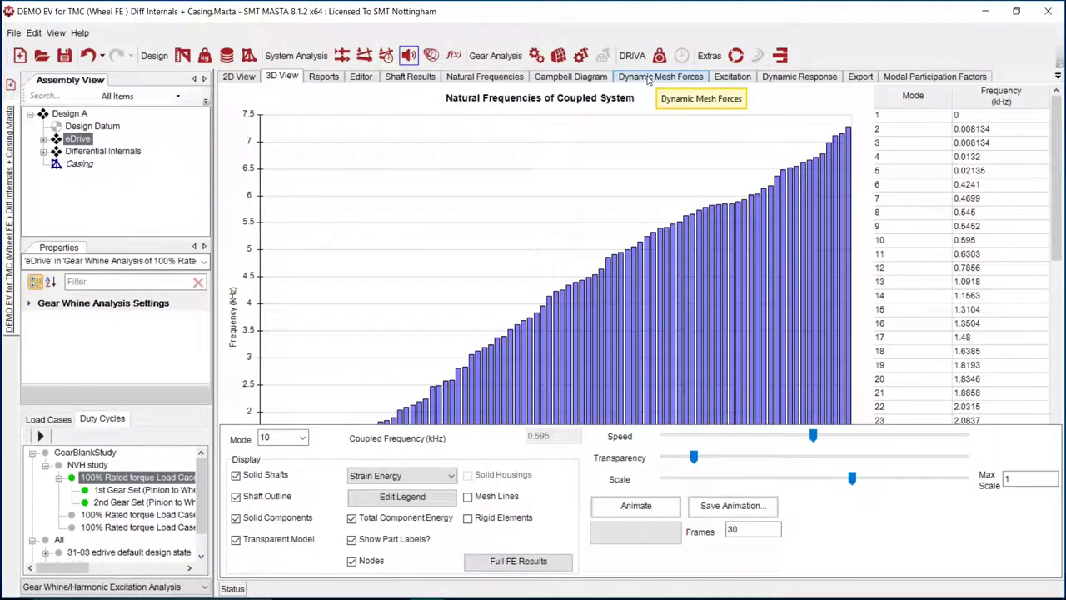
left_click(662, 76)
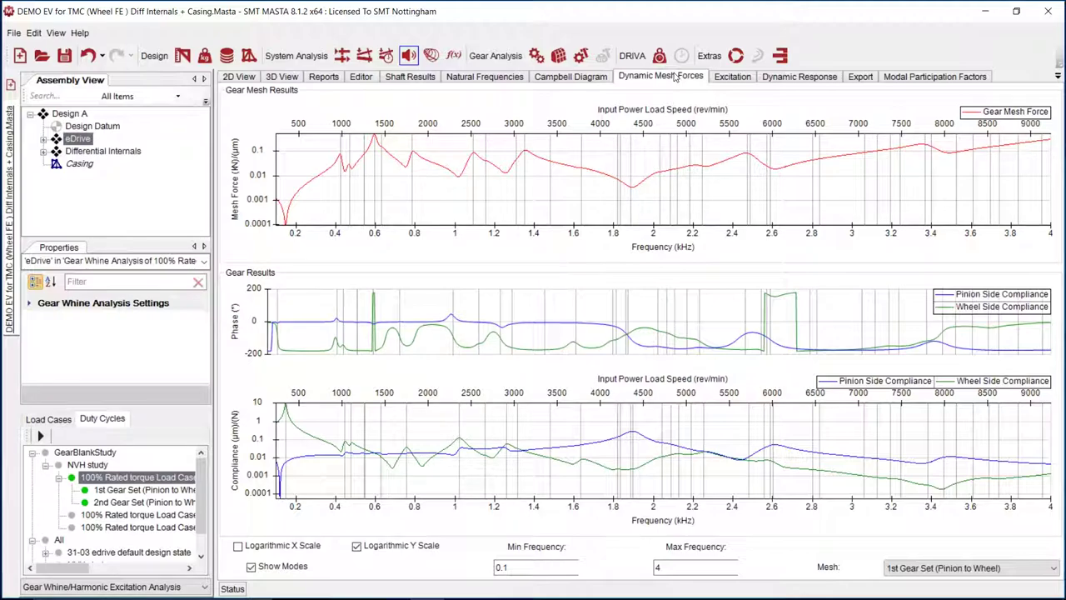
left_click(720, 566)
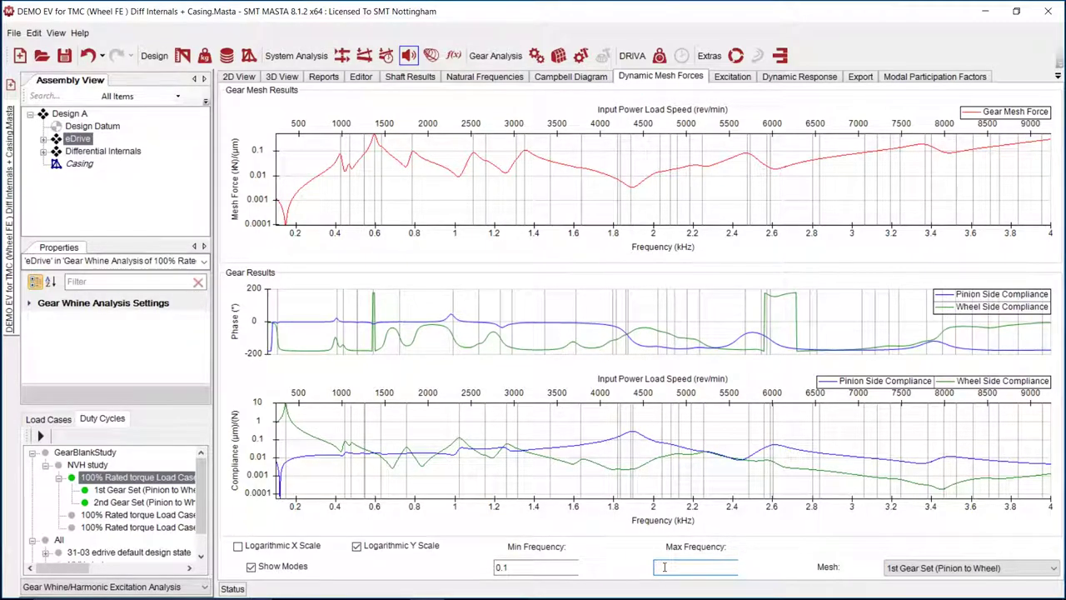
type("6")
key("Return")
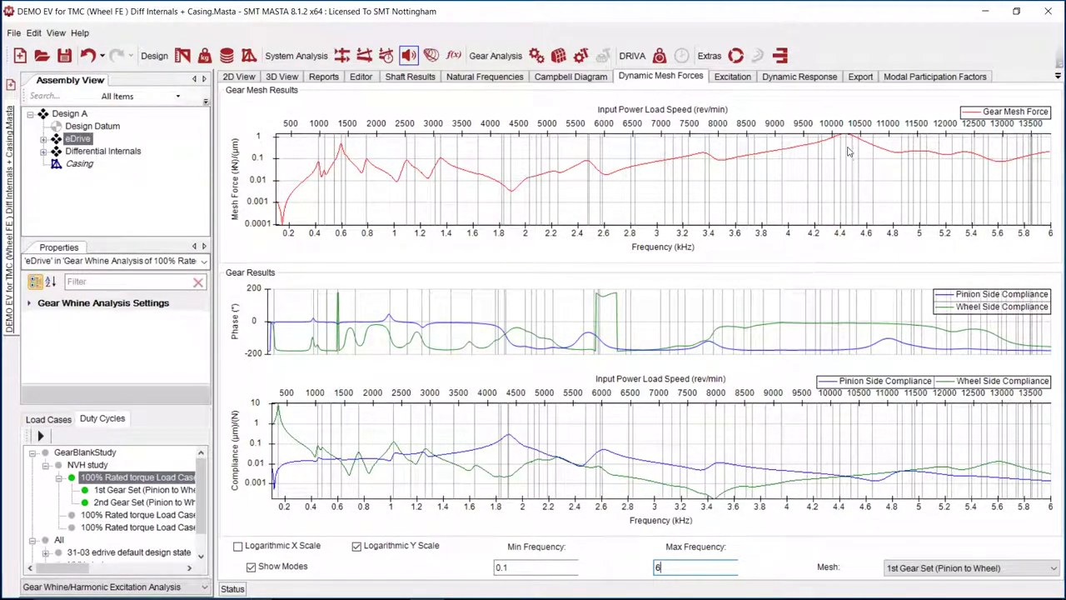
- Compare the mesh force and compliance curves on a linear and a logarithmic Y scale, and examine the compliance peaks
mouse_move(851, 145)
left_click(357, 547)
left_click(356, 546)
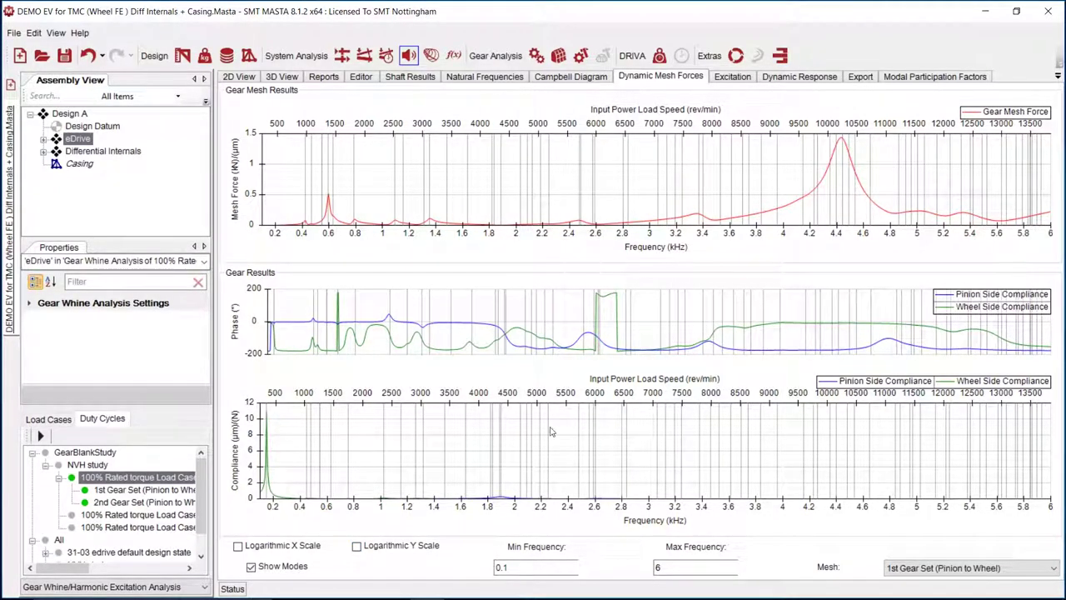
left_click(356, 546)
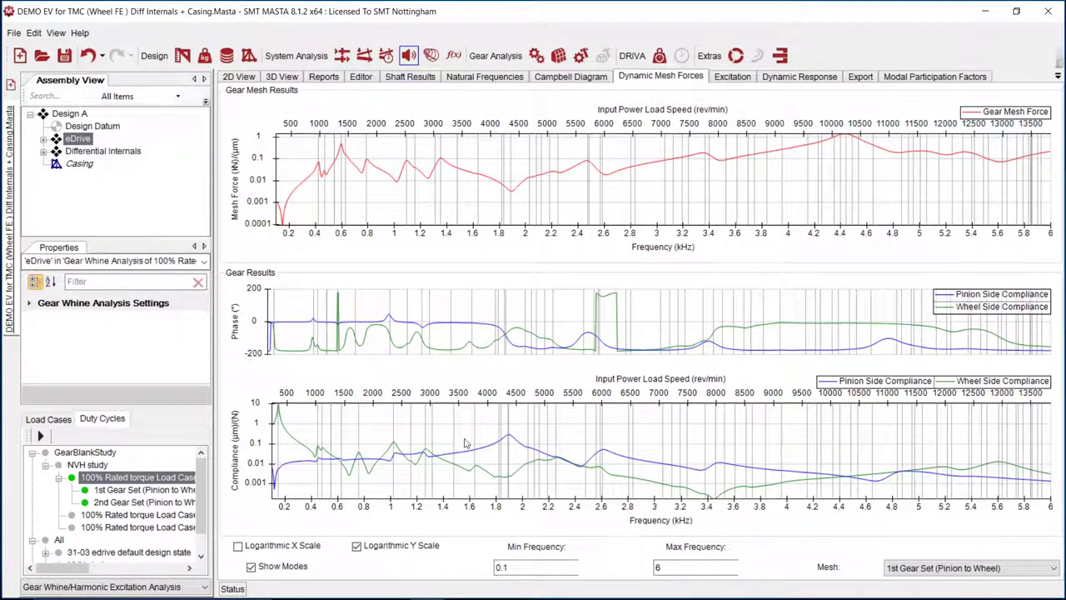
mouse_move(507, 437)
mouse_move(715, 467)
- Show uncoupled mode 22 of the 1st gear set's whine analysis as a 3D mode shape
left_click(138, 490)
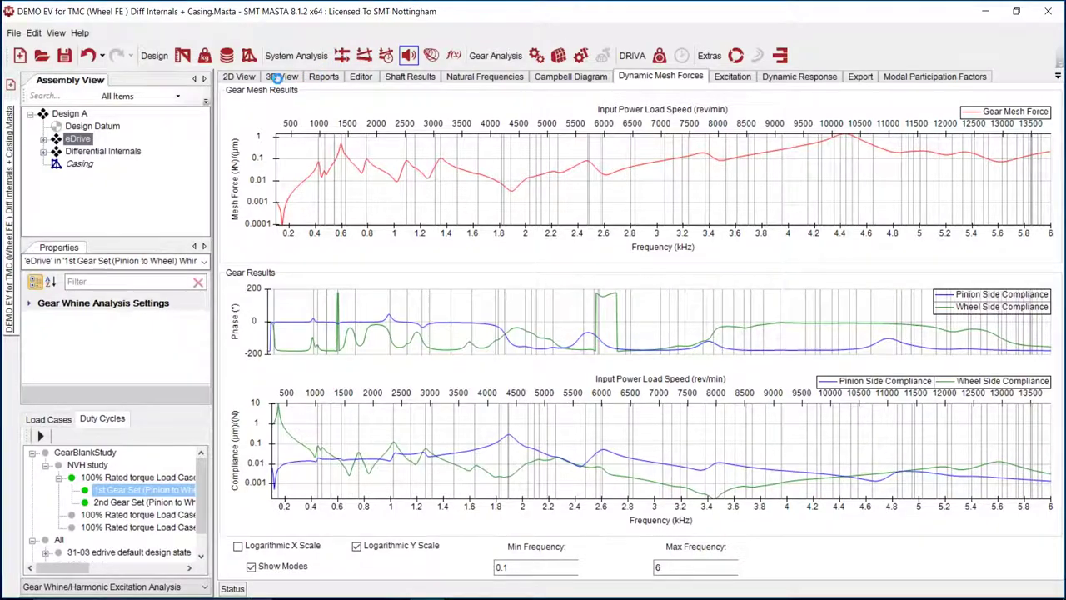
left_click(282, 78)
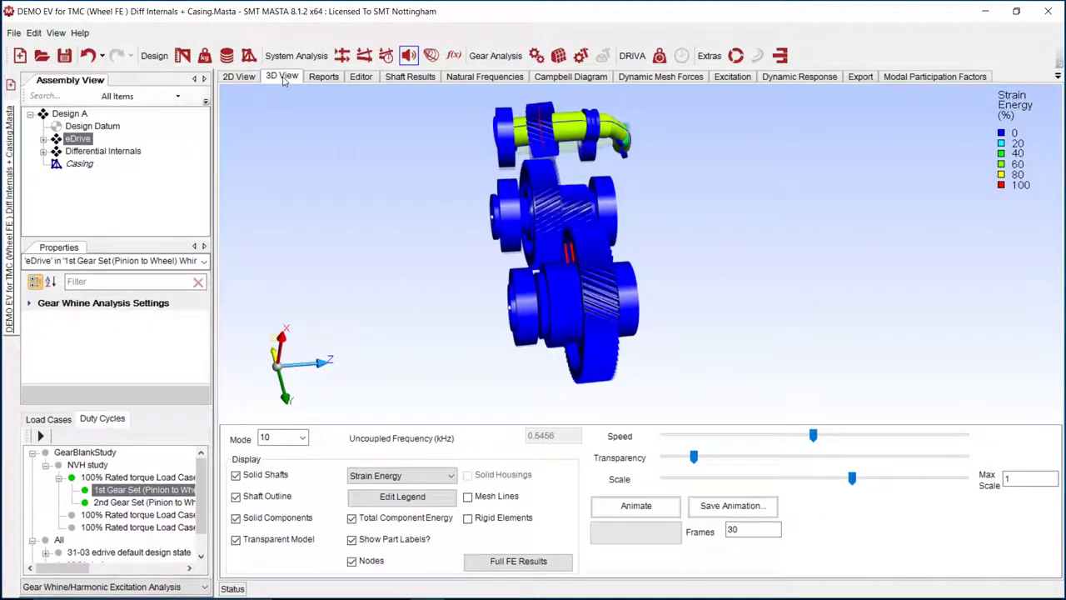
left_click(271, 436)
double_click(271, 436)
key("Down")
key("Down")
key("Down")
key("Up")
type("22")
key("Return")
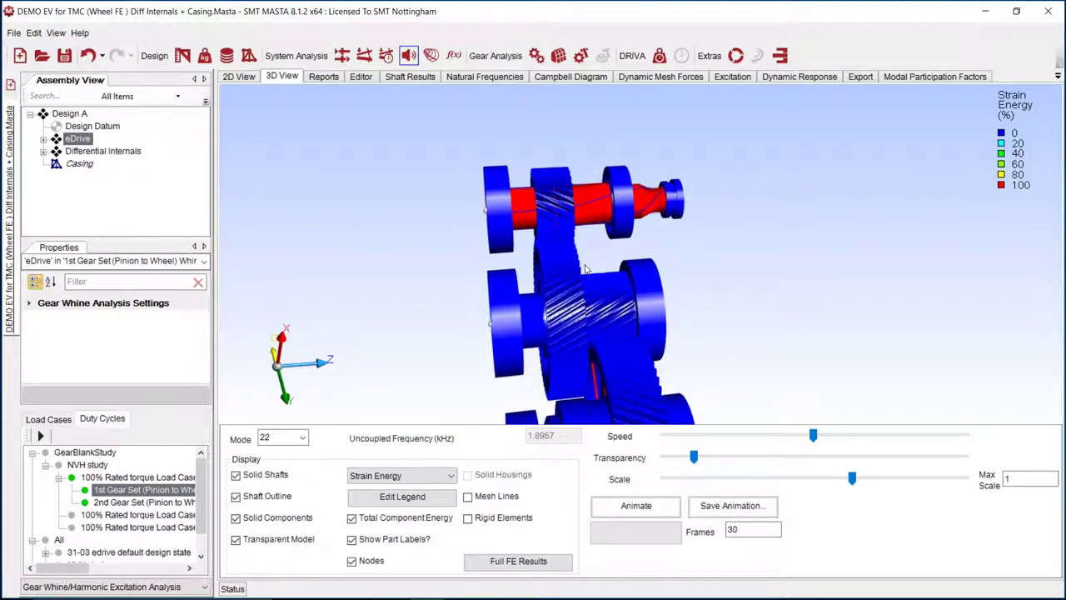
- Animate mode 22 briefly, and examine the pinion side compliance peaks in the dynamic mesh force plots
left_click(635, 506)
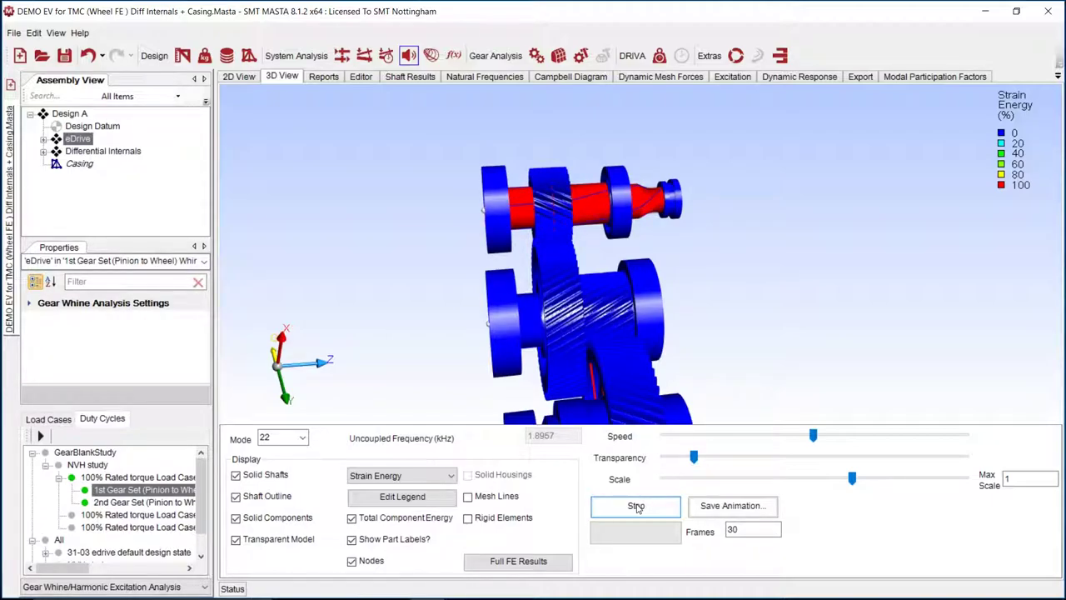
left_click(636, 507)
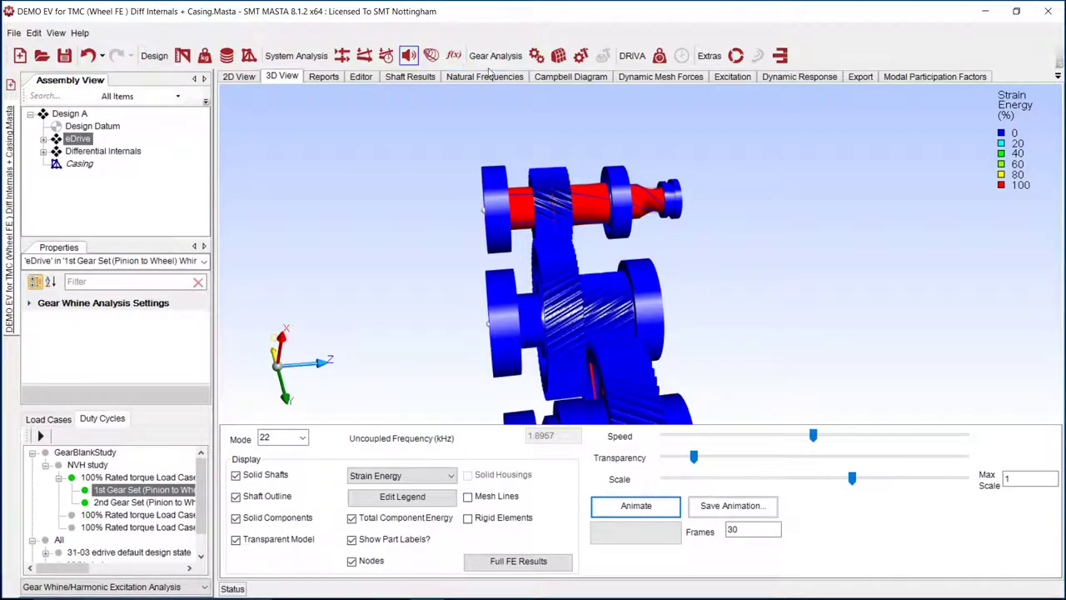
left_click(691, 81)
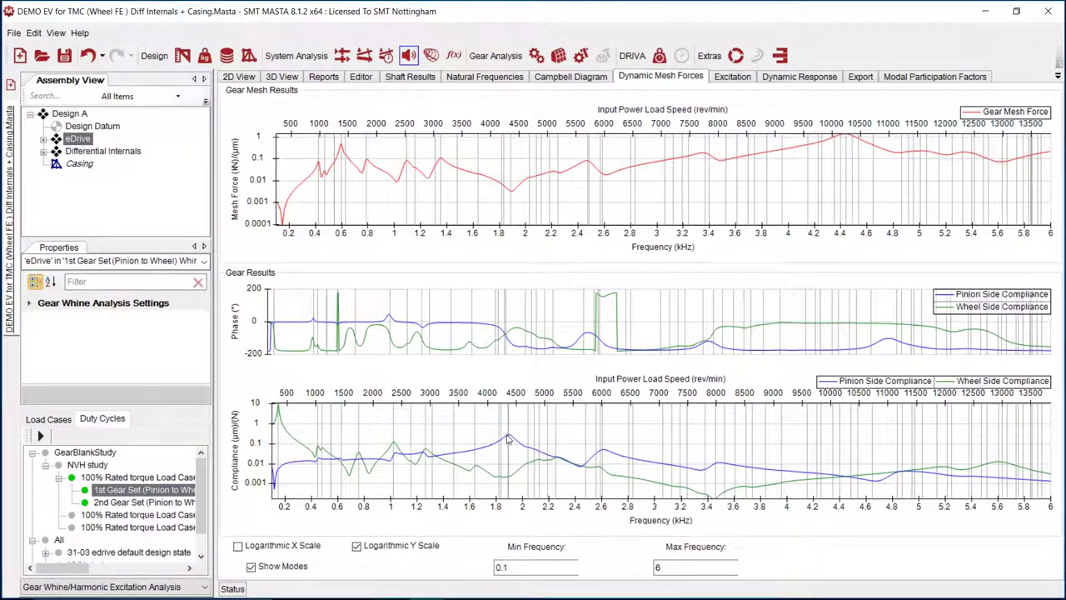
mouse_move(510, 439)
mouse_move(603, 455)
- Show uncoupled mode 31 in 3D and reduce its deflection scale until the deformed shafts and gears are readable
left_click(281, 76)
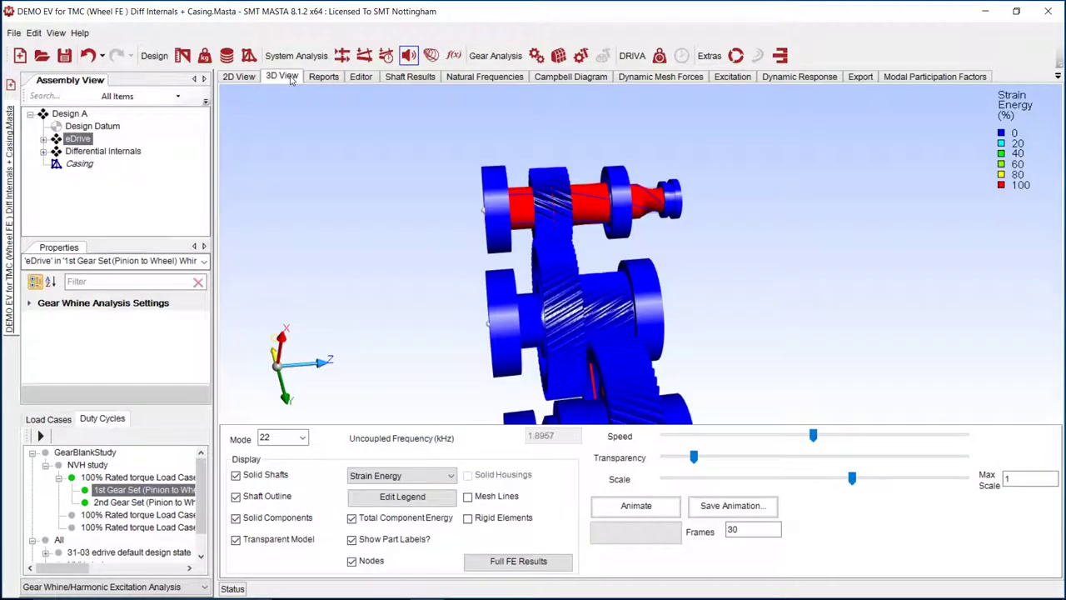
double_click(275, 436)
type("31")
key("Return")
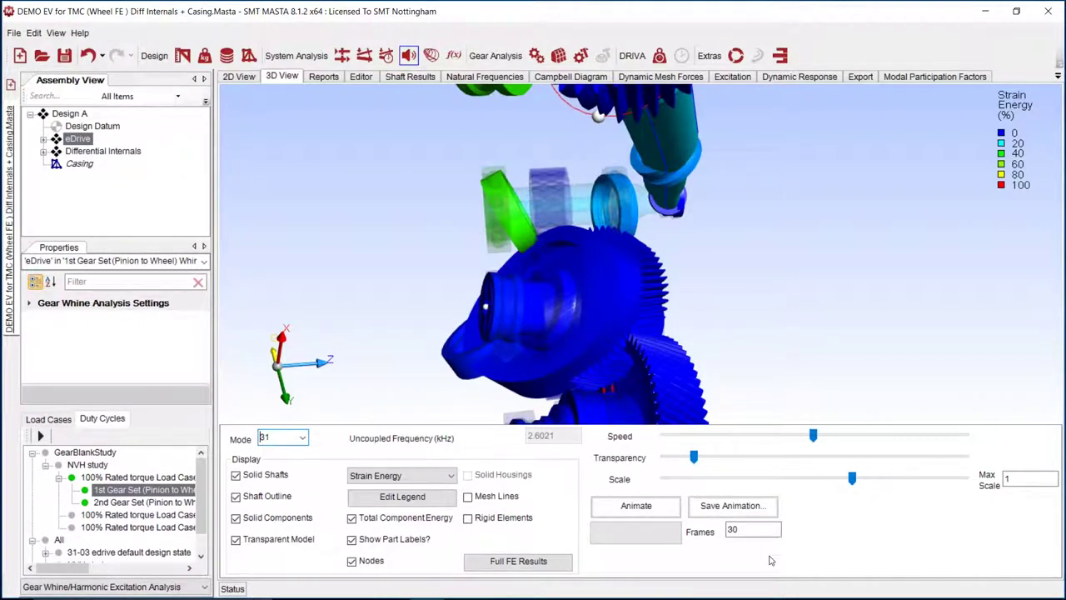
left_click_drag(851, 478, 793, 480)
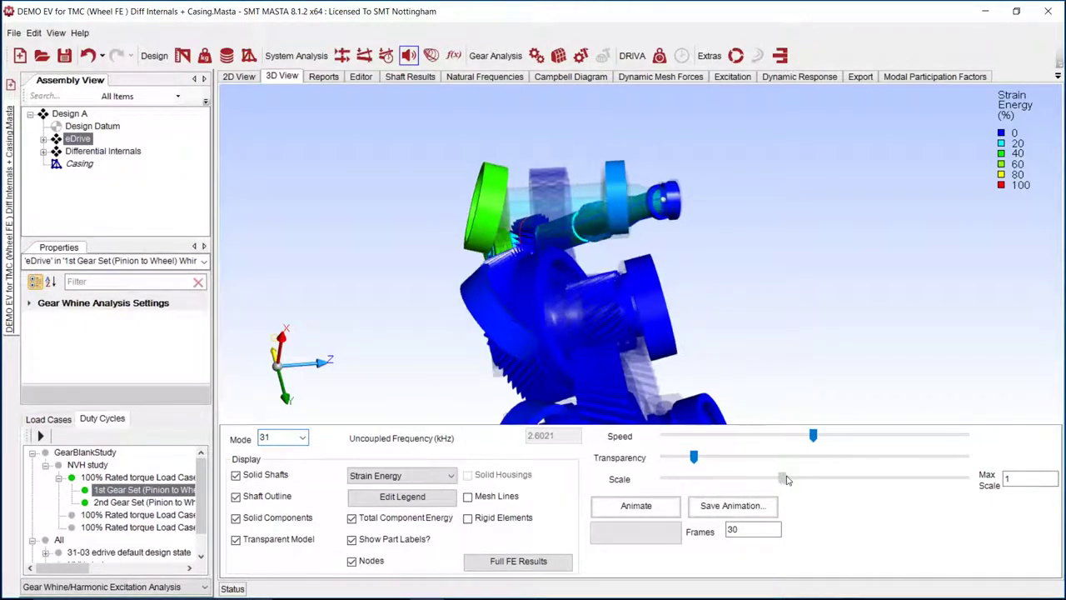
left_click_drag(573, 325, 572, 275)
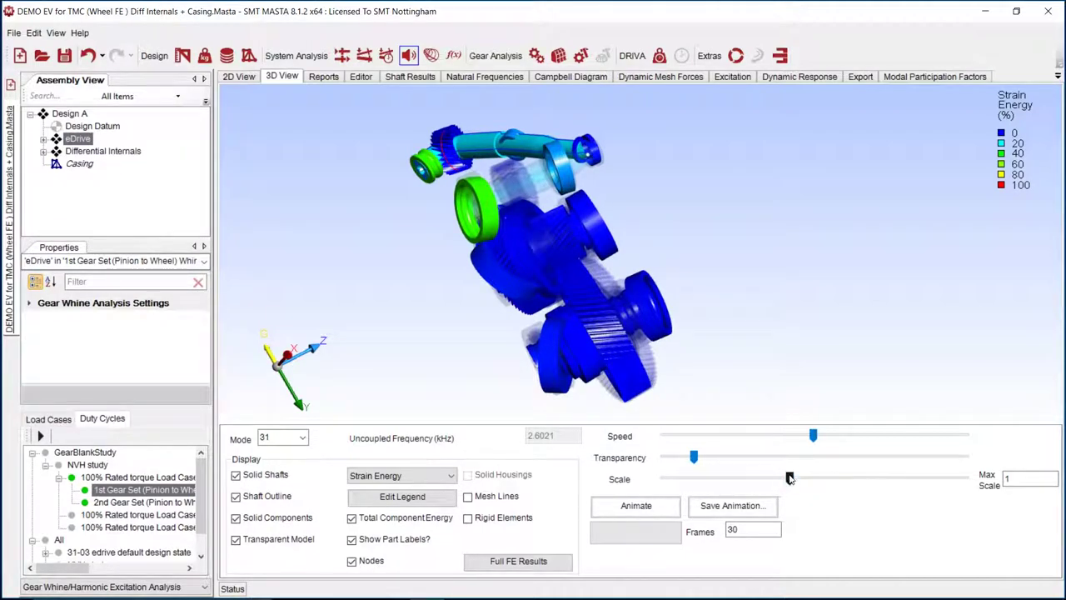
left_click_drag(790, 479, 706, 477)
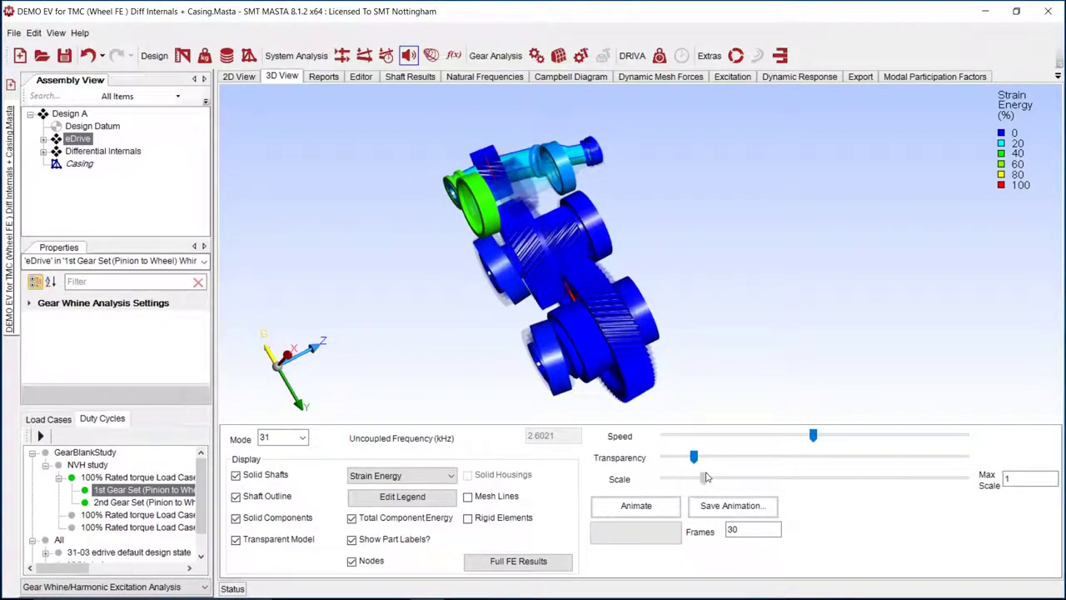
- Hide the transparent undeformed model, animate mode 31 briefly, and return to the dynamic mesh force plots
left_click(236, 539)
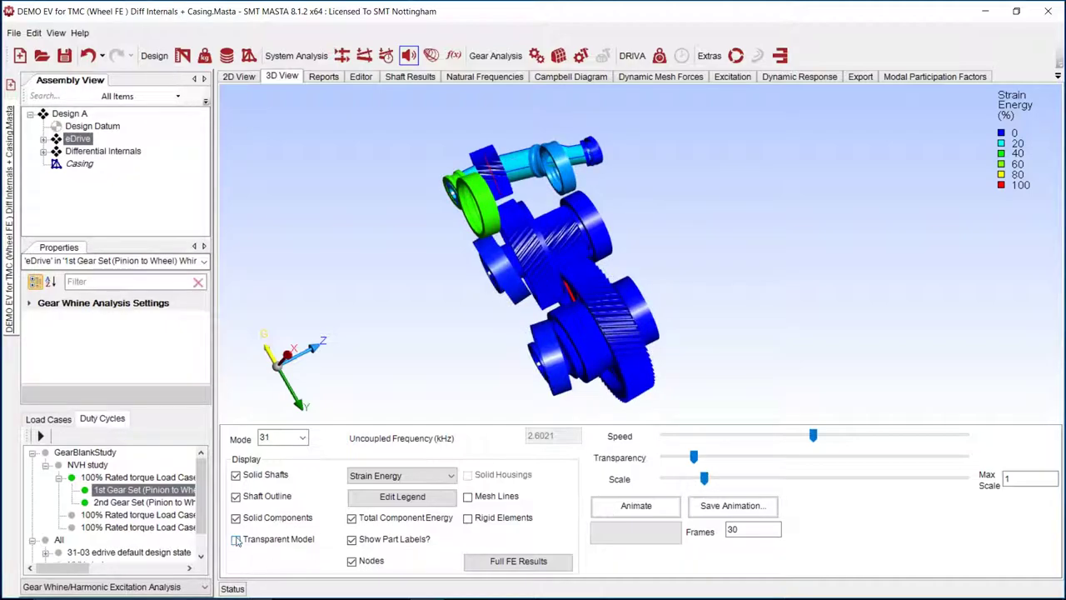
left_click(636, 506)
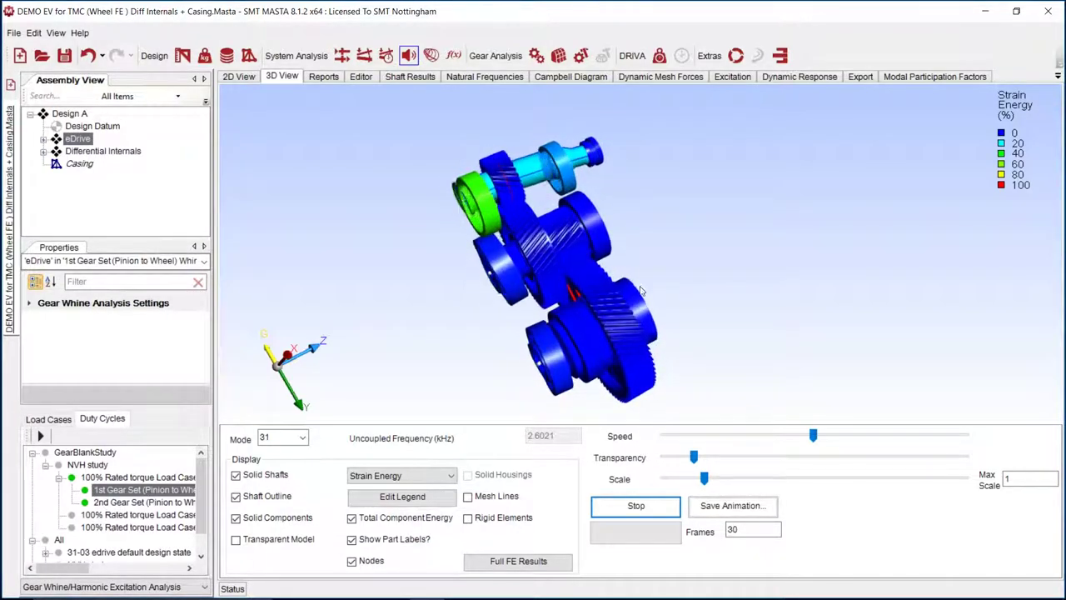
left_click(656, 509)
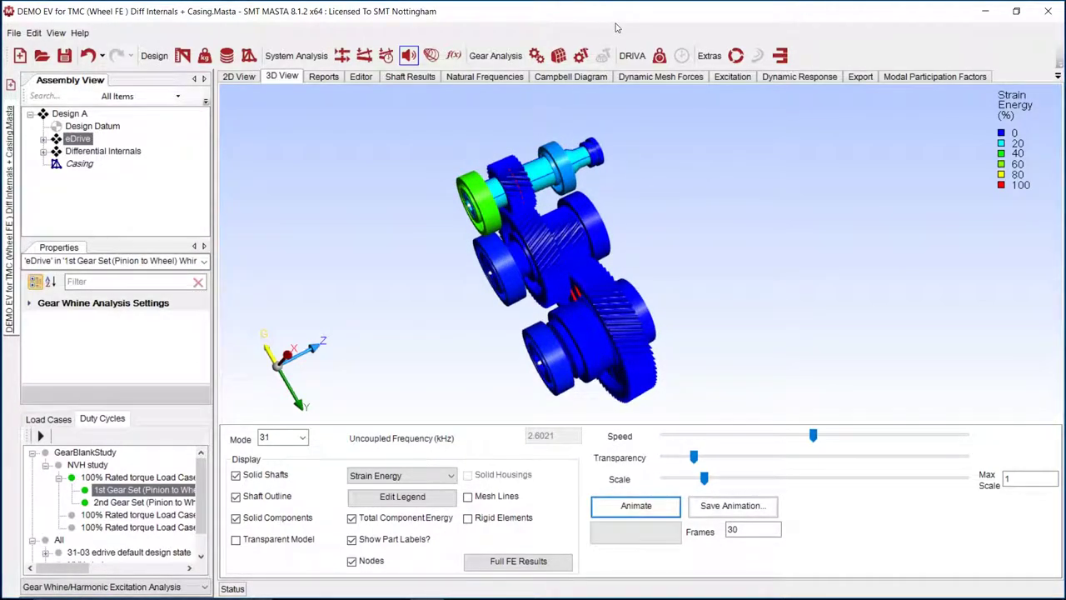
left_click(663, 79)
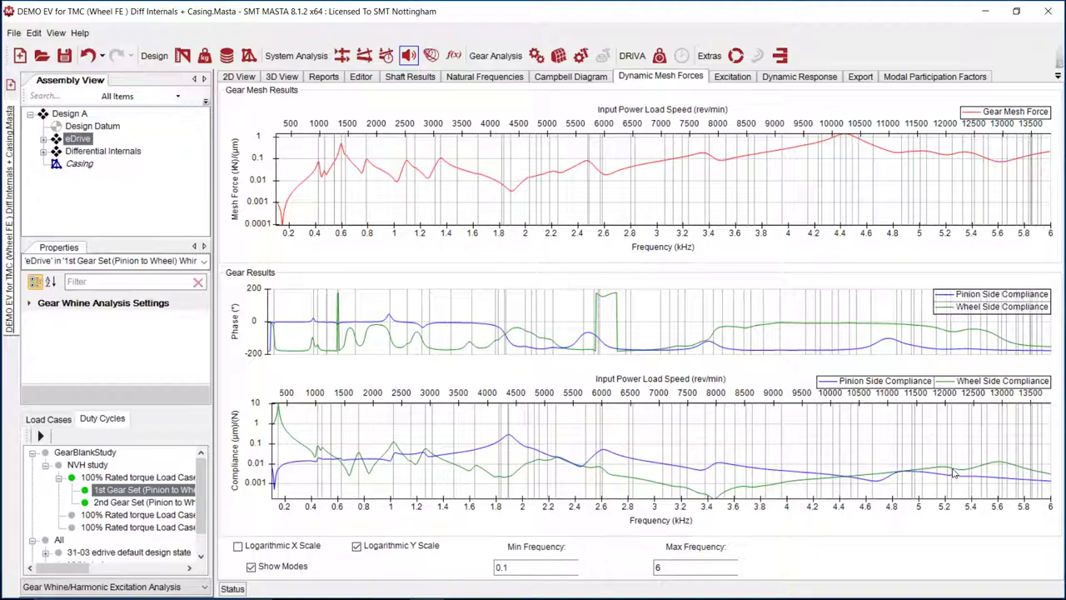
- Show uncoupled mode 66 in 3D with a smaller deflection scale and view the intermediate shaft's gear blank from the side
left_click(284, 78)
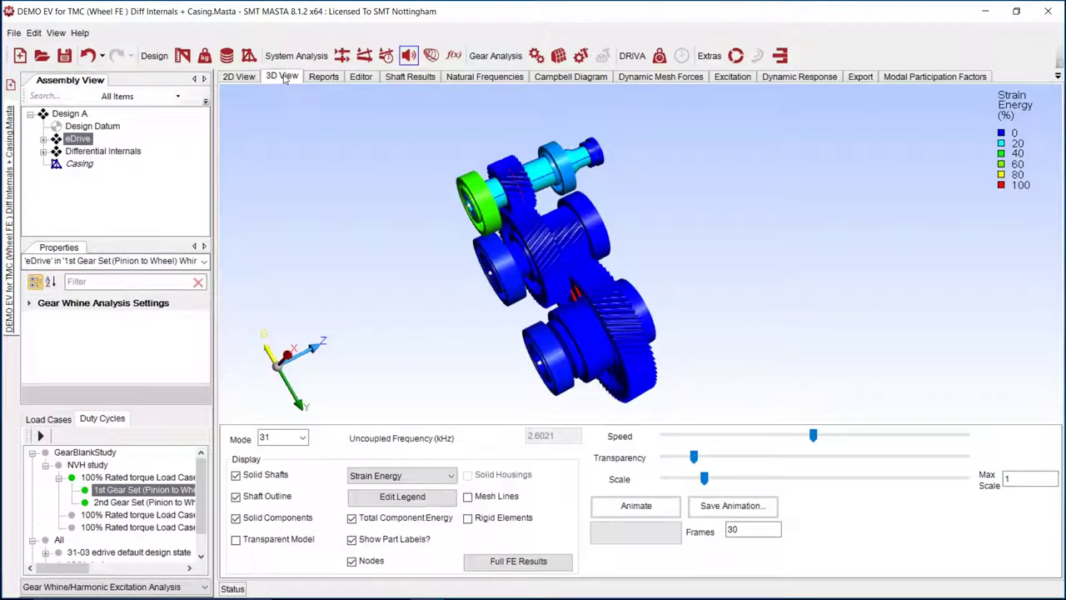
double_click(272, 436)
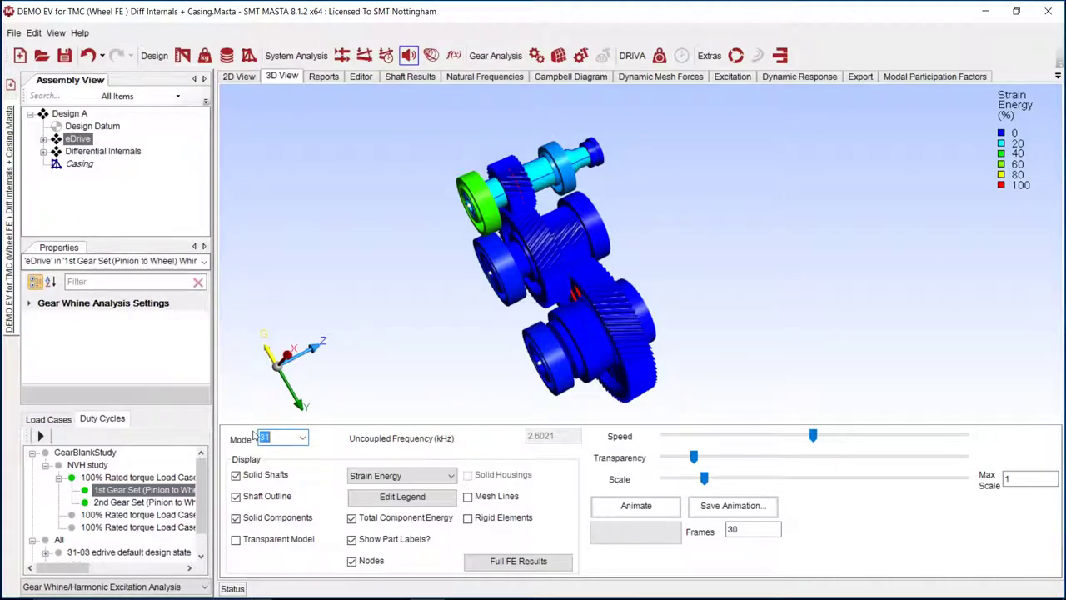
type("66")
key("Return")
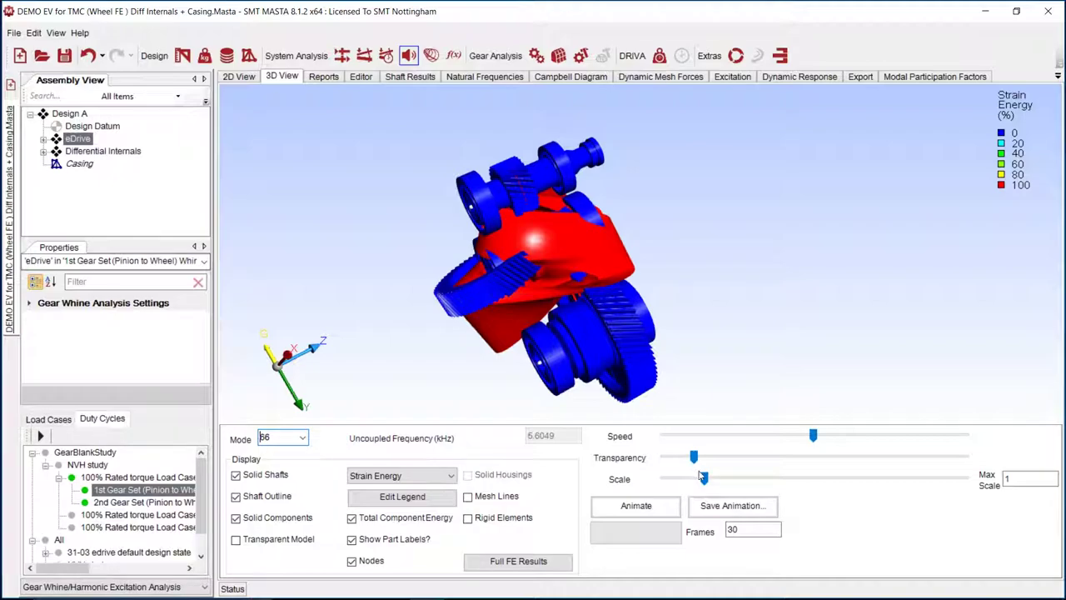
left_click_drag(704, 478, 684, 478)
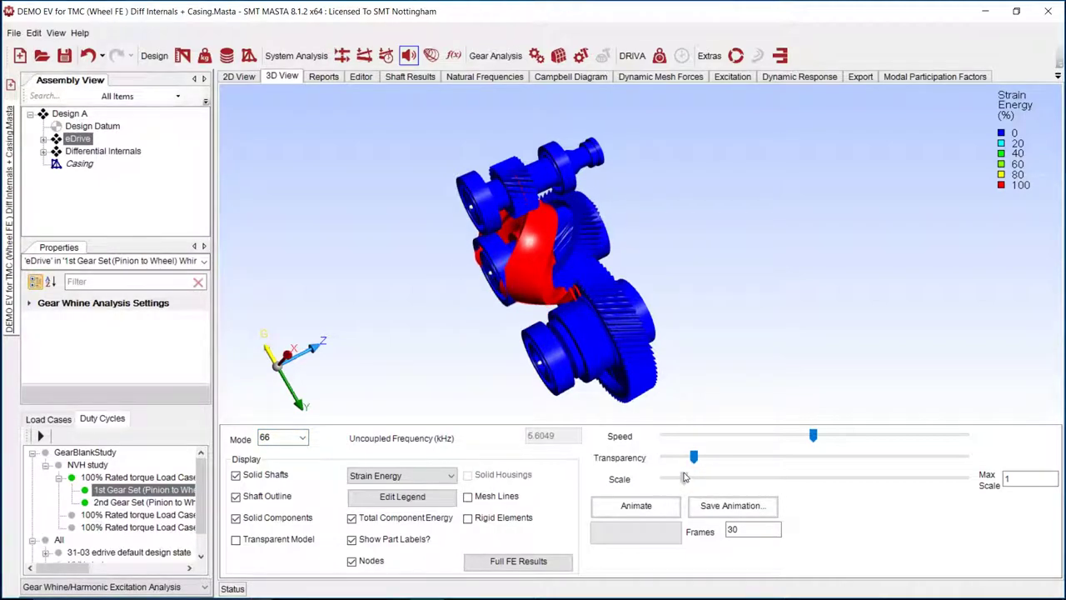
left_click_drag(549, 342, 572, 336)
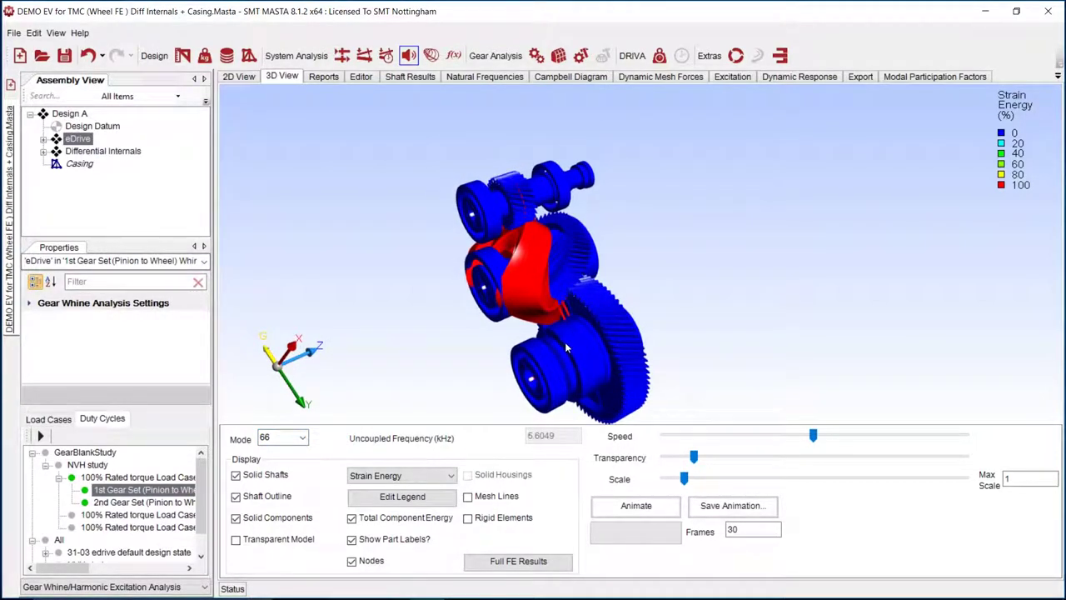
middle_click_drag(562, 345, 619, 334)
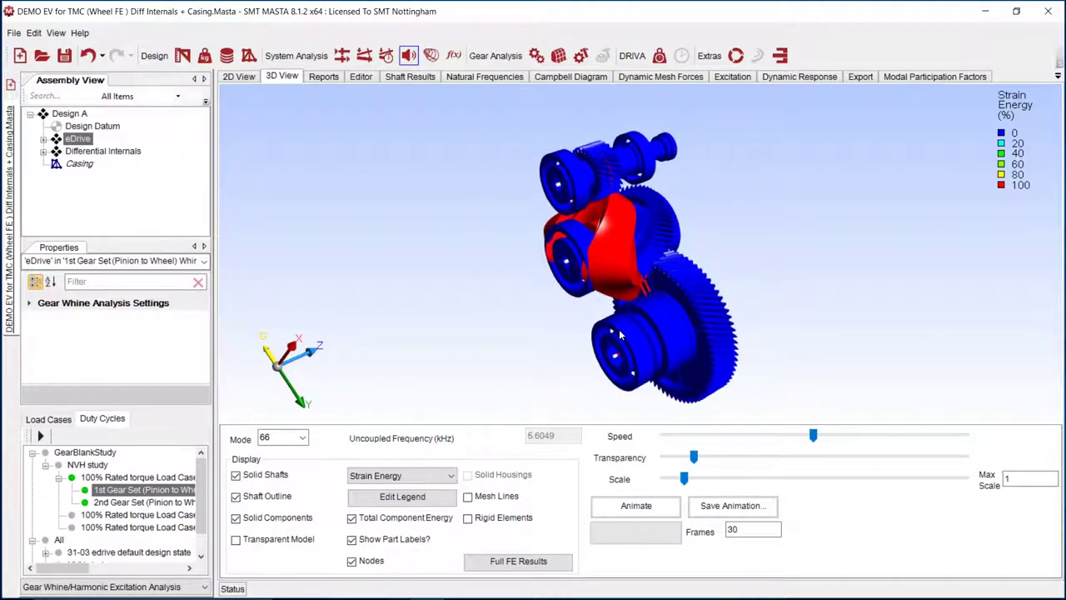
- Animate uncoupled mode 66 up close, hide the solid components, and animate the mode again with the gear blank exposed
scroll(620, 334, "up", 5)
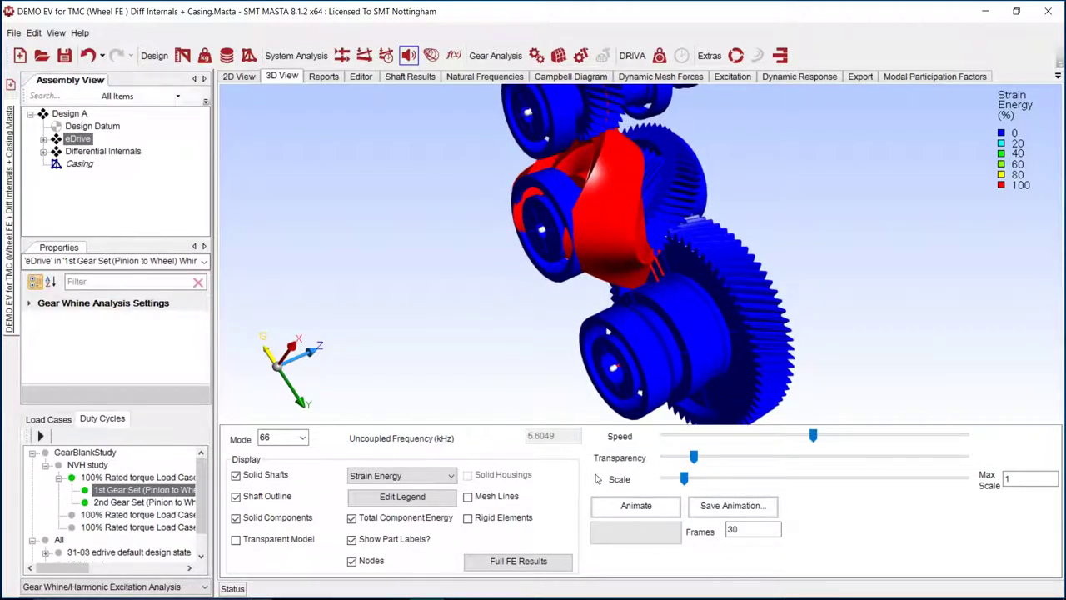
left_click(635, 505)
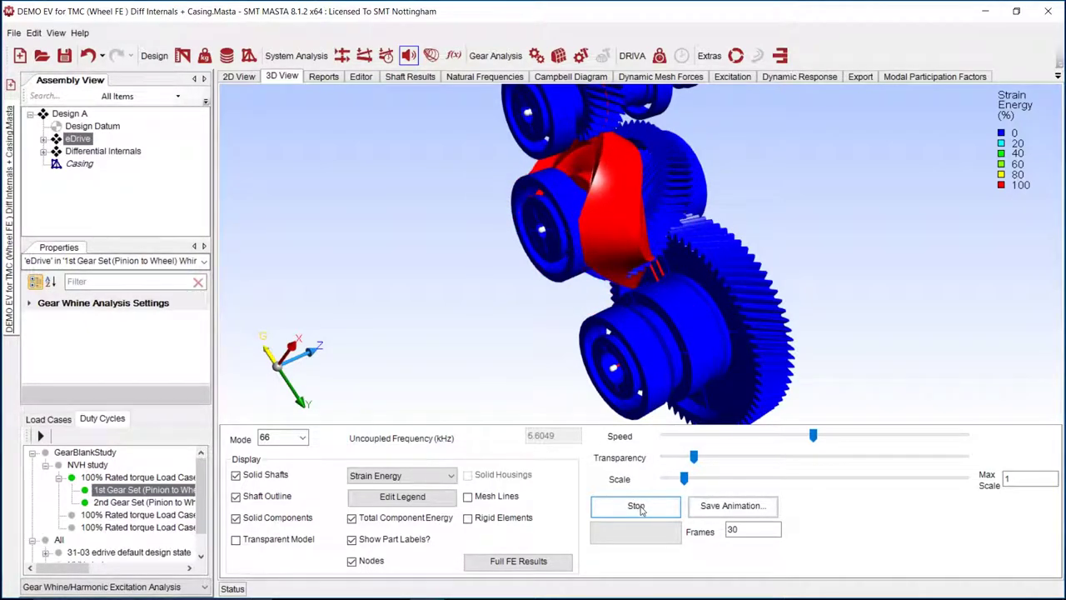
left_click(637, 506)
left_click(241, 519)
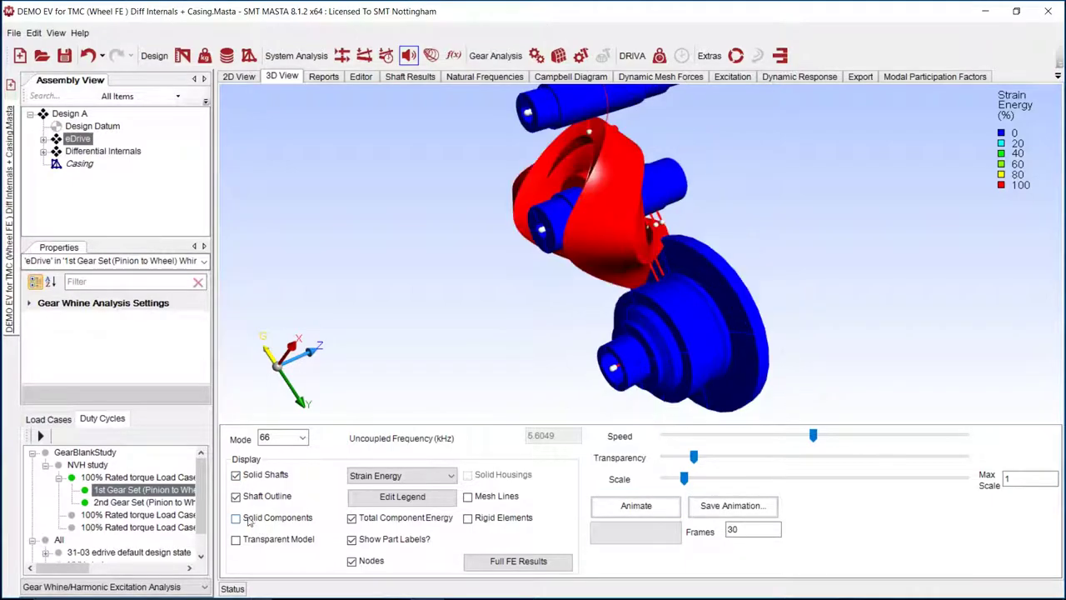
left_click(648, 507)
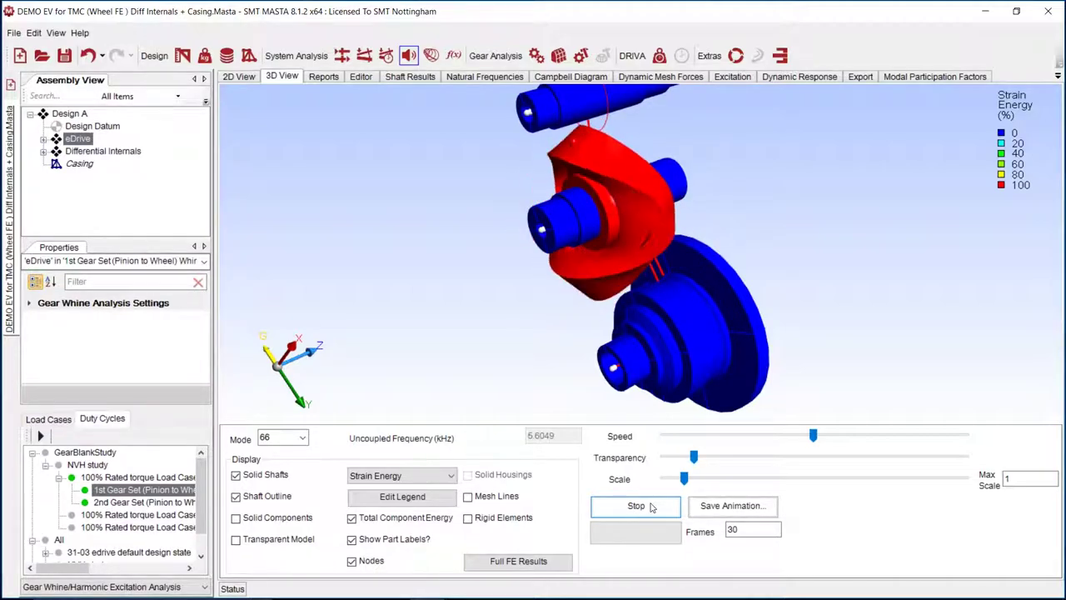
left_click(652, 506)
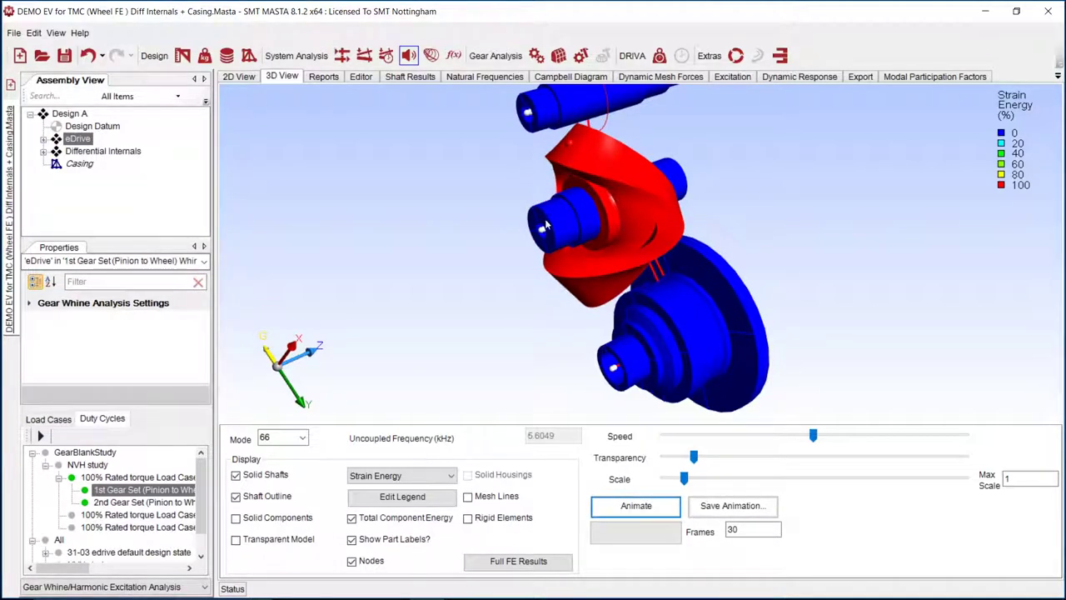
- Run the gear whine analysis on the NVH study's third 100% Rated torque load case, with Basic LTCA excitation for both gear sets
left_click(676, 79)
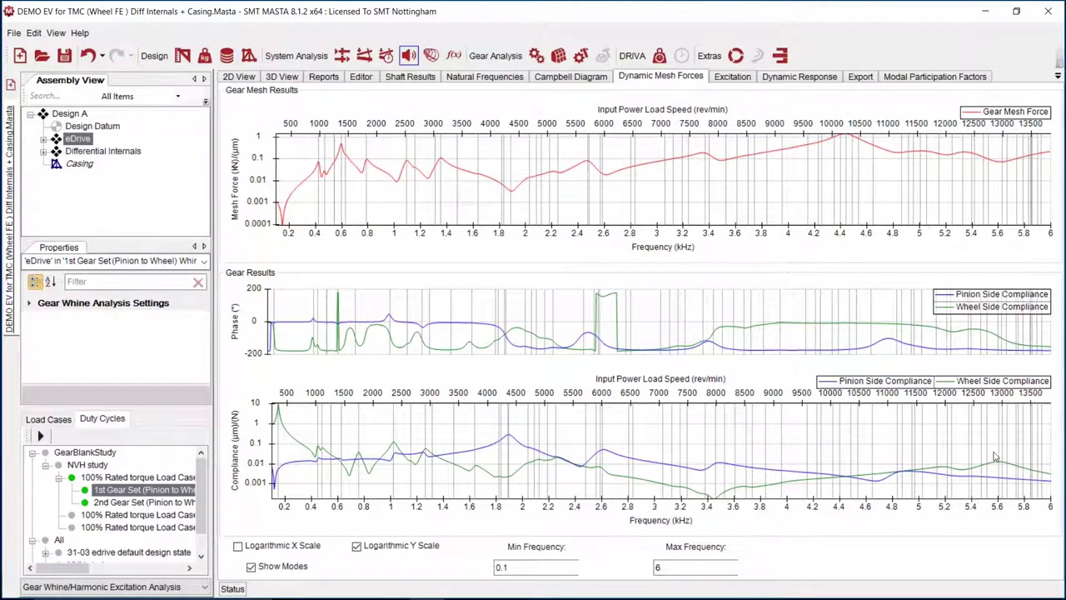
left_click(125, 527)
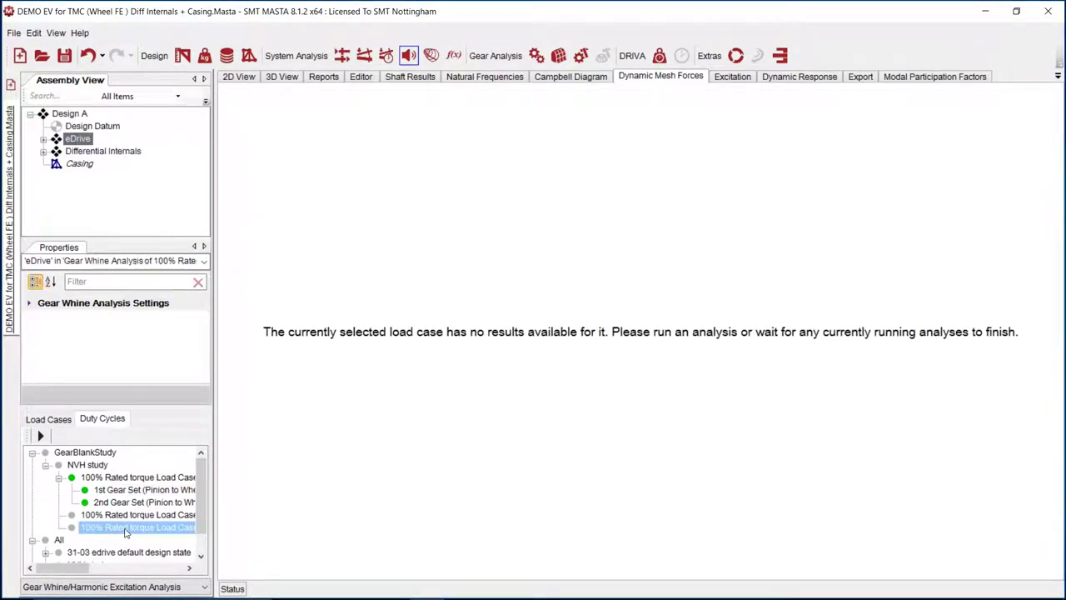
right_click(126, 529)
left_click(145, 541)
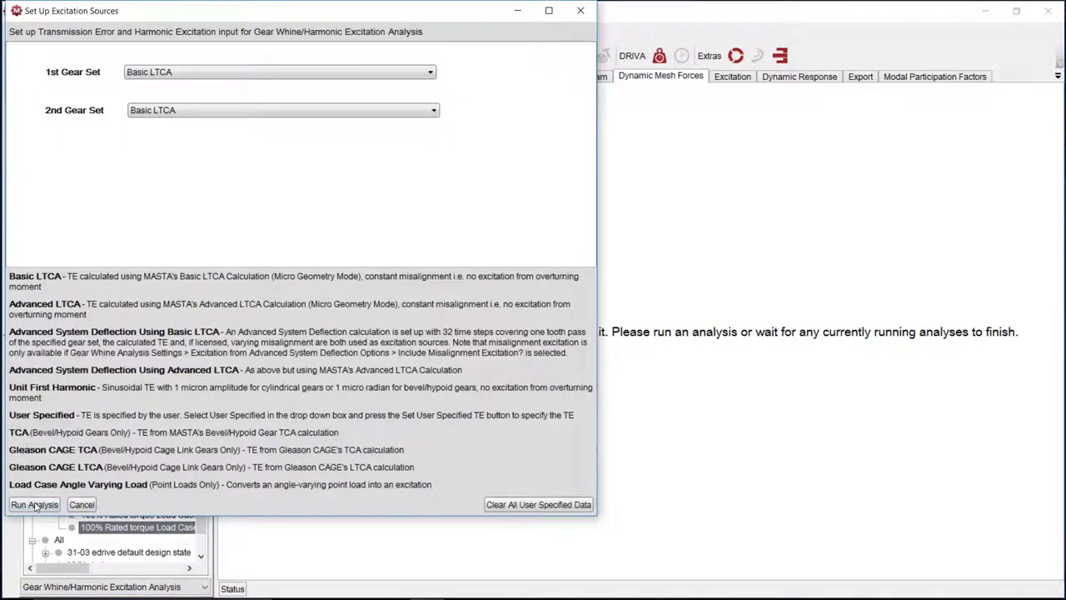
left_click(37, 499)
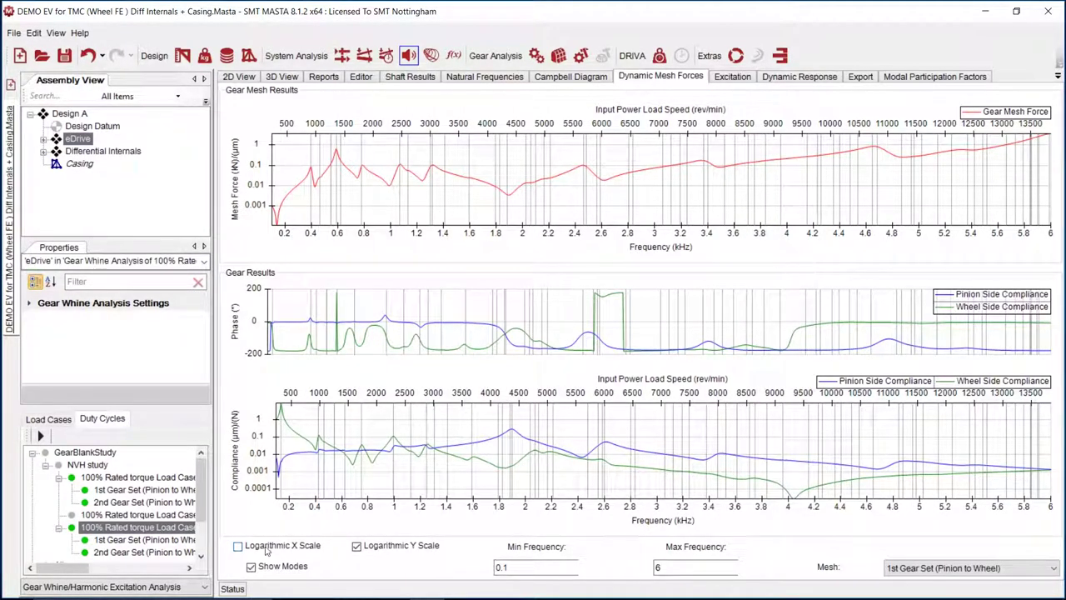
- Compare the first gear set's dynamic mesh force and compliance plots between the first and third 100% Rated torque load cases
left_click(156, 477)
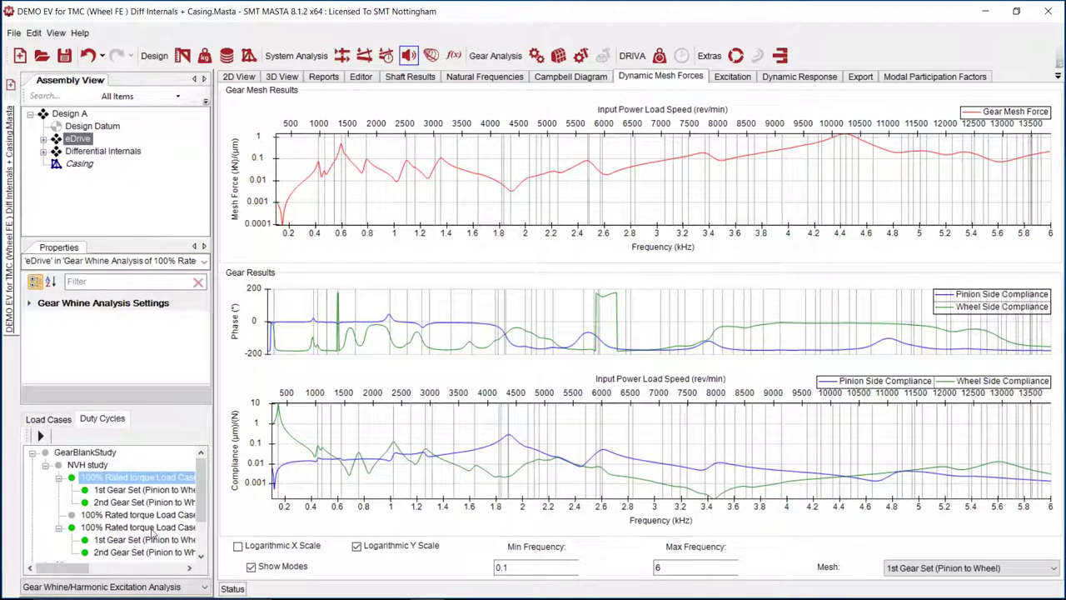
left_click(146, 528)
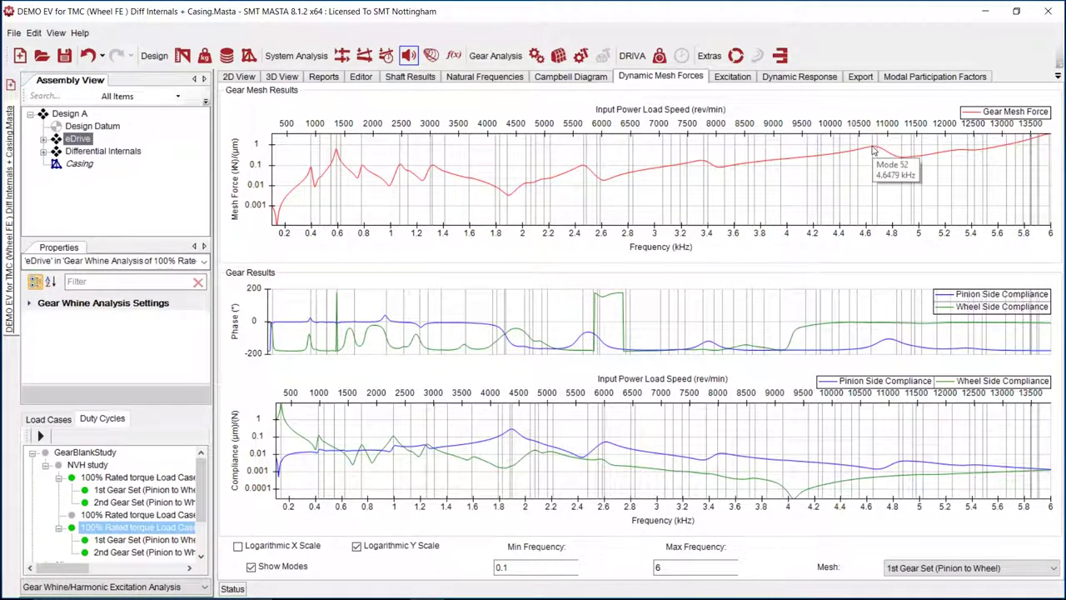
left_click(150, 477)
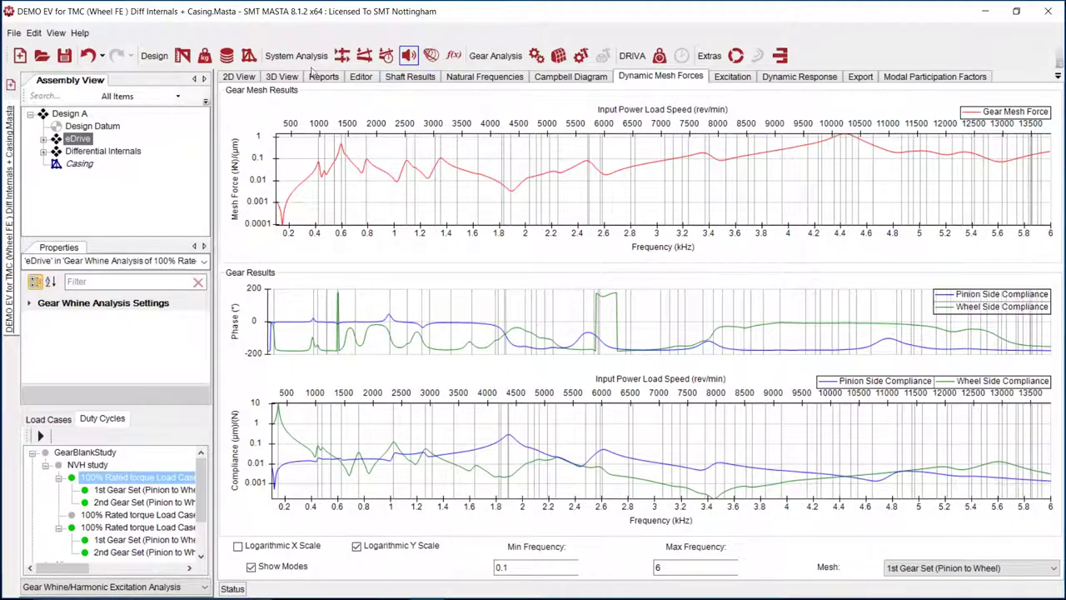
- Show the Right Input Bearing's dynamic response for the first load case as a 3D waterfall chart, turned for a clearer view
left_click(240, 77)
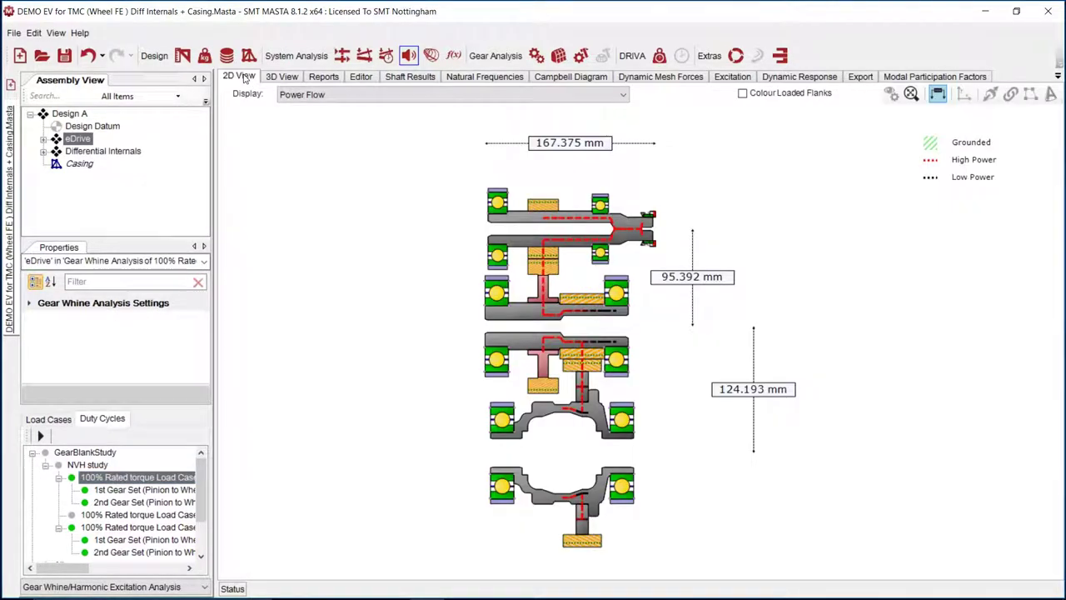
left_click(501, 260)
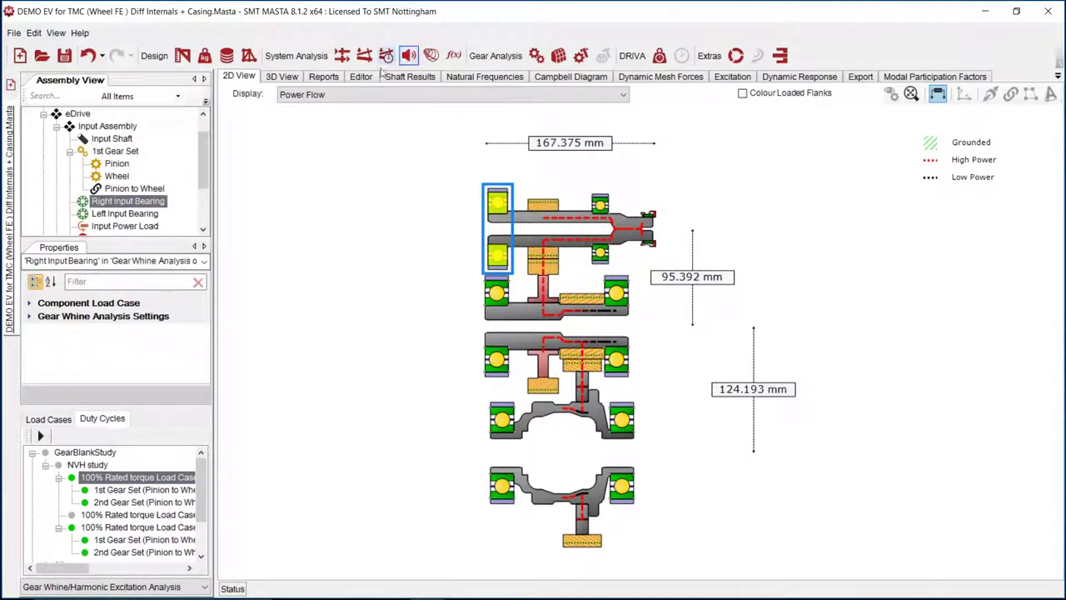
left_click(820, 77)
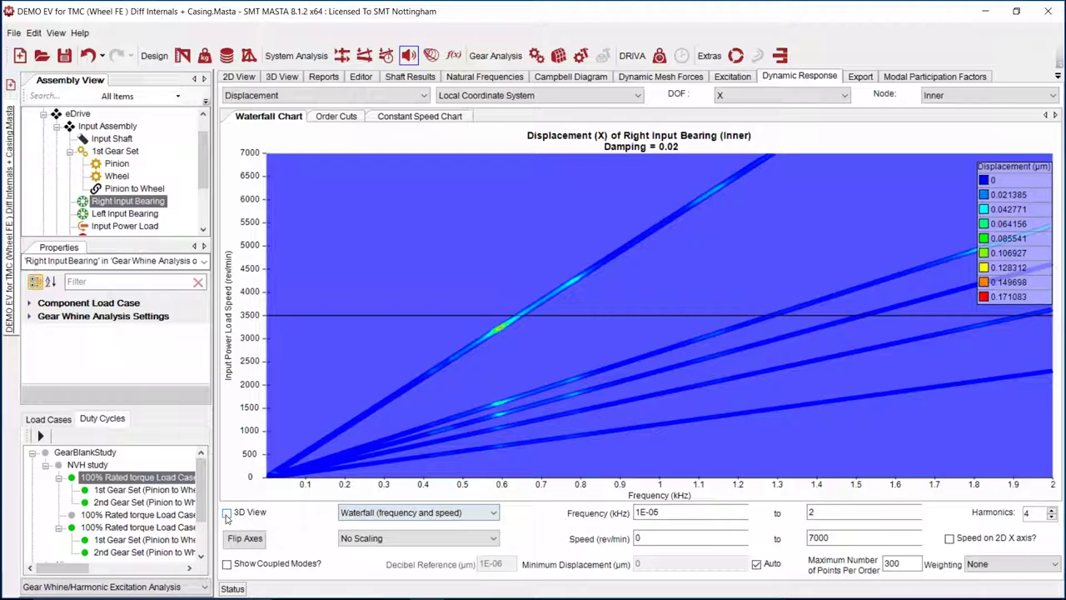
left_click(227, 514)
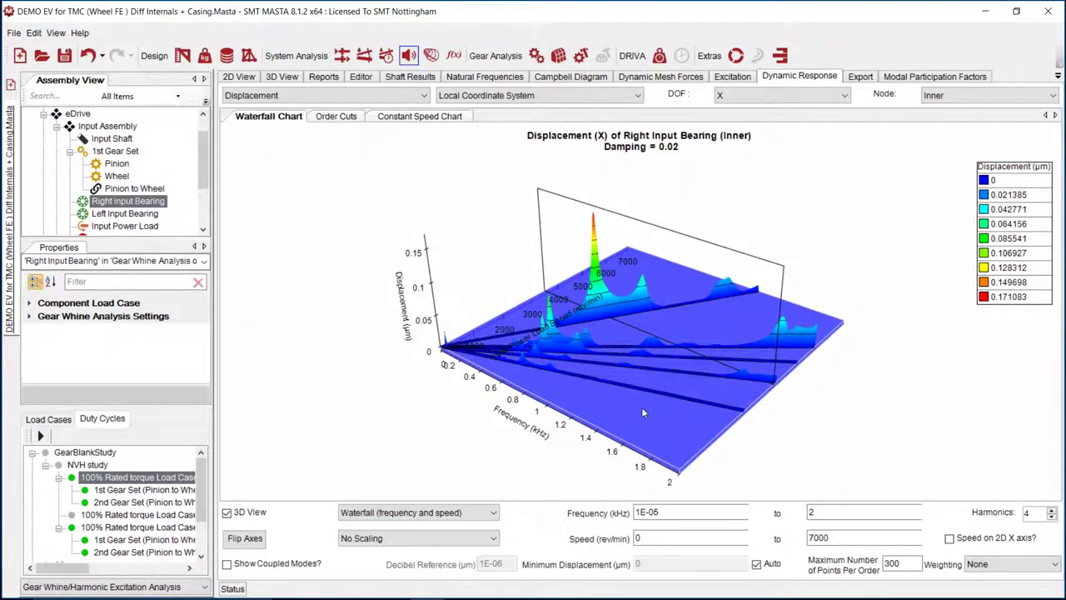
left_click_drag(642, 411, 599, 374)
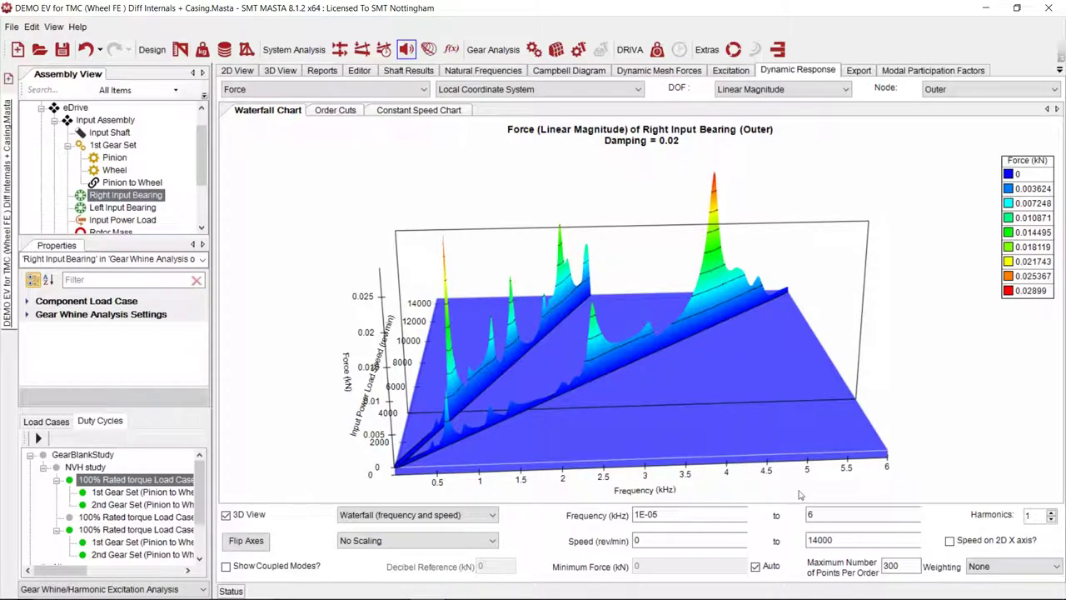
- Raise the number of harmonics in the bearing's force waterfall chart to 4, and return it to 1
left_click(1052, 511)
left_click(1052, 512)
left_click(1051, 511)
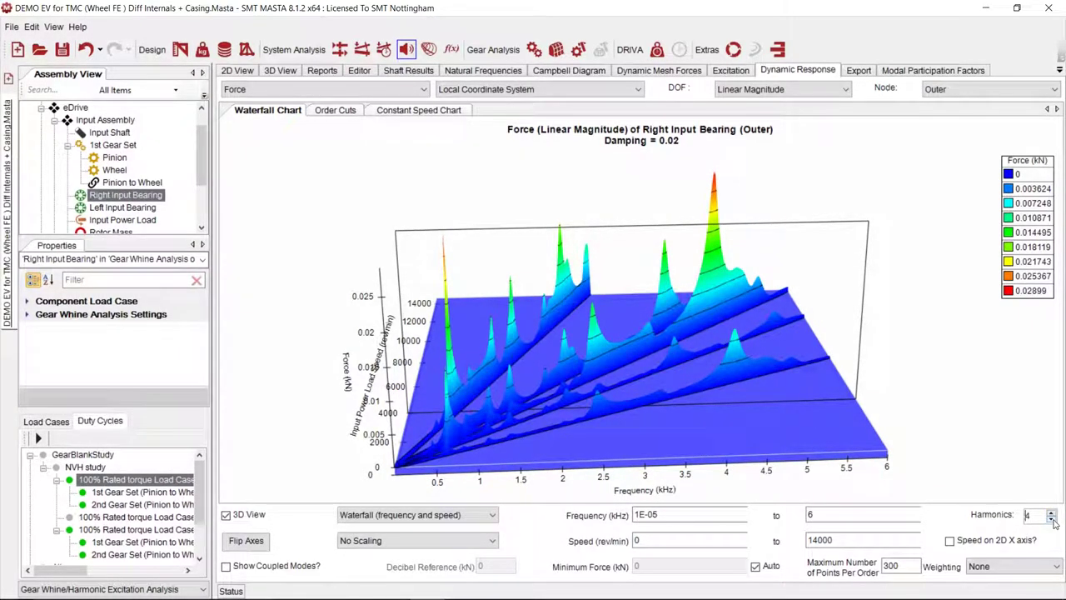
left_click(1052, 519)
left_click(1052, 519)
left_click(1052, 518)
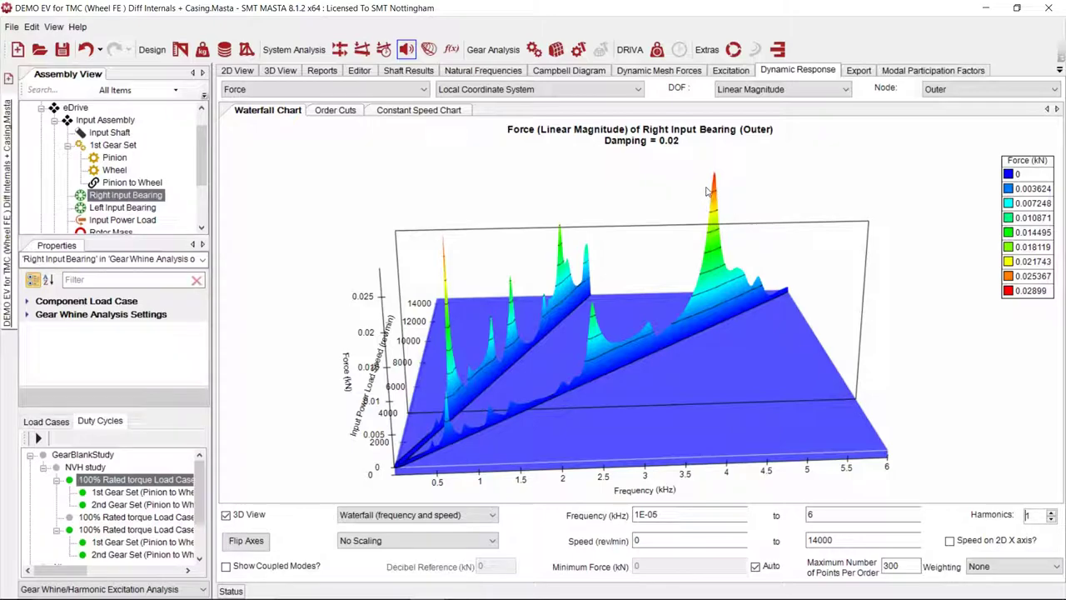
- Keep Force as the response quantity and compare the Right Input Bearing's order cuts between the first and third load cases
left_click(347, 91)
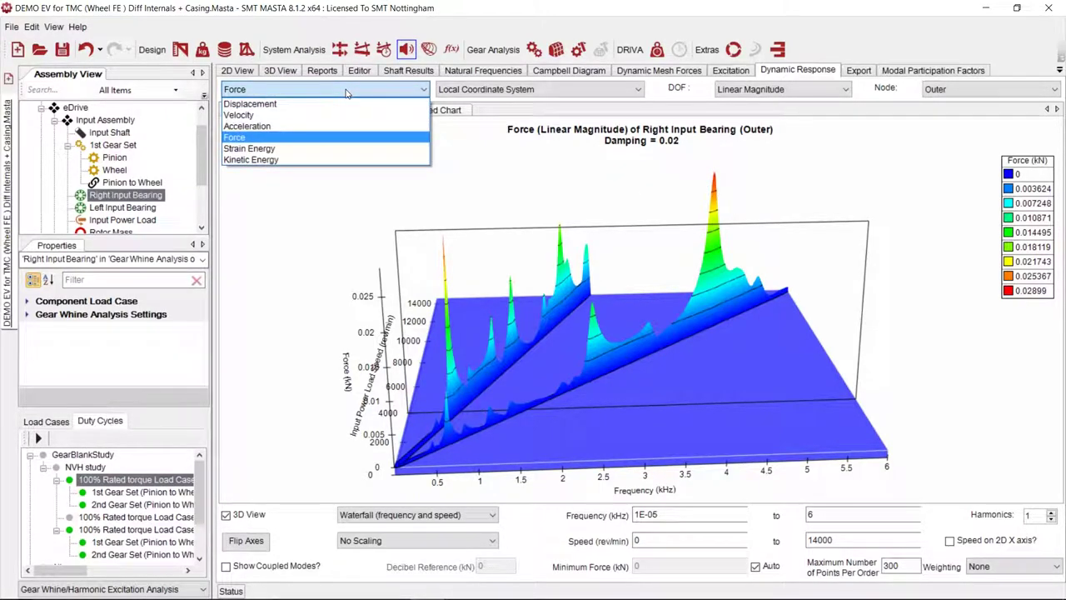
left_click(391, 137)
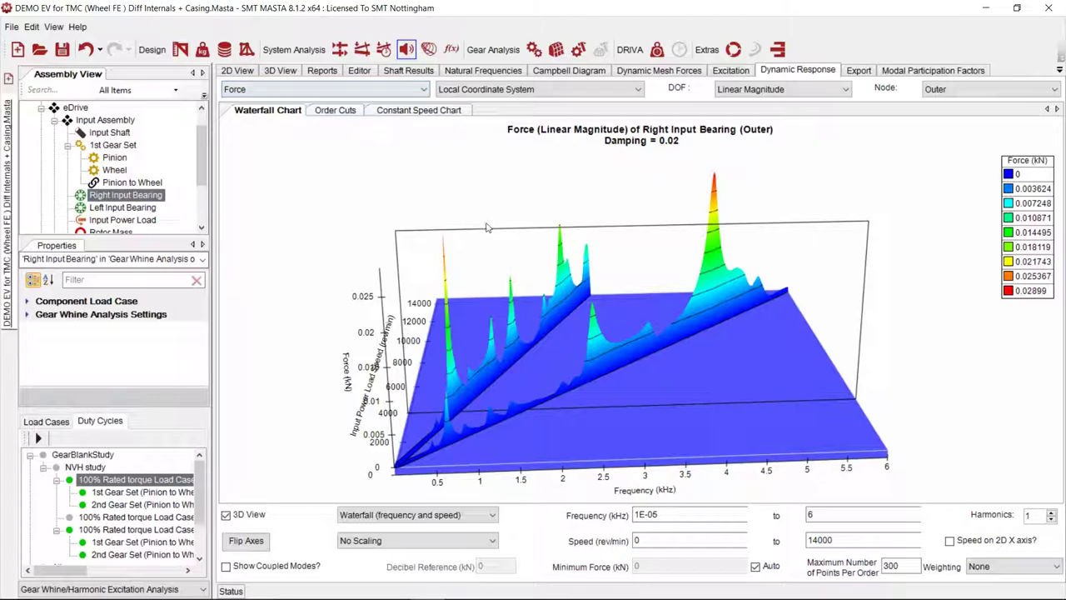
left_click(337, 110)
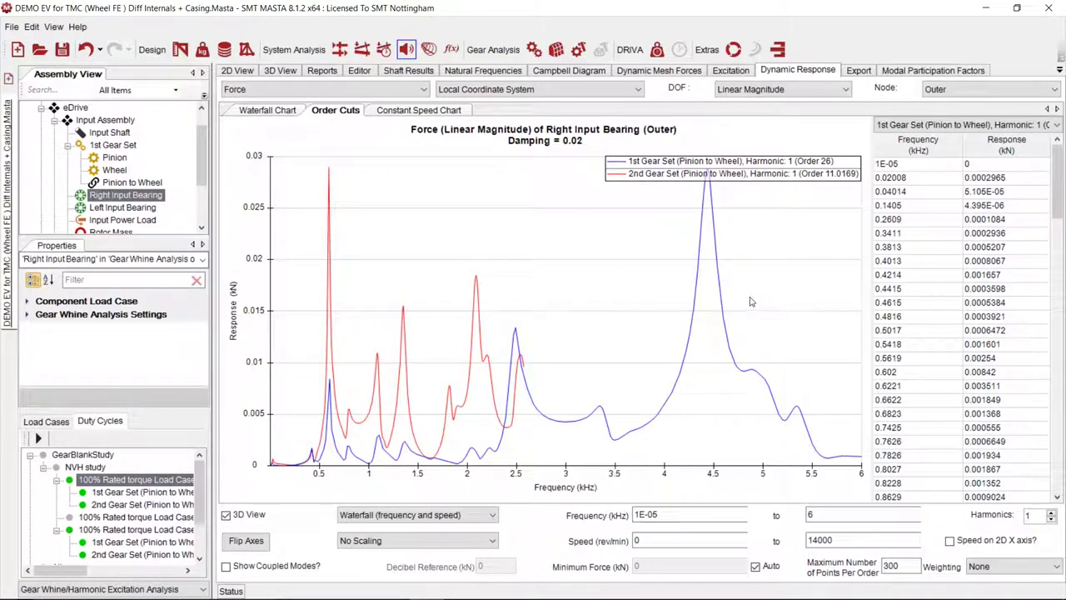
left_click(149, 532)
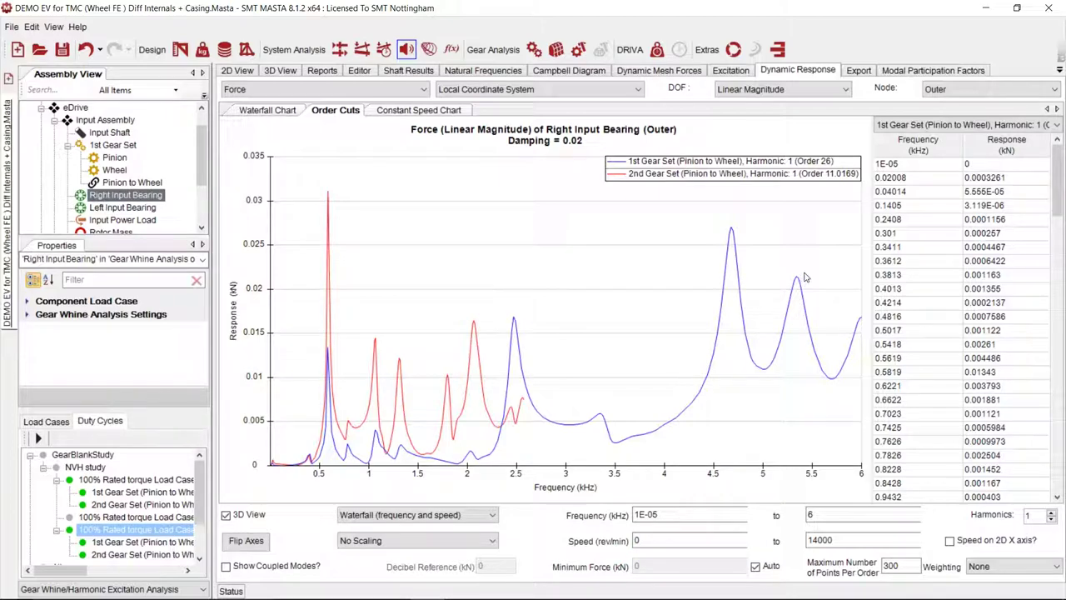
- Switch to the PowerPoint presentation and show the MASTA Example slide full screen
left_click(986, 10)
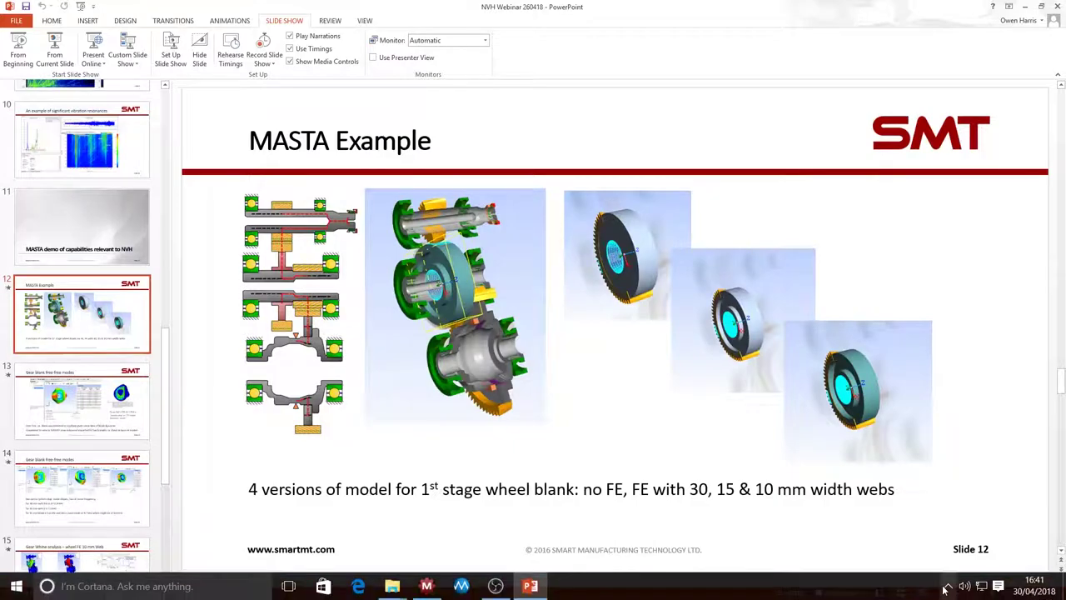
left_click(943, 593)
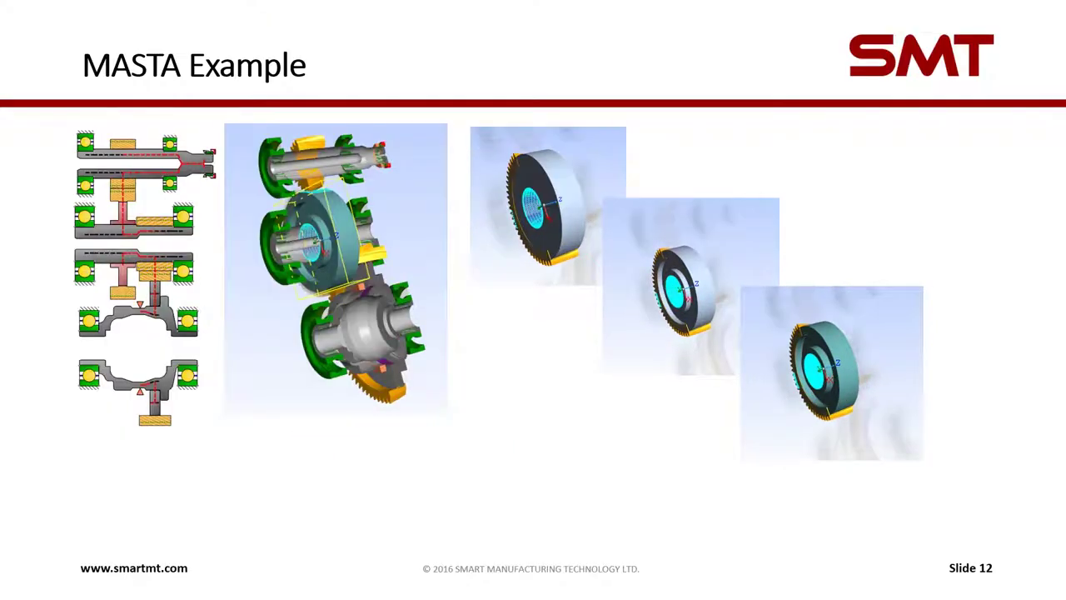
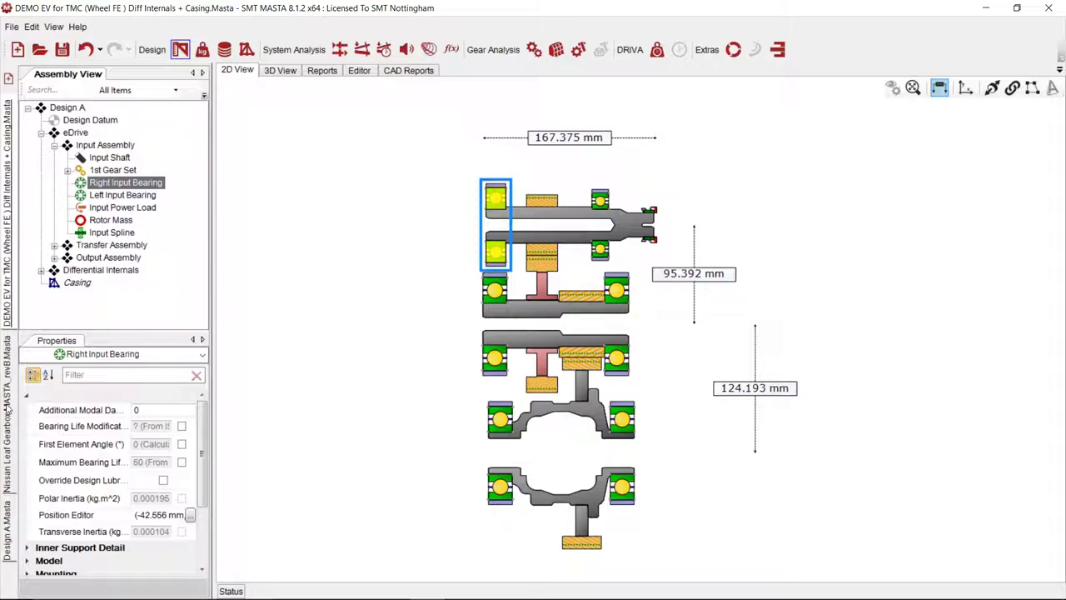
- Switch to the Nissan Leaf Gearbox MASTA_revB design and examine the gearbox and motor assembly in 3D and as a 2D layout
left_click(8, 408)
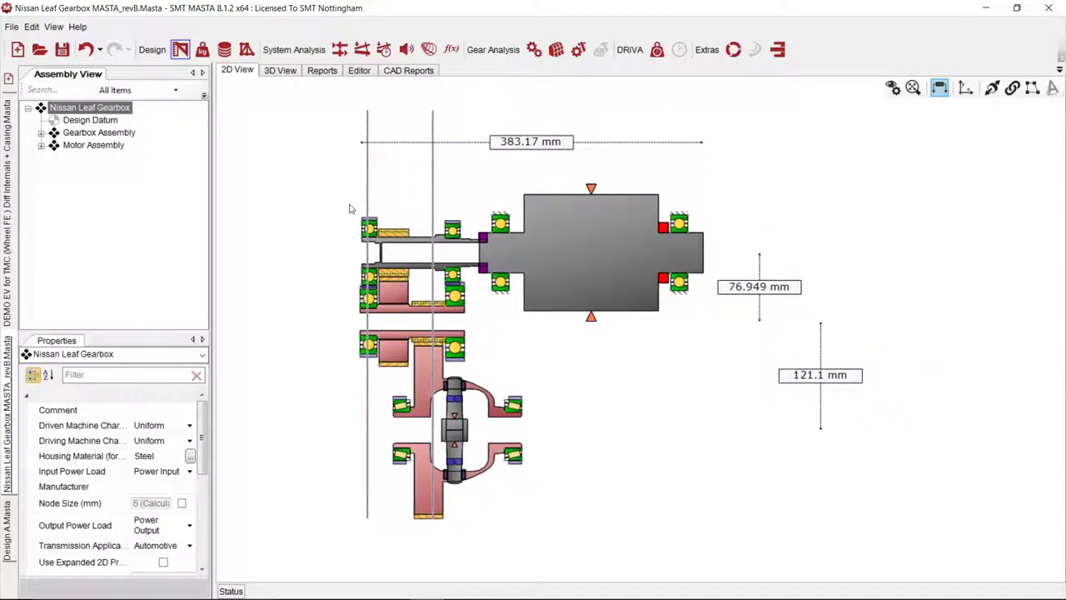
left_click(270, 72)
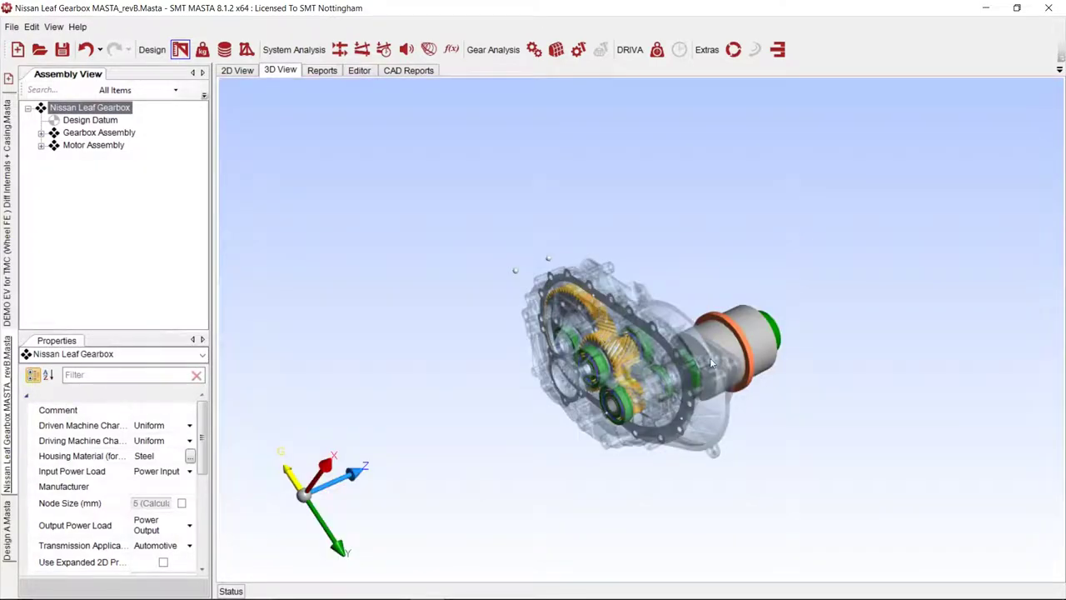
scroll(670, 373, "up", 4)
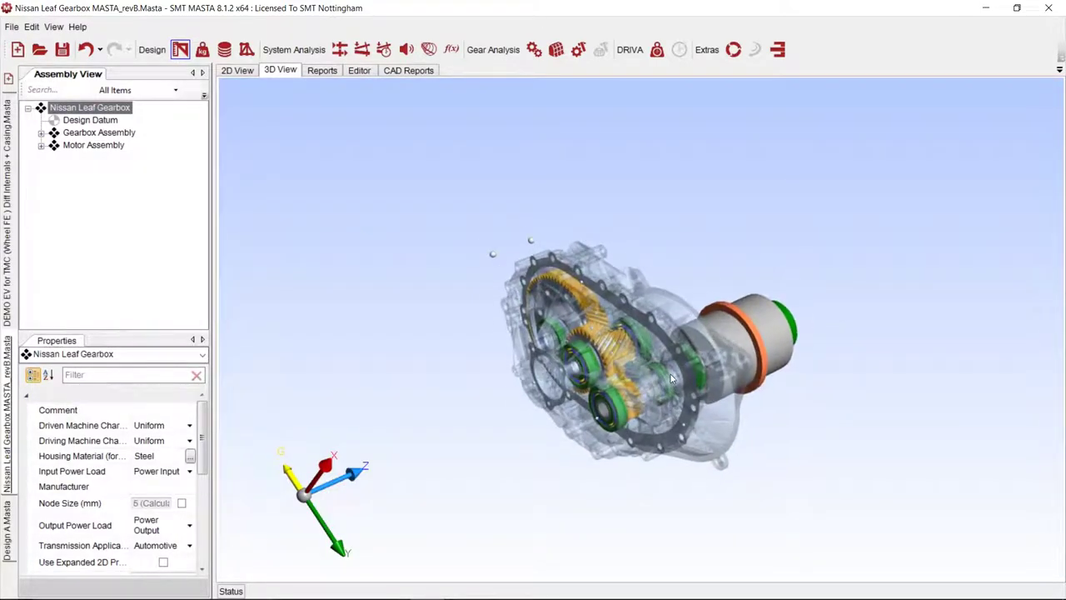
left_click(241, 71)
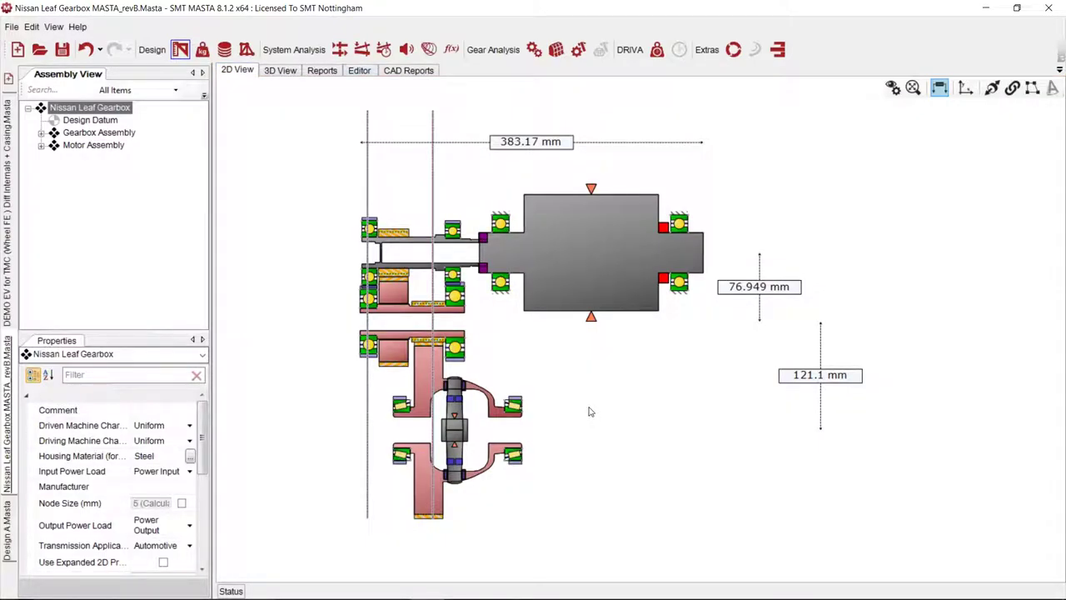
scroll(587, 406, "up", 3)
scroll(588, 338, "down", 3)
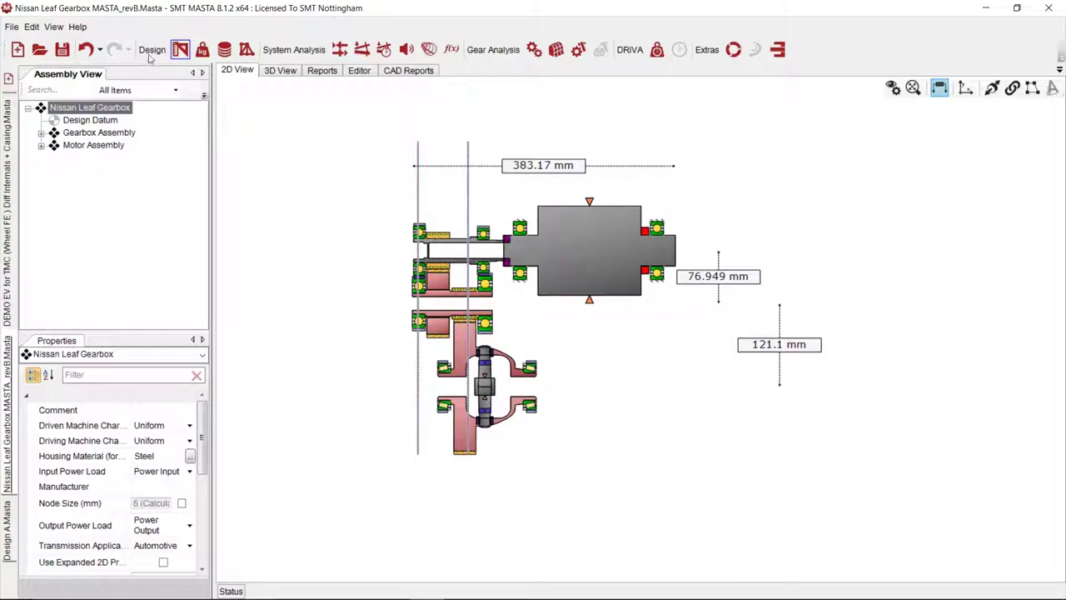
middle_click_drag(619, 321, 598, 393)
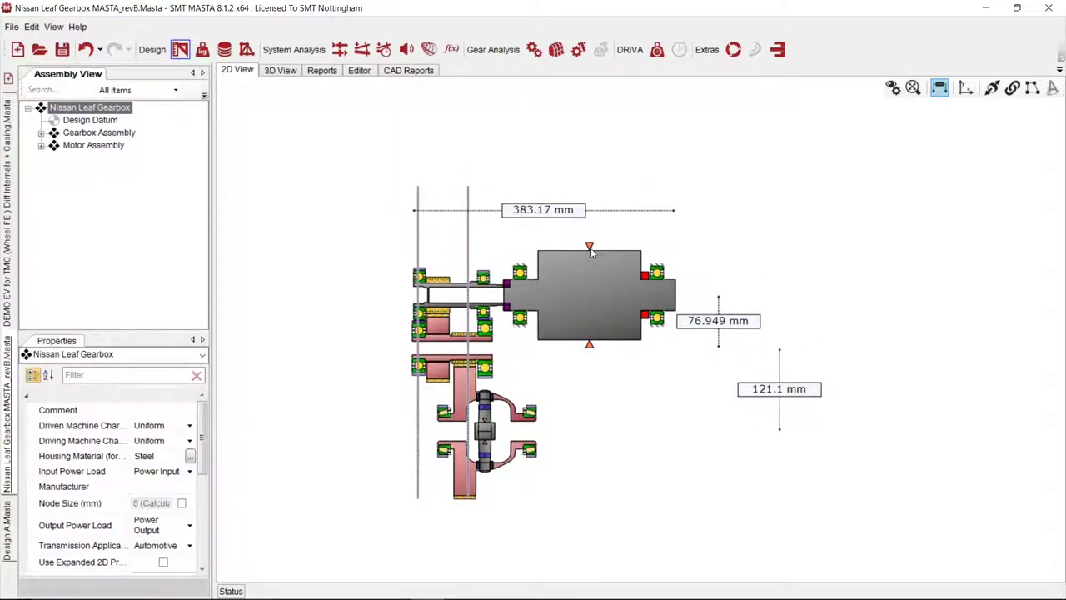
- Inspect the Power Input's torsional stiffness on the rotor shaft, and the properties of the InertiaCorrection mass
left_click(589, 247)
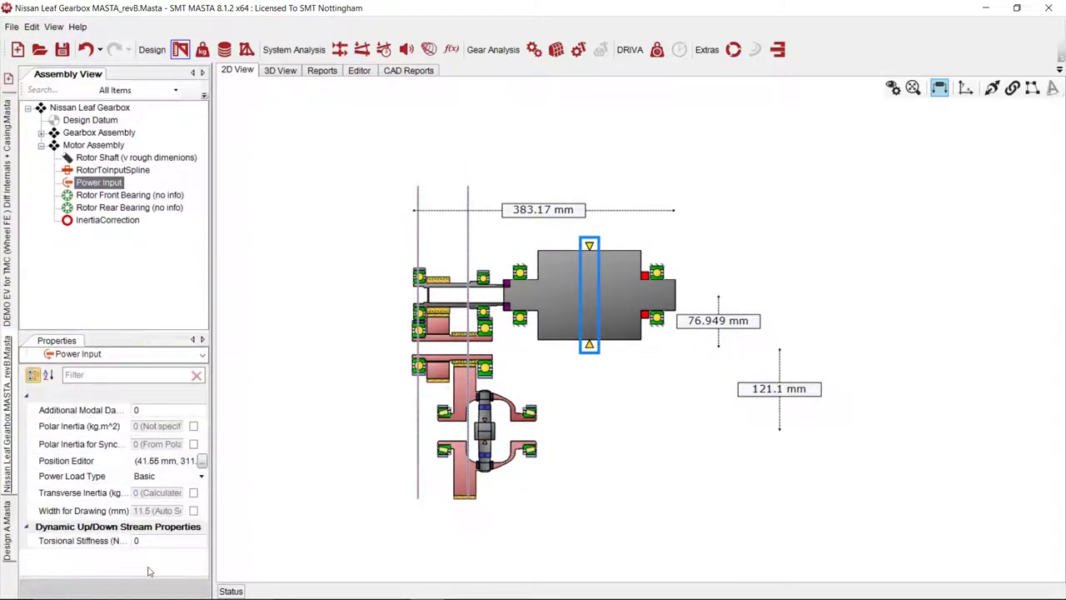
left_click(142, 540)
left_click(137, 541)
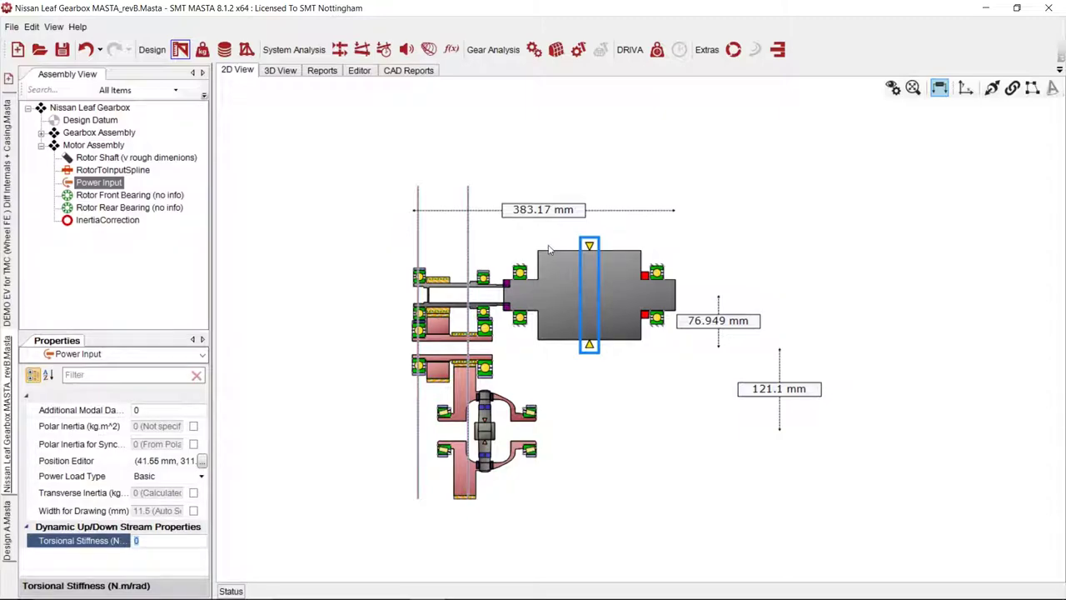
left_click(647, 279)
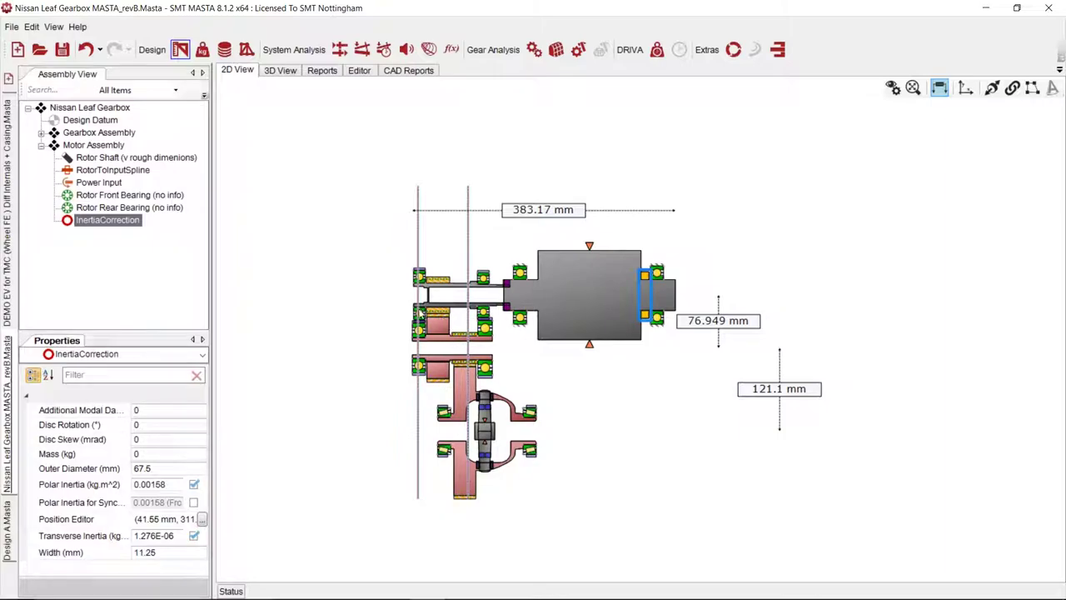
- Open the FE parts of the gearbox and isolate the Inter Shaft model to examine its gears, bearings and connection nodes
scroll(452, 346, "up", 3)
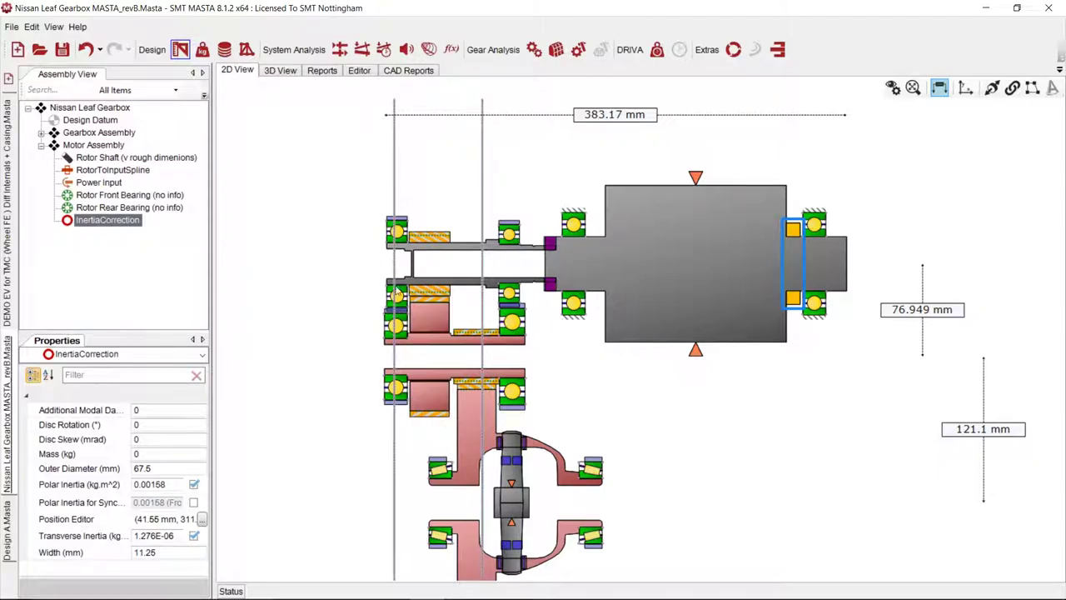
left_click(247, 50)
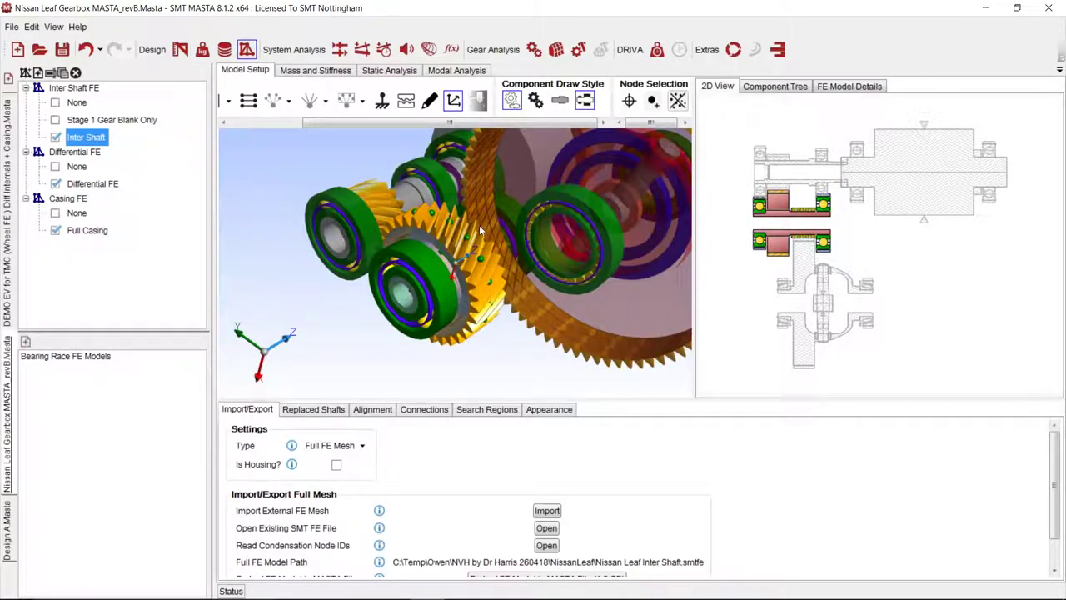
left_click_drag(509, 260, 420, 283)
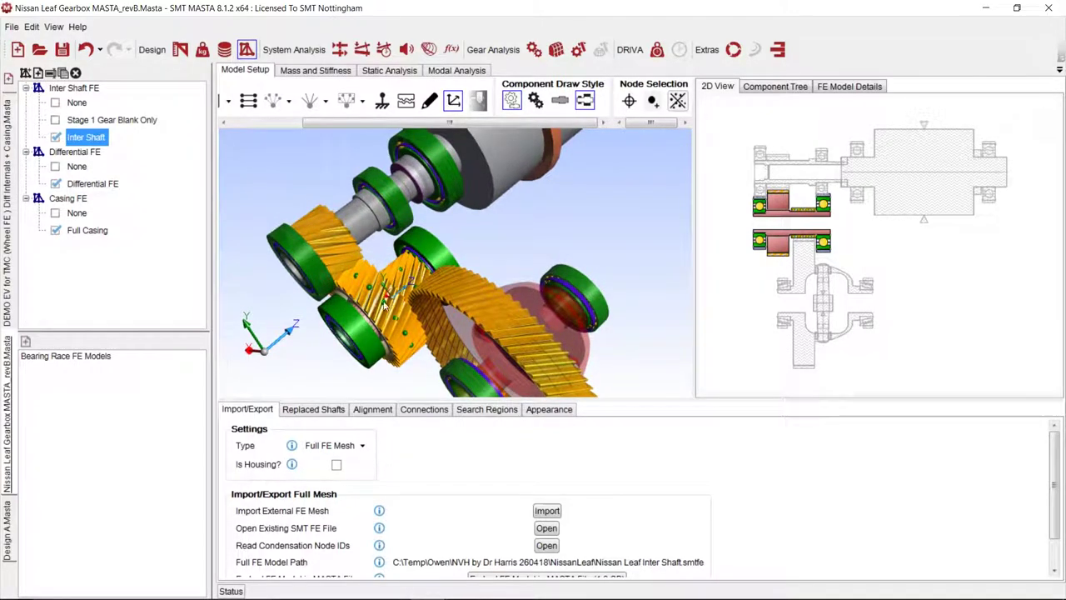
mouse_move(381, 235)
left_mouse_down()
mouse_move(399, 198)
mouse_move(512, 322)
left_mouse_up()
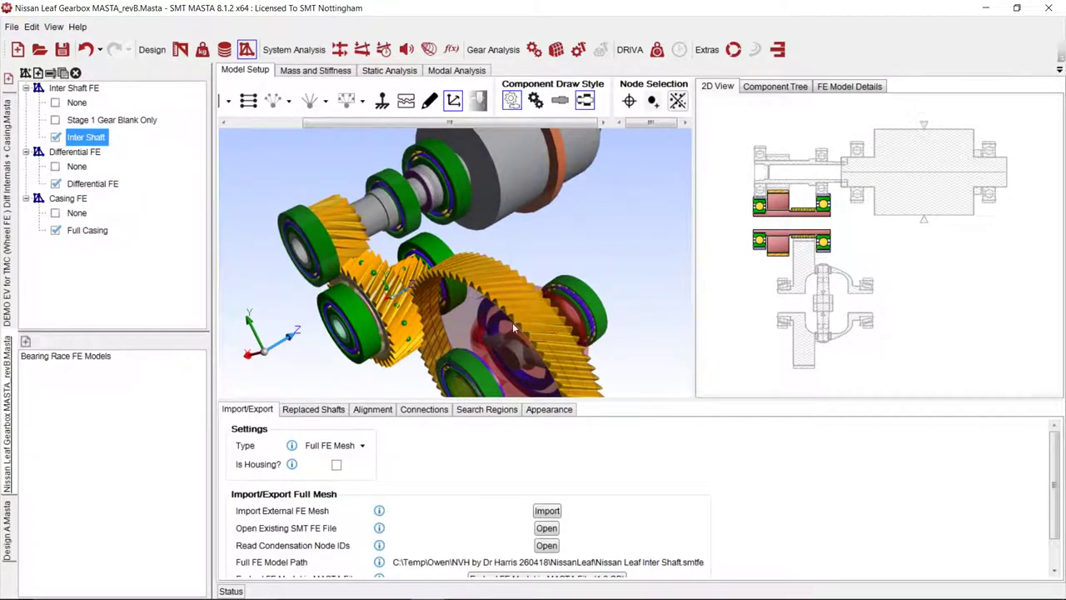
left_click(511, 101)
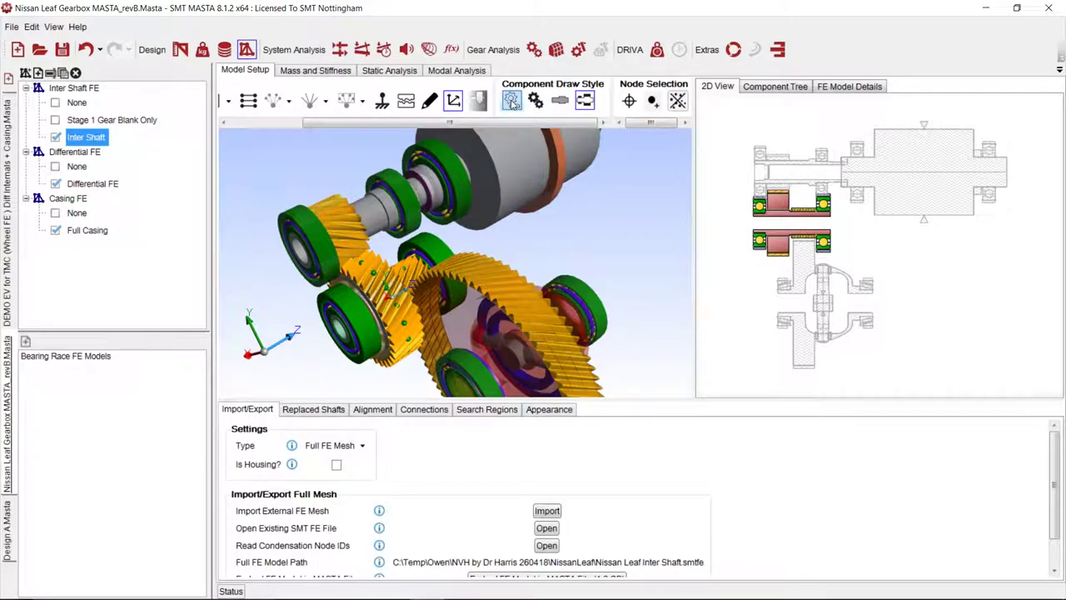
left_click_drag(379, 308, 434, 319)
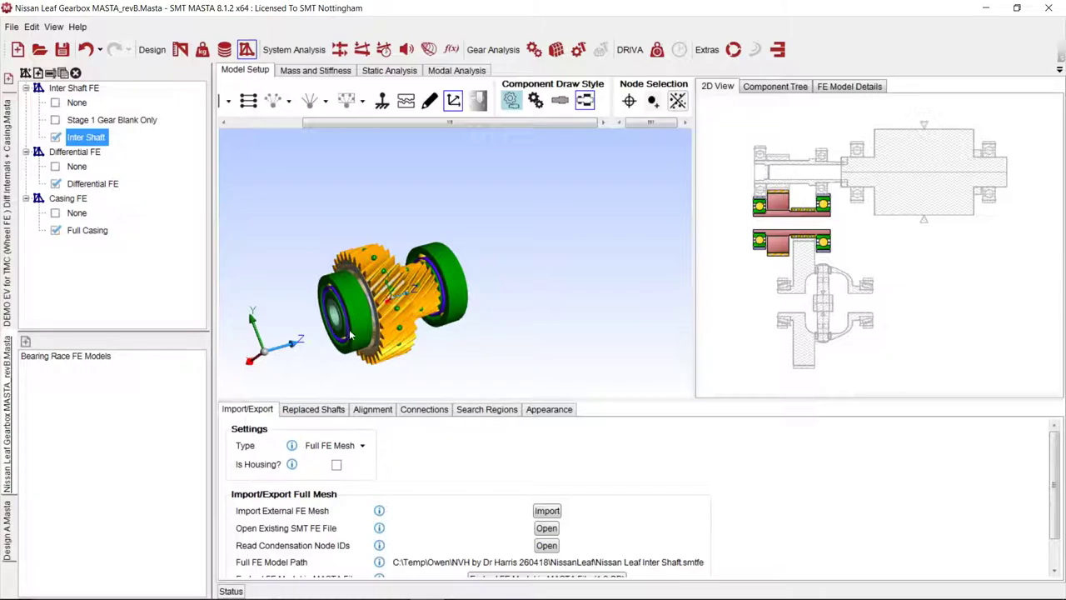
middle_click_drag(434, 319, 423, 304)
scroll(421, 303, "up", 5)
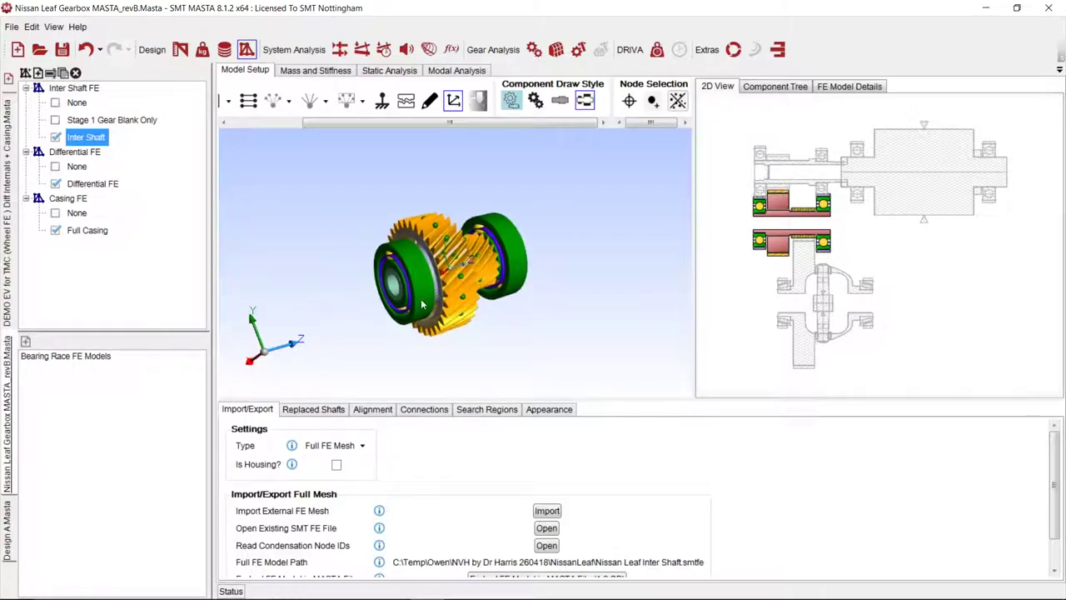
scroll(423, 297, "up", 4)
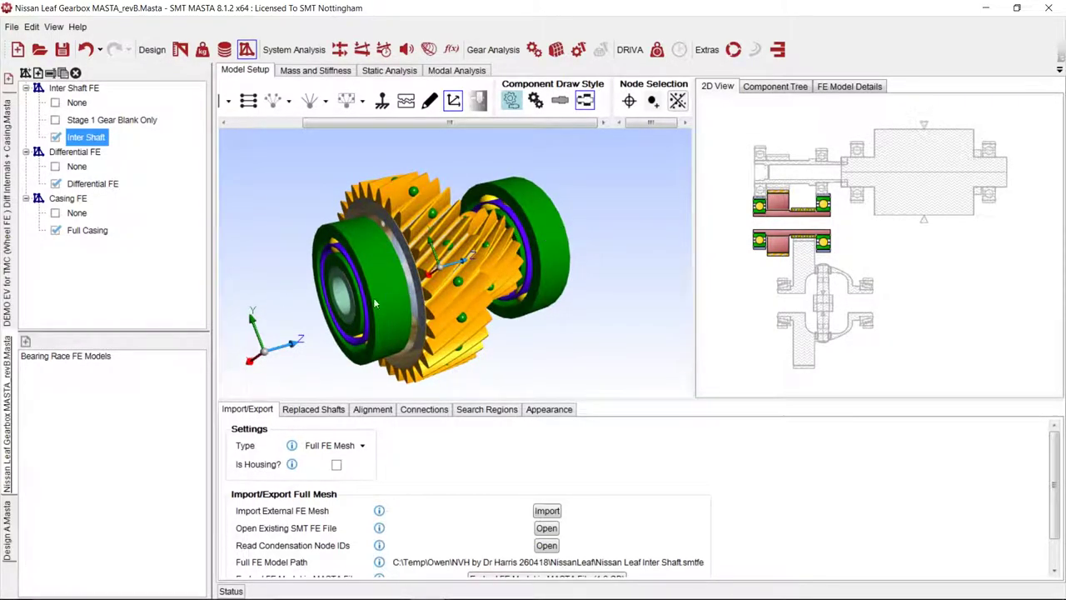
- Display mode 7 in the Inter Shaft's modal analysis and examine the deformed shape from several angles
left_click(456, 71)
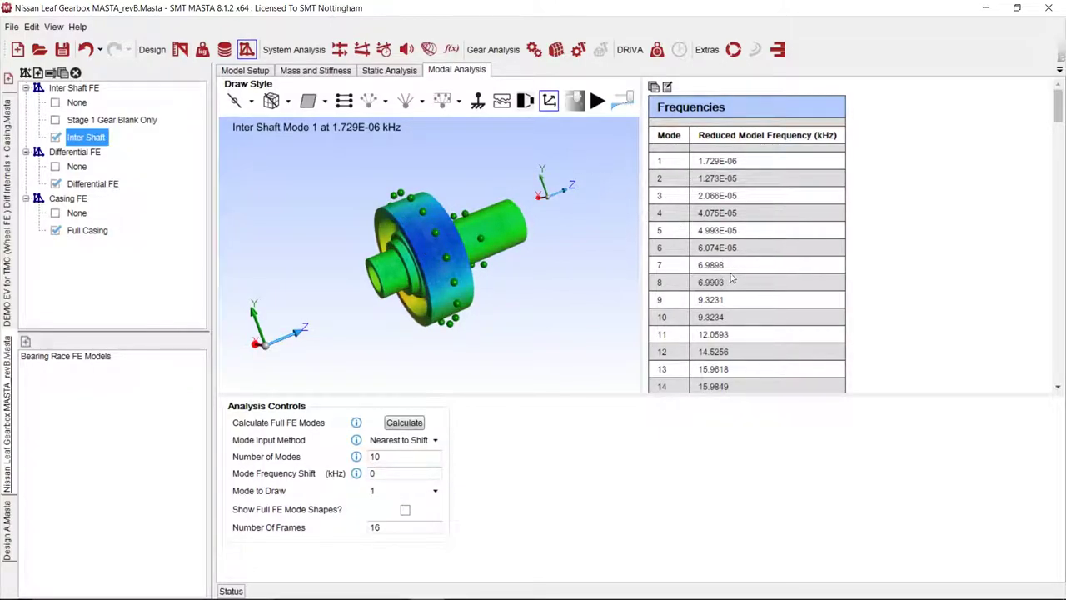
left_click(402, 491)
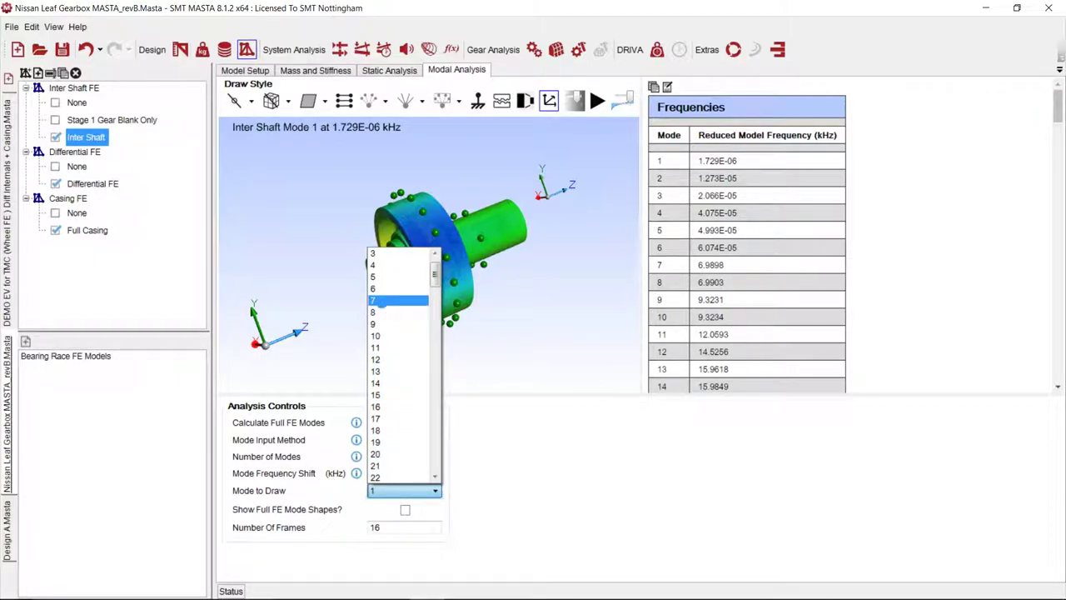
left_click(381, 302)
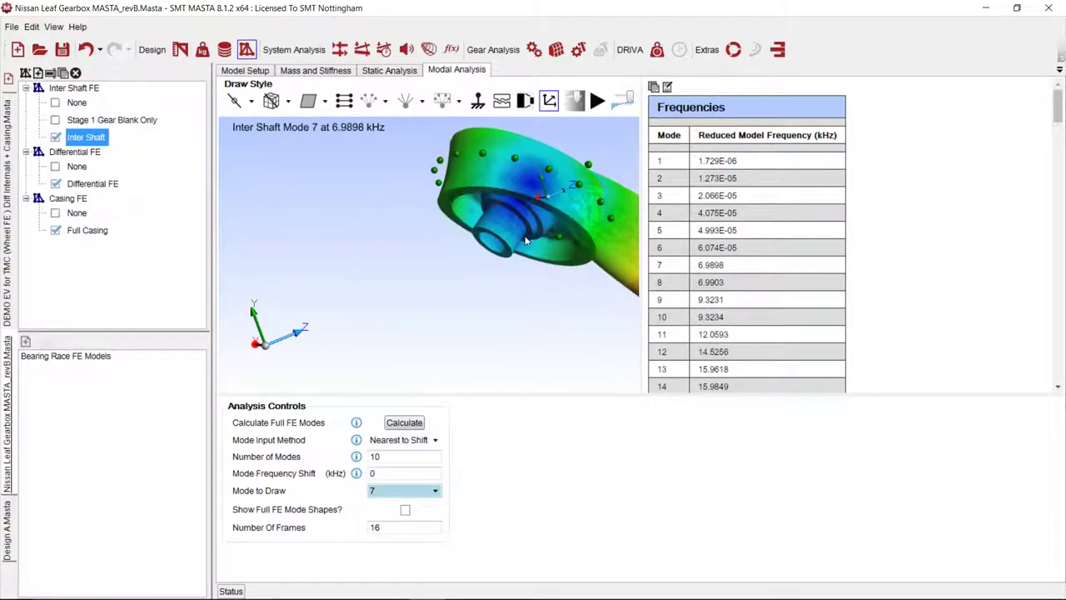
left_click(625, 100)
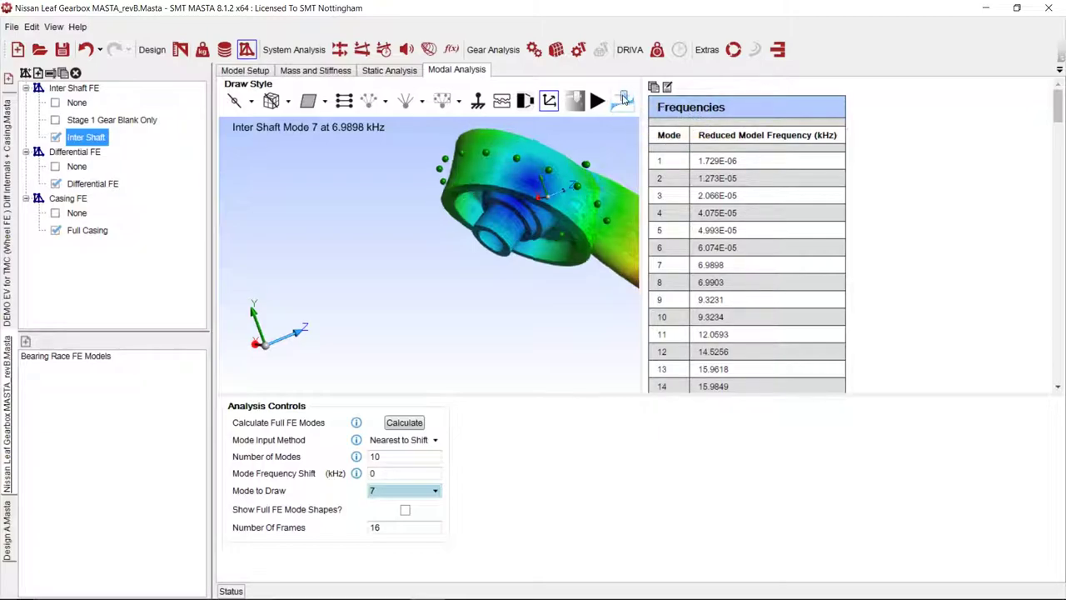
left_click_drag(535, 215, 387, 235)
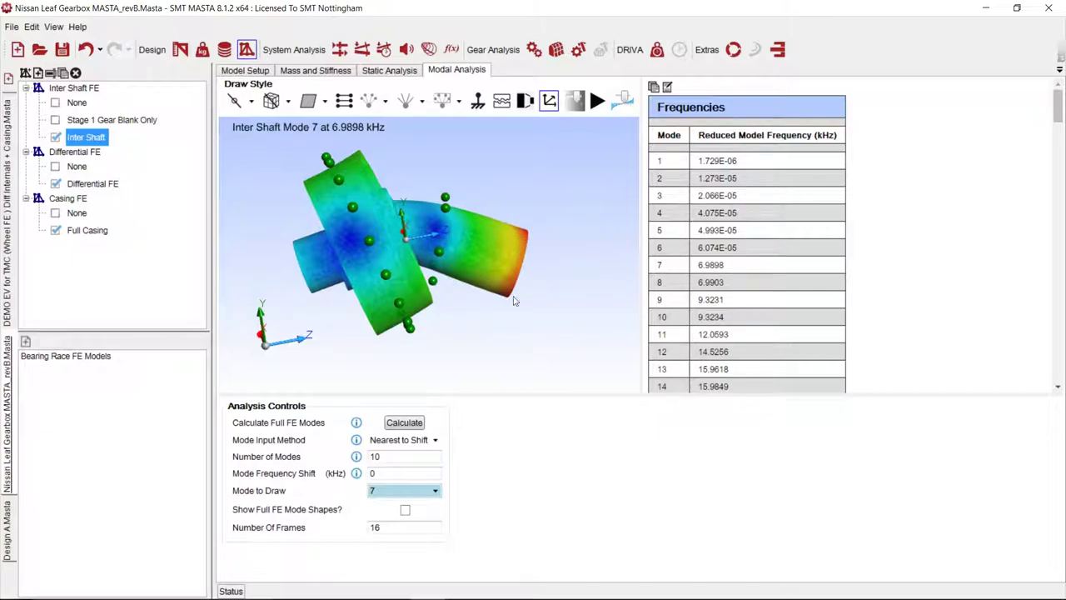
left_click_drag(364, 302, 440, 256)
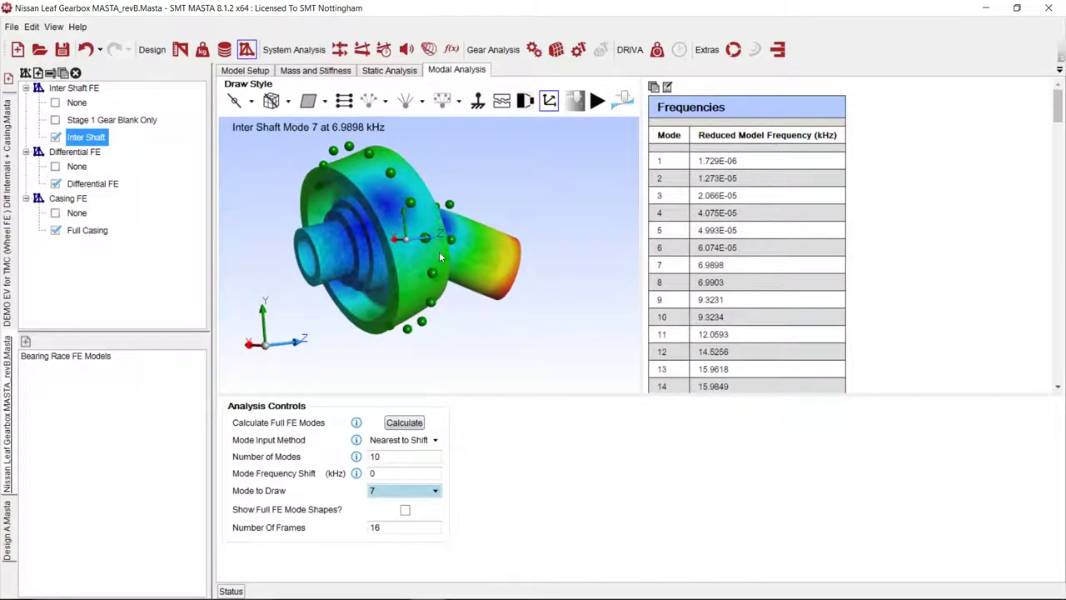
- Display mode 8 of the Inter Shaft and examine its deformed shape from another angle
left_click(434, 491)
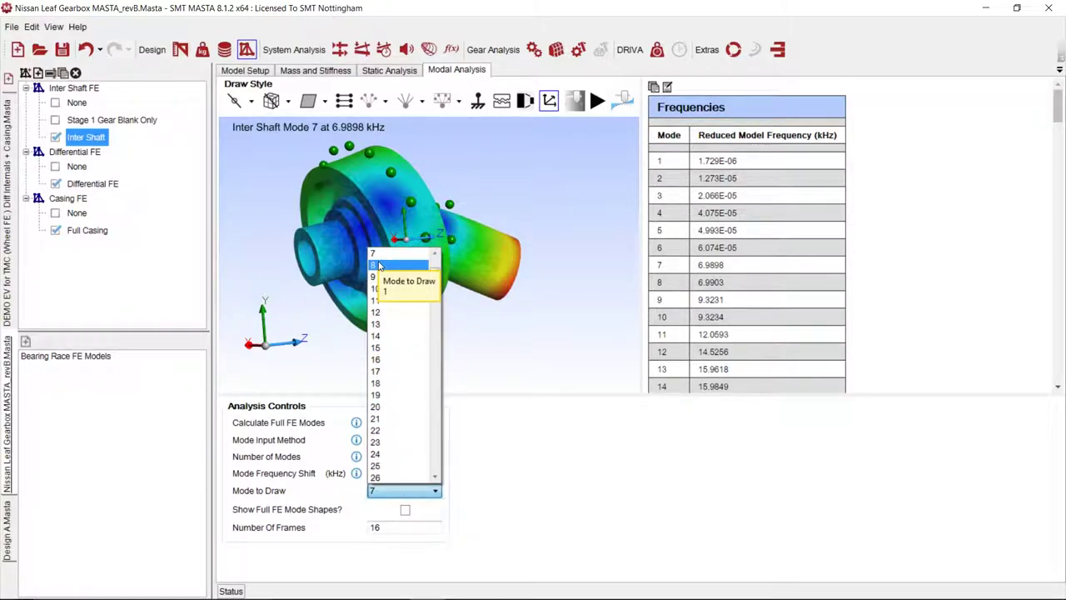
left_click(379, 264)
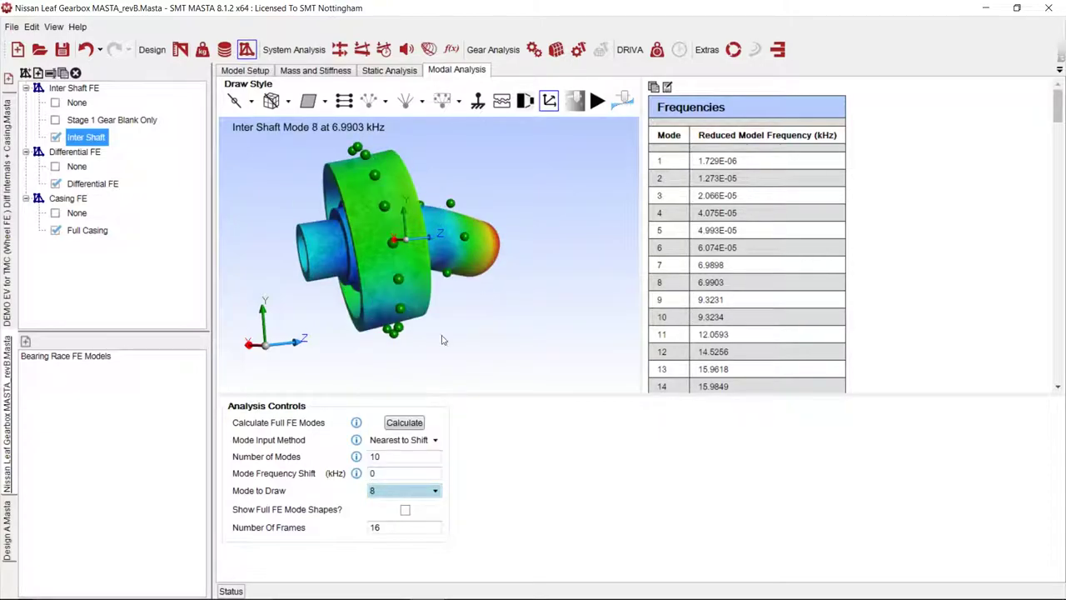
left_click_drag(372, 293, 374, 408)
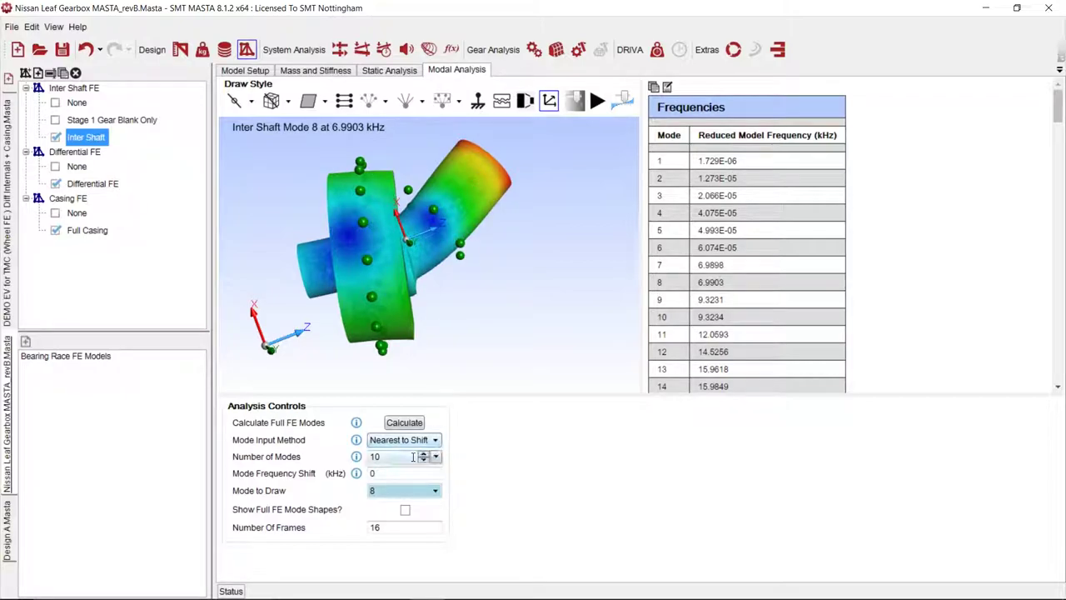
- Display mode 9 of the Inter Shaft and examine the gear blank's deformation from several angles
left_click(401, 490)
scroll(399, 360, "down", 1)
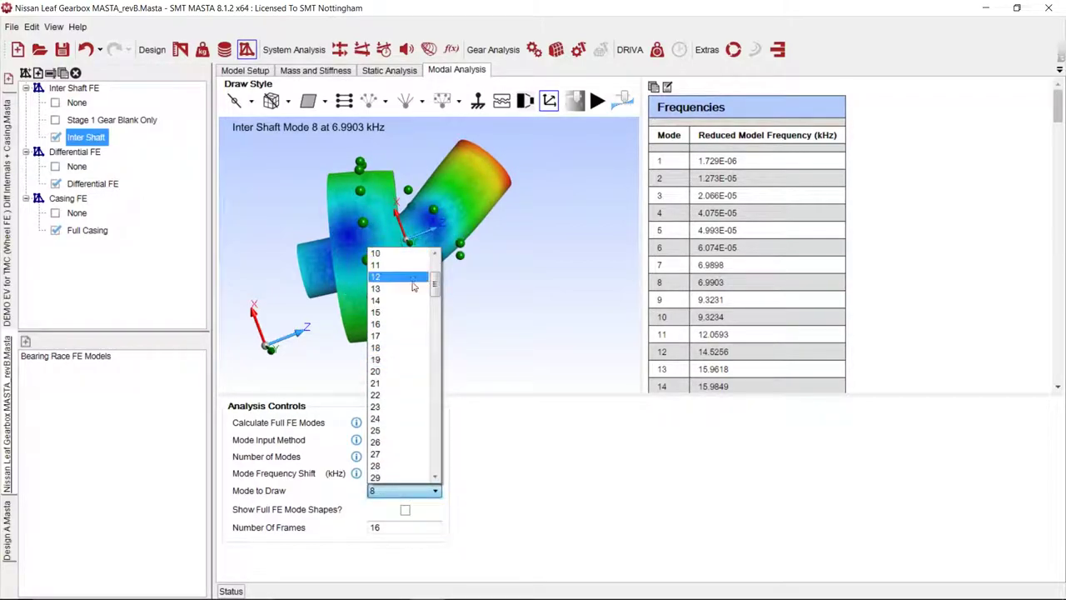
scroll(414, 291, "up", 3)
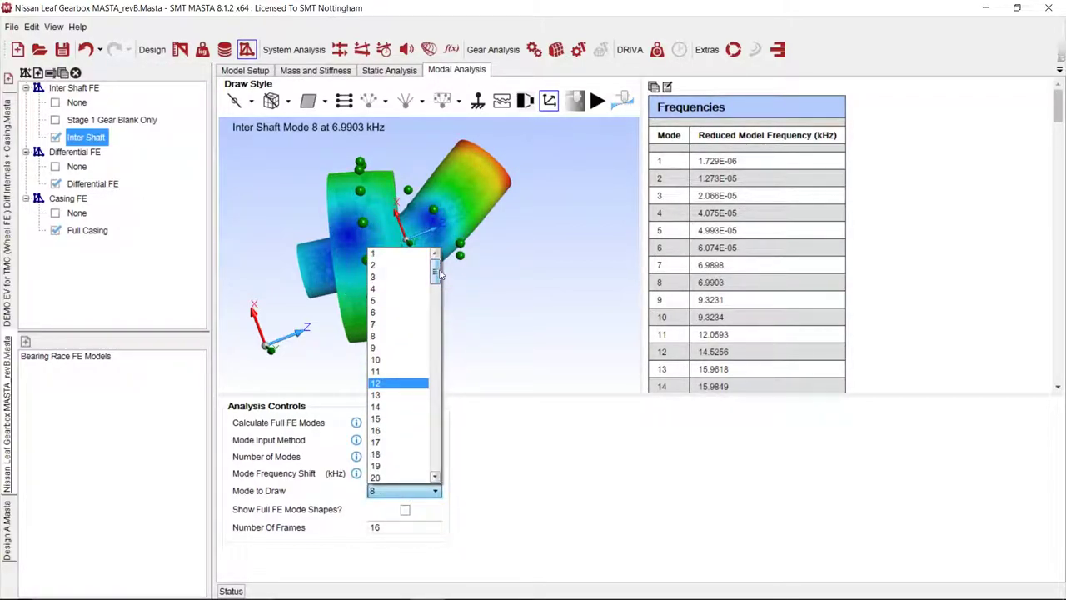
left_click(376, 348)
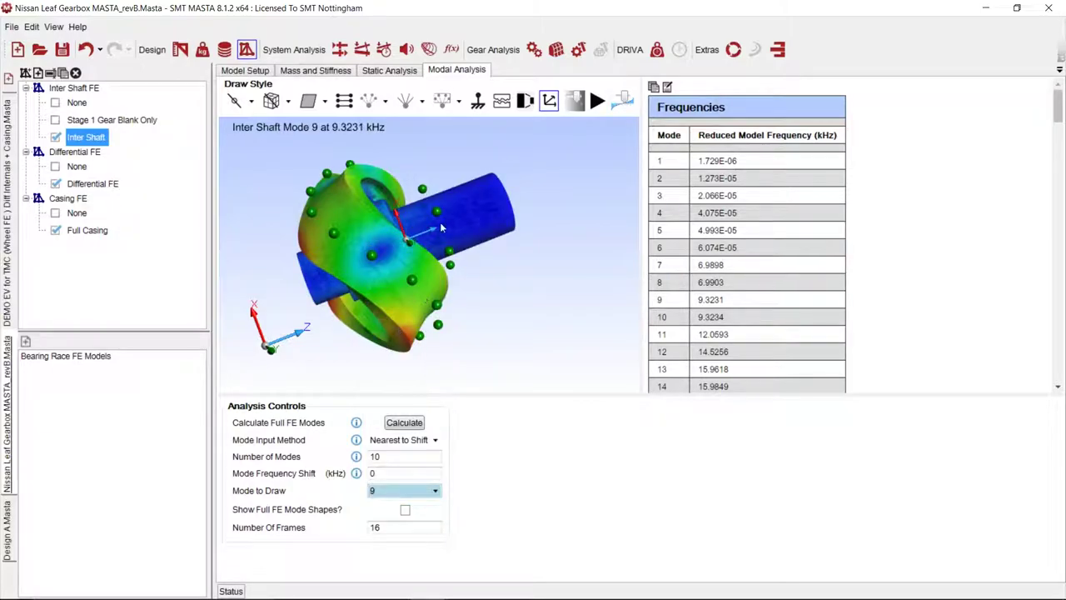
left_click_drag(442, 227, 455, 209)
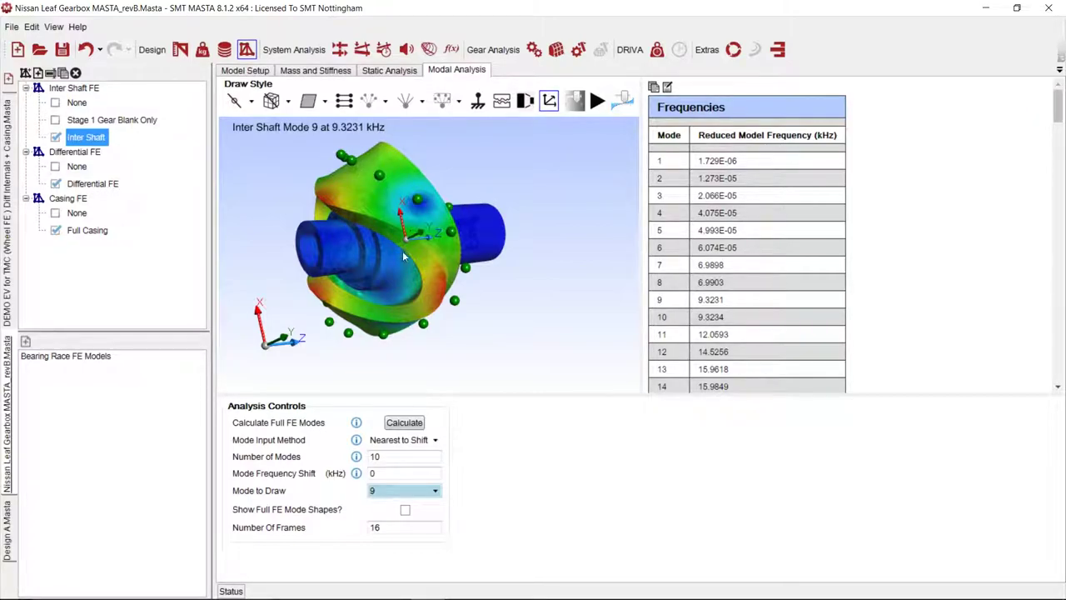
left_click_drag(423, 264, 451, 219)
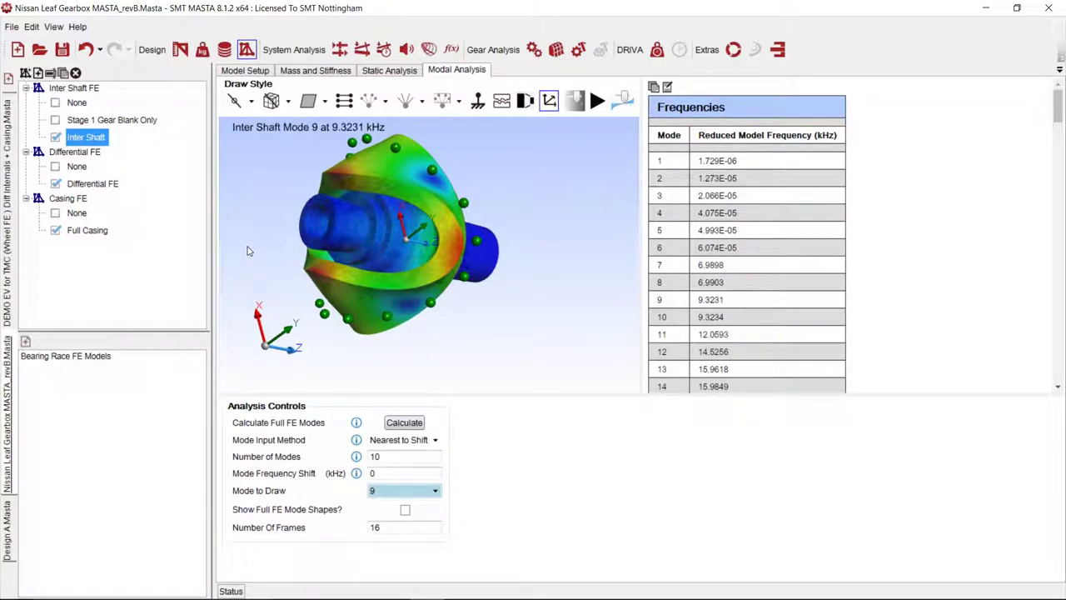
- Switch to the Design A file and view its Casing + Motor FE model and the 2D layout of the driveline
left_click(8, 525)
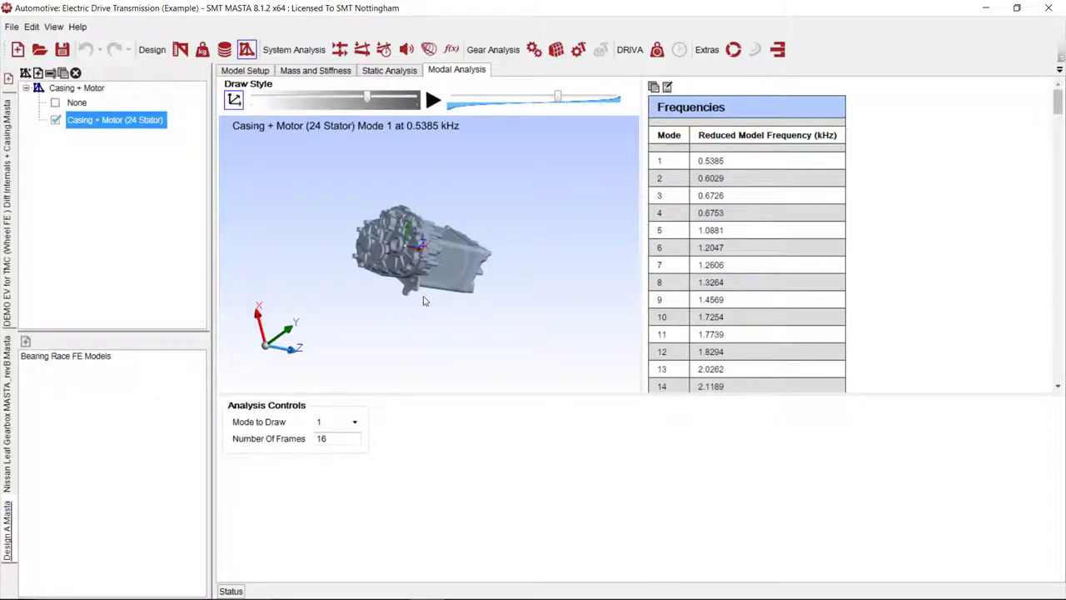
scroll(426, 298, "up", 3)
left_click_drag(408, 279, 425, 242)
left_click(180, 49)
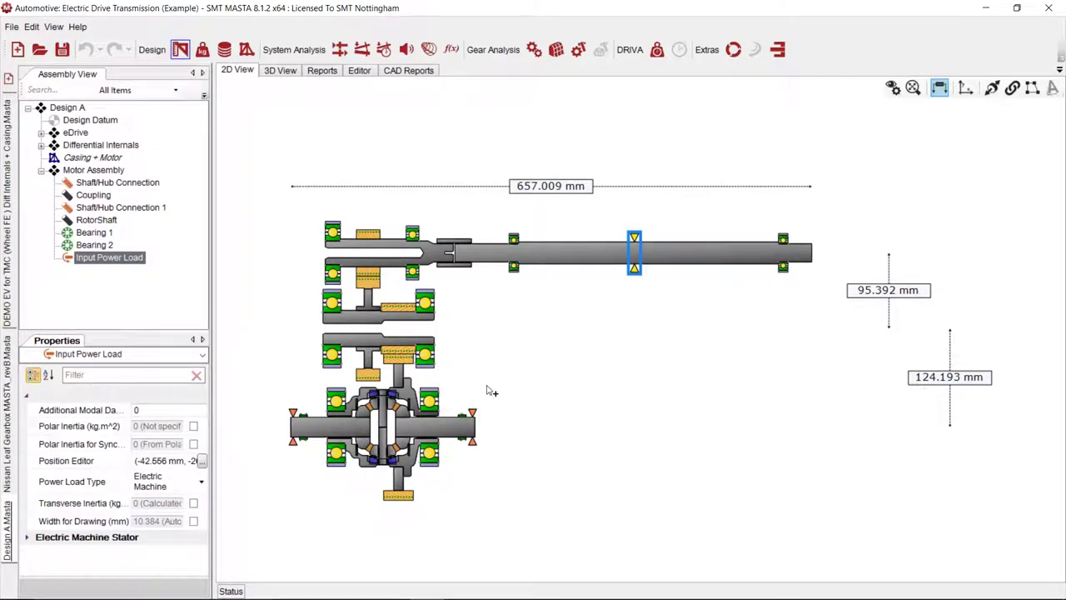
scroll(548, 348, "up", 1)
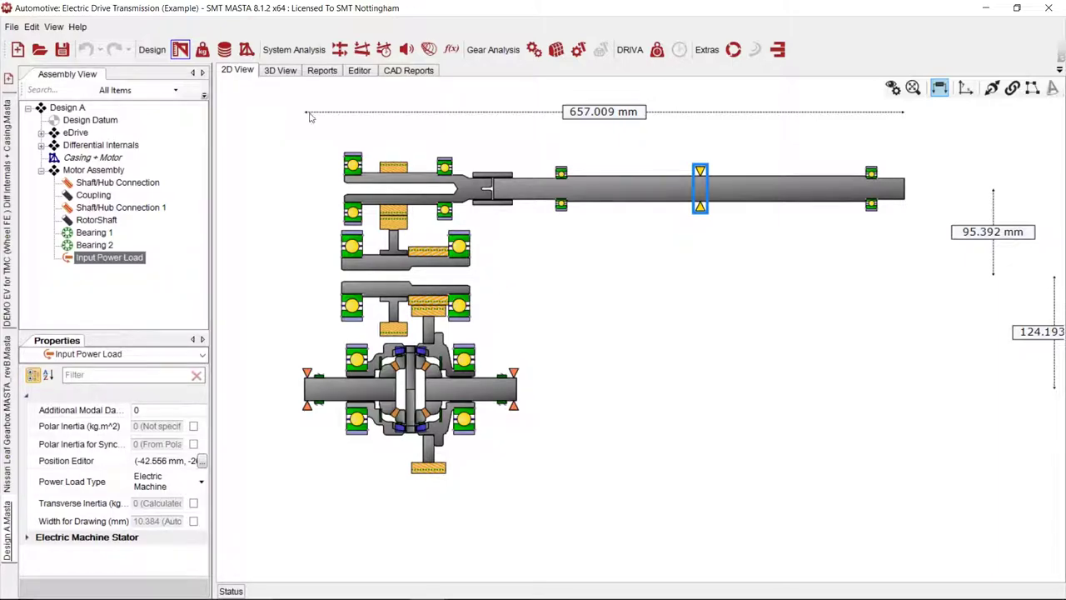
- Examine Design A in 3D, focusing on the motor rotor, stator nodes and Input Power Load inside the casing
left_click(280, 70)
left_click_drag(559, 383, 658, 462)
middle_click_drag(674, 470, 663, 383)
scroll(666, 382, "up", 5)
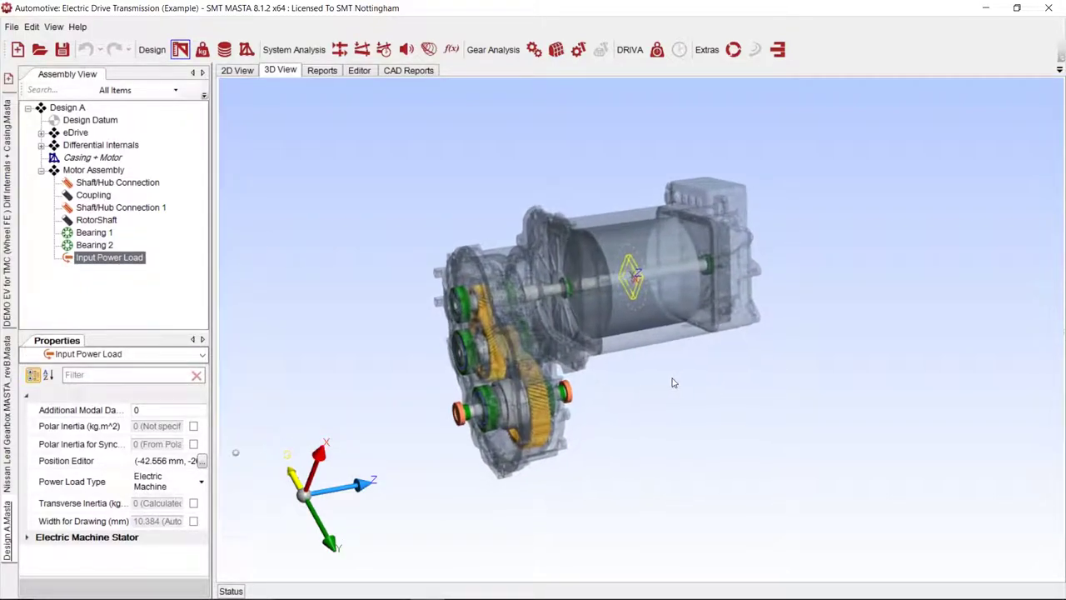
scroll(677, 384, "up", 4)
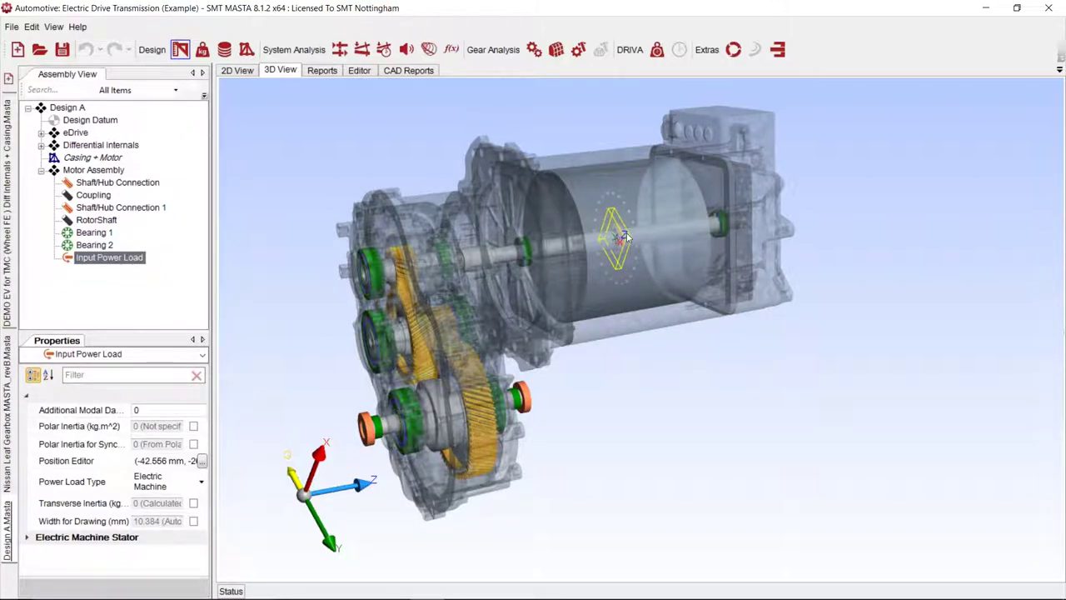
scroll(626, 238, "up", 5)
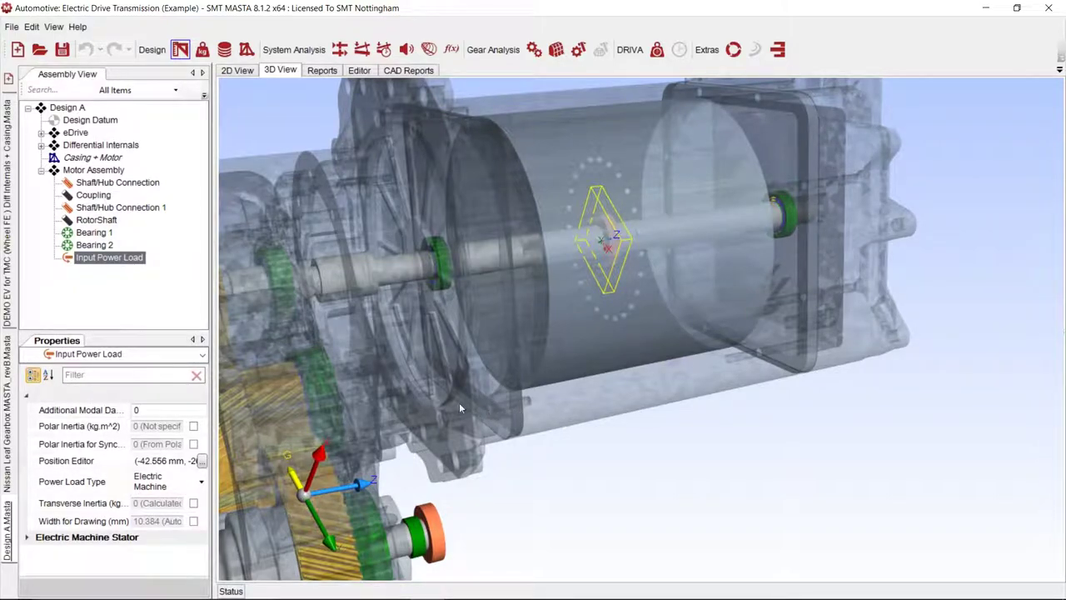
- Set the NVH study to Gear Whine/Harmonic Excitation Analysis and start a run of the first 100% Rated torque load case
left_click(406, 50)
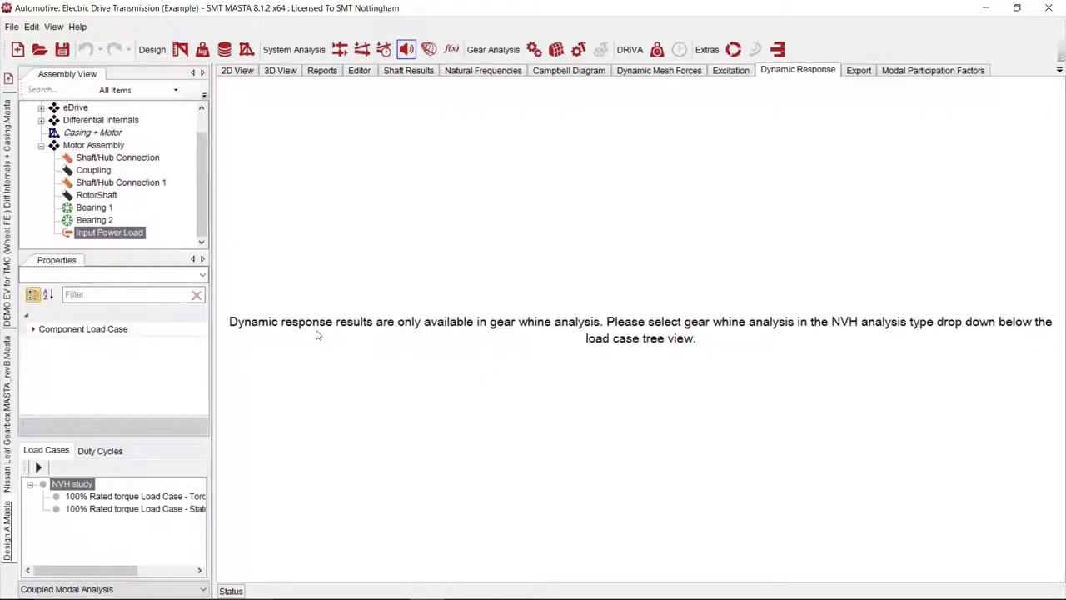
left_click(75, 589)
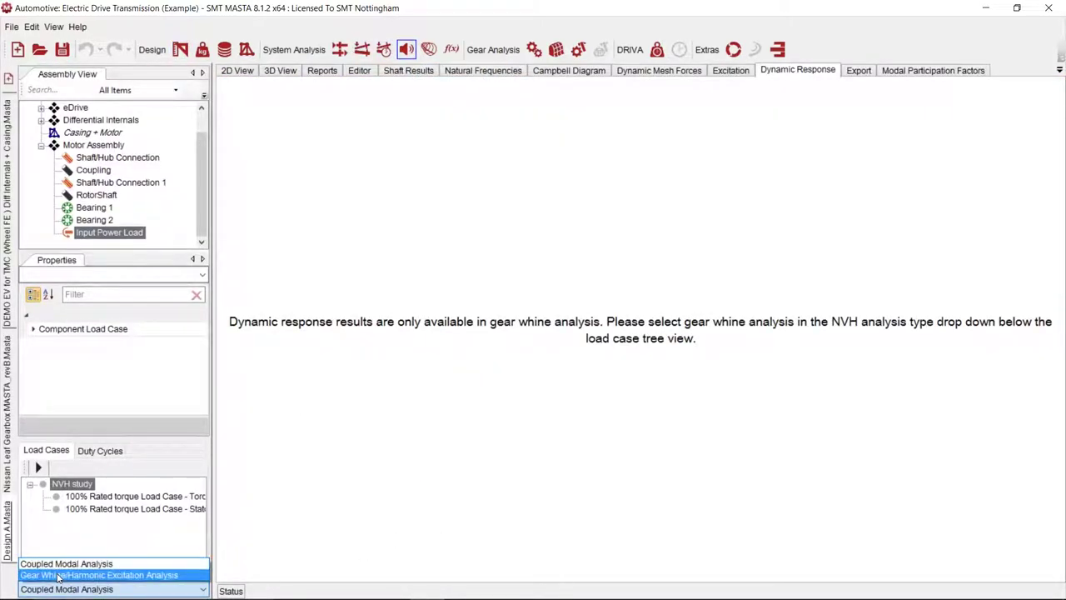
left_click(58, 575)
left_click(120, 497)
right_click(120, 498)
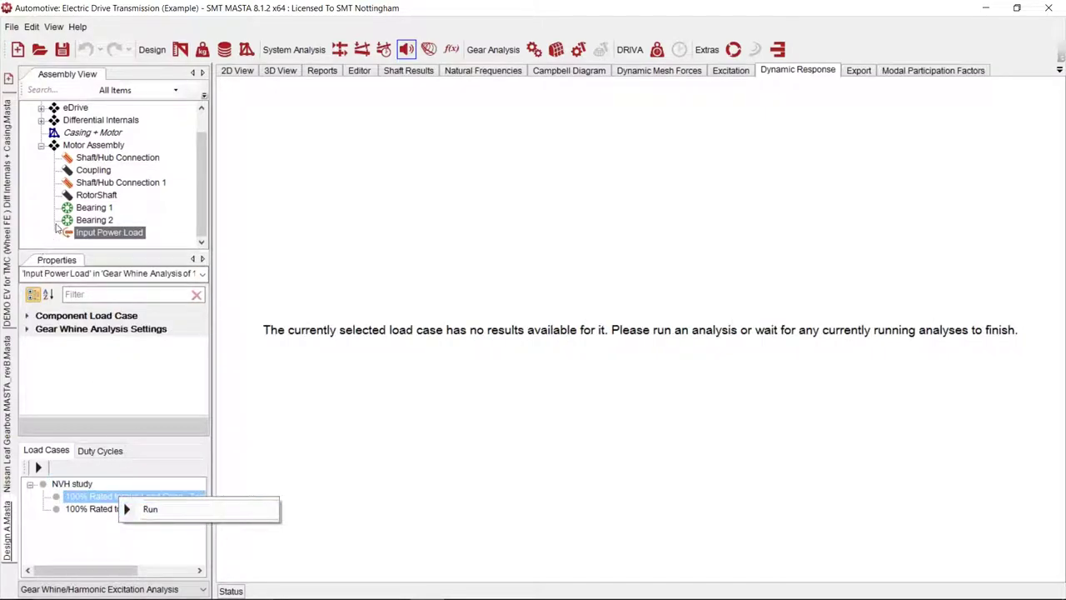
left_click(152, 509)
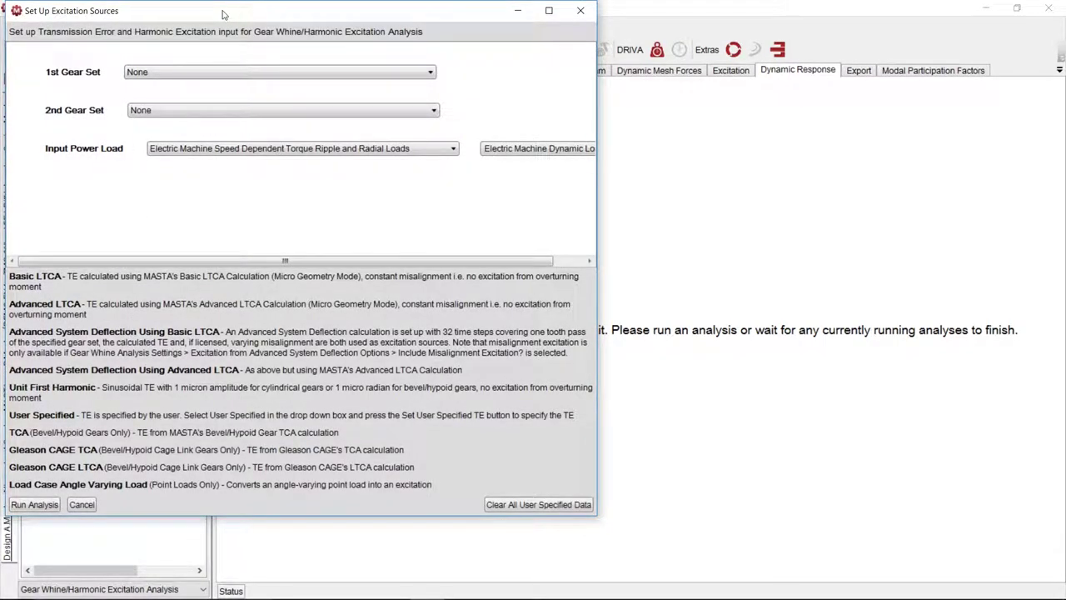
- Open the Electric Machine Dynamic Load Data for the Input Power Load excitation
left_click_drag(231, 11, 349, 35)
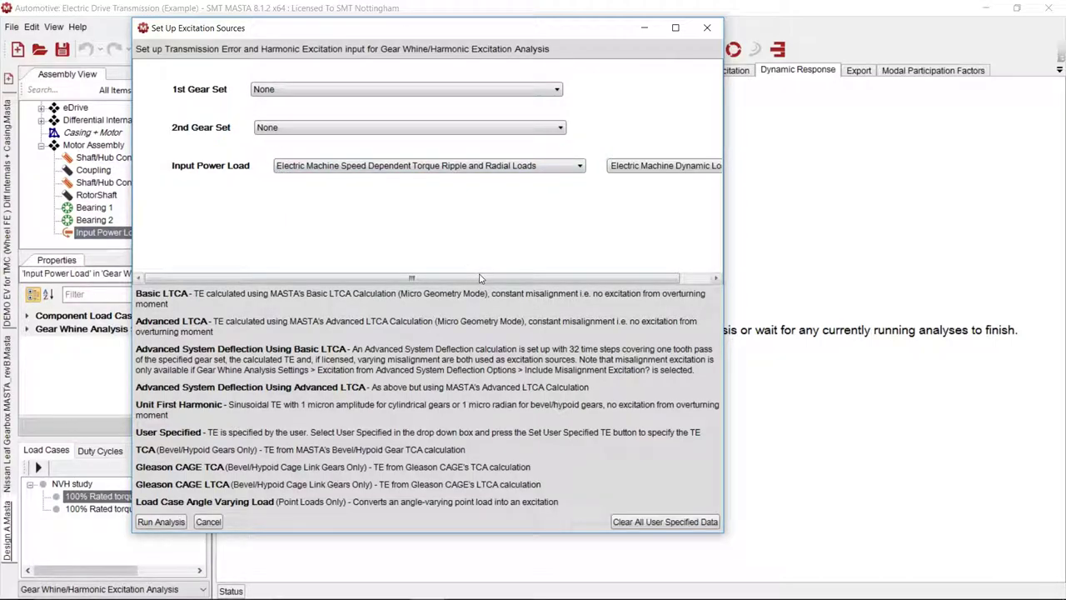
left_click_drag(483, 277, 560, 277)
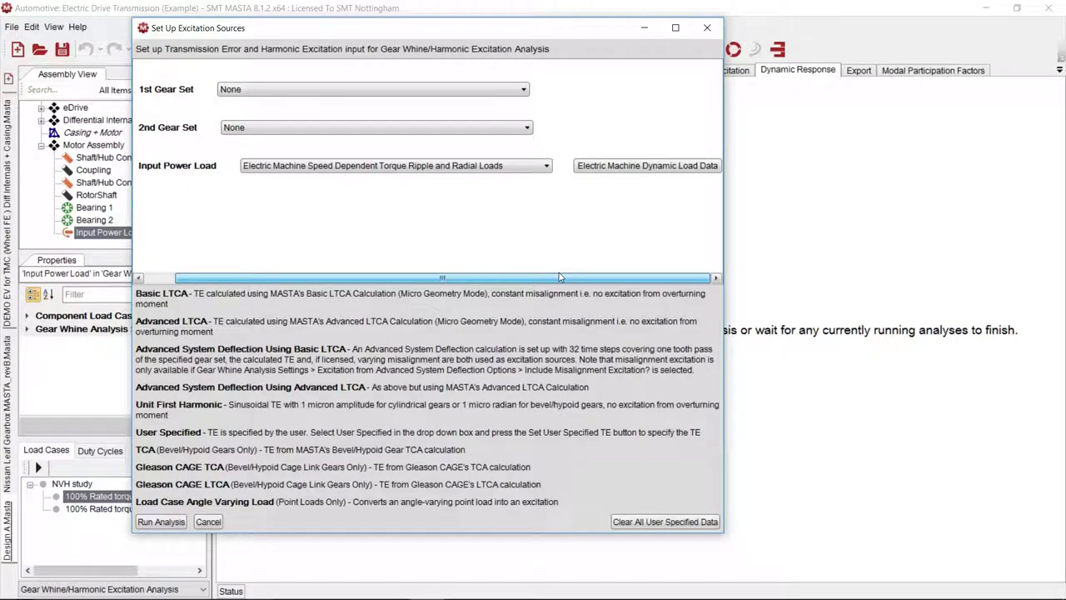
left_click(617, 166)
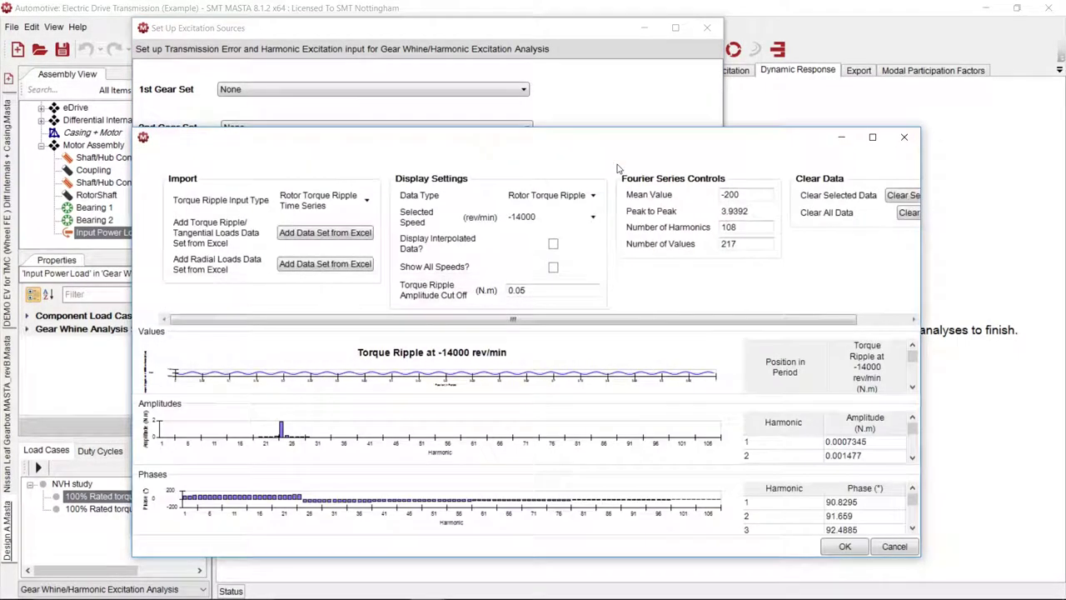
- Set the torque ripple input type to Stator Teeth Tangential Loads and accept the electric machine dynamic load data
left_click_drag(504, 142, 482, 65)
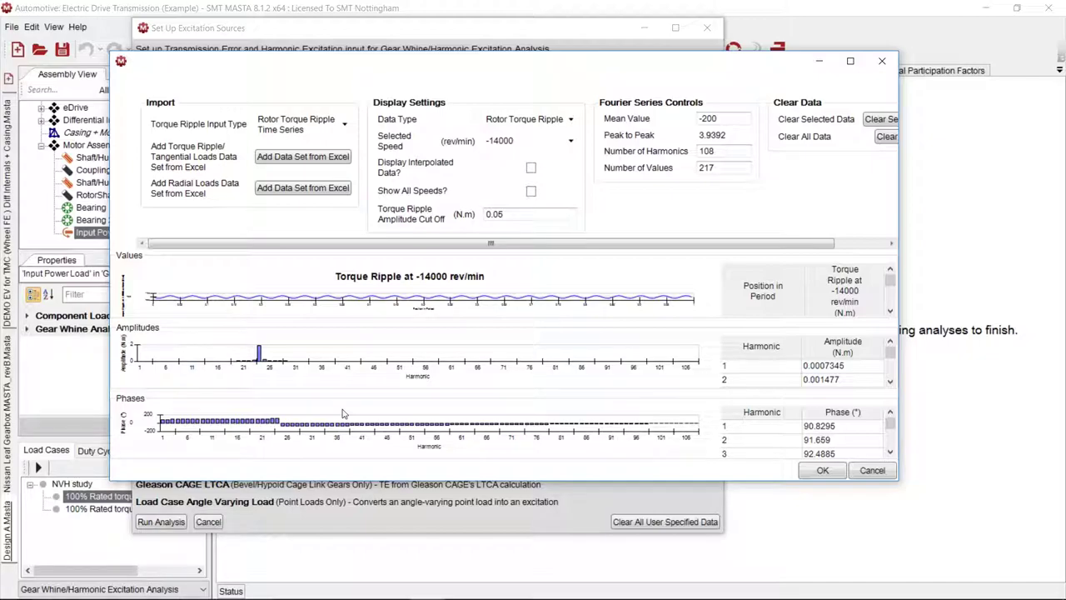
left_click(343, 124)
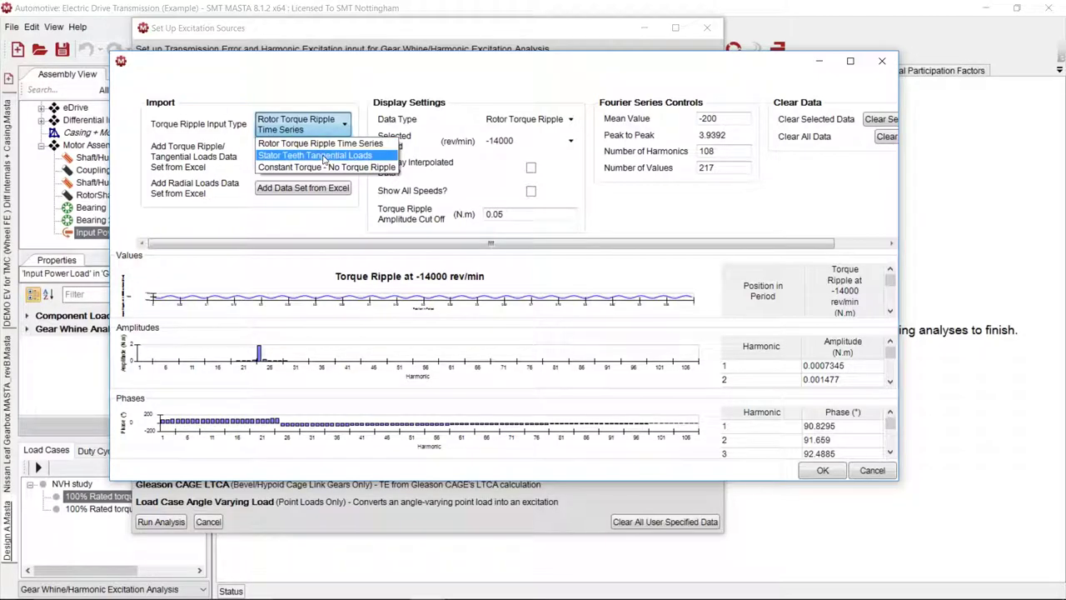
left_click(324, 156)
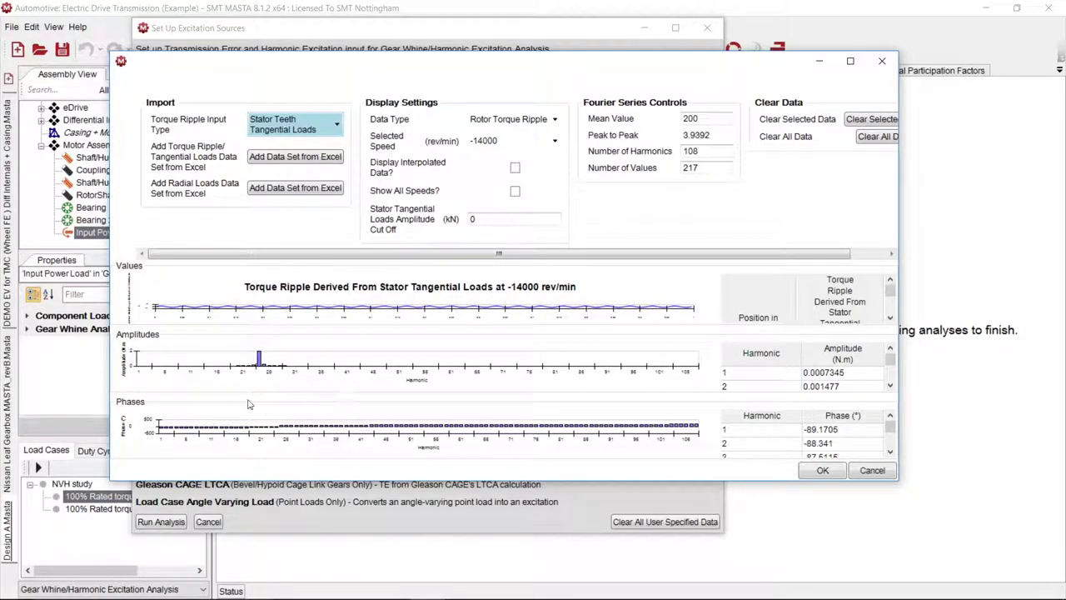
left_click(823, 471)
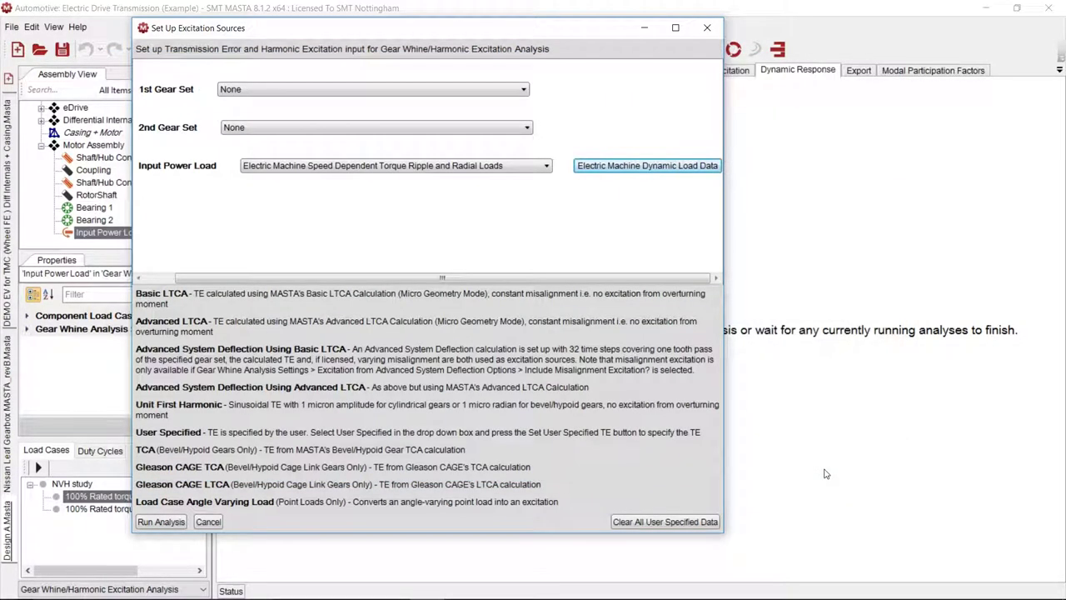
- Close the excitation sources setup without running the analysis and minimise MASTA to reveal the desktop
left_click(707, 28)
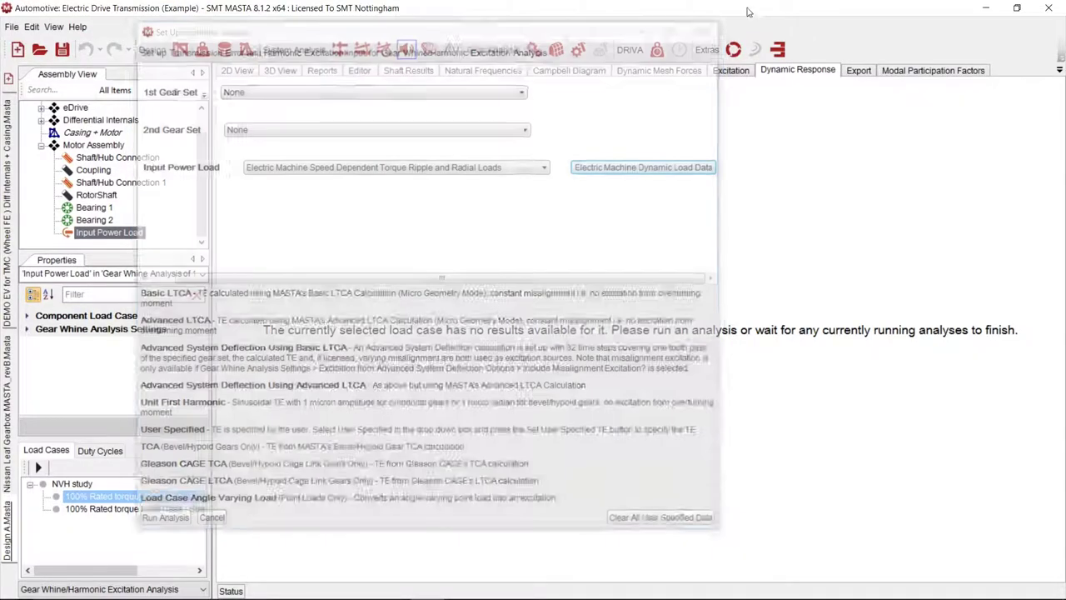
left_click(987, 8)
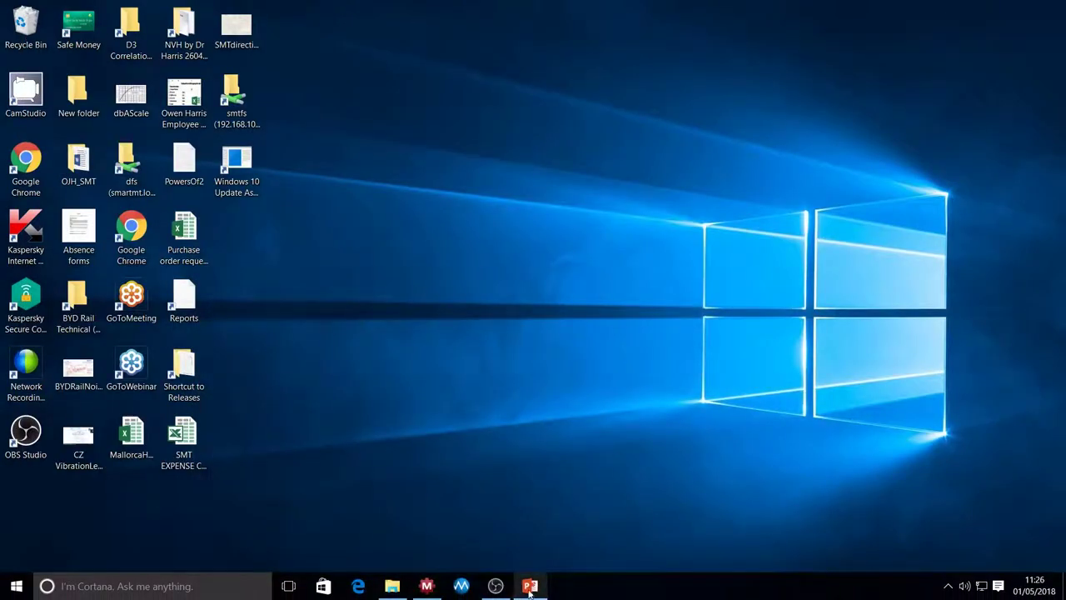